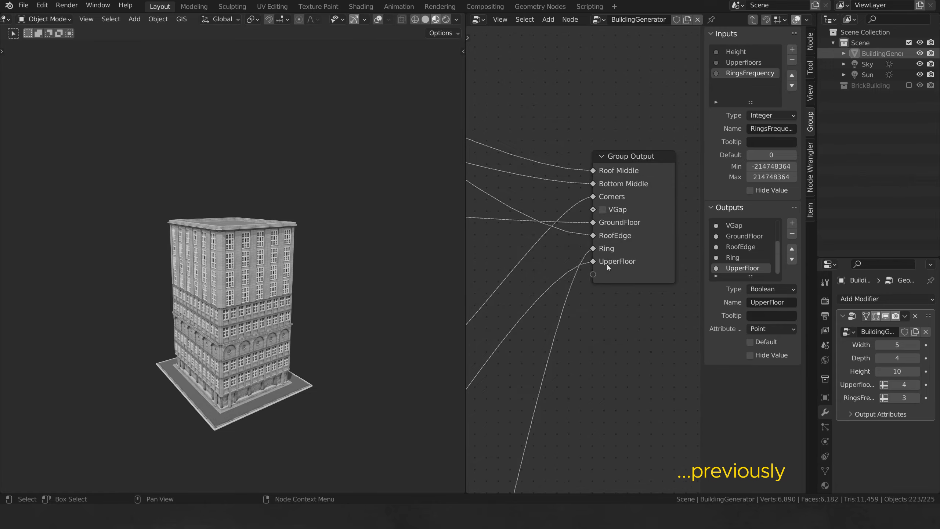
# Turn the VGap value on the Group Output node on and off again to preview the gaps.
pyautogui.click(602, 209)
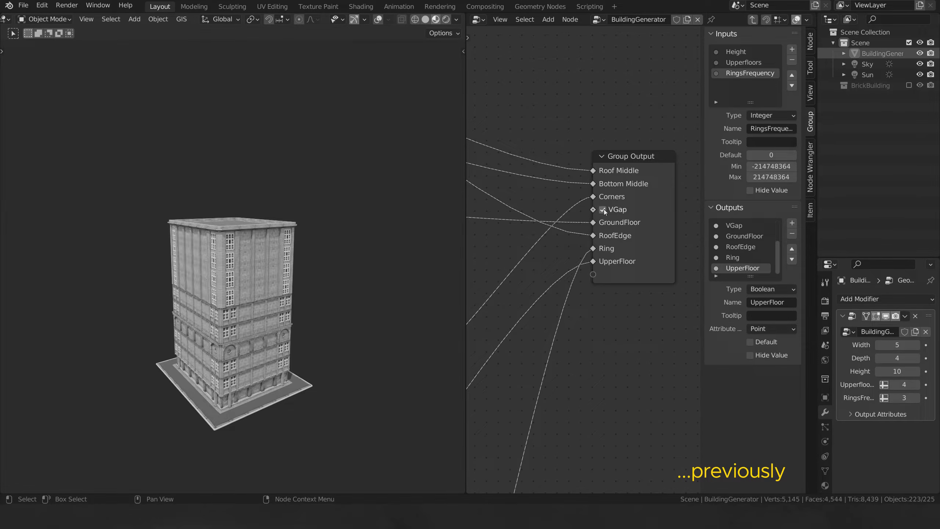
pyautogui.click(602, 209)
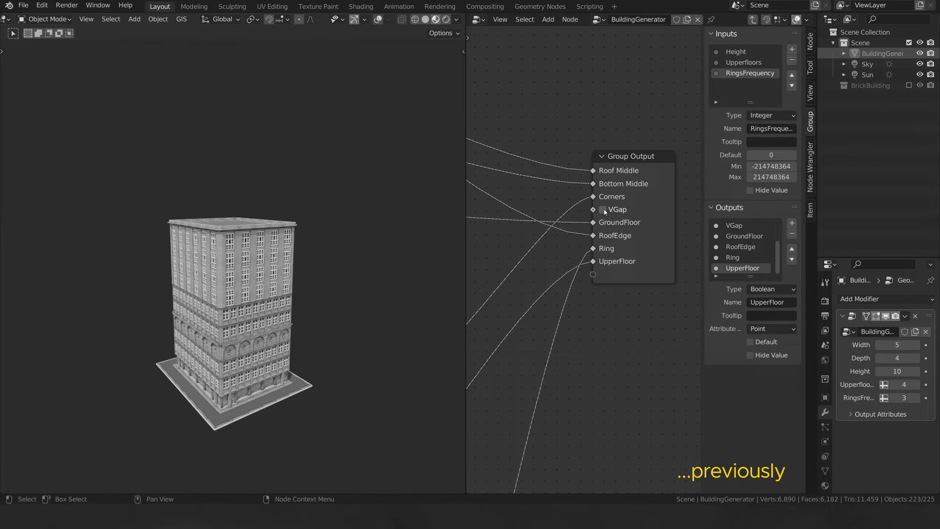
pyautogui.click(646, 208)
pyautogui.click(646, 208)
pyautogui.click(648, 171)
# Duplicate the integer Switch node with False and True at 4, and connect its output to the Instance Index of Instance on Points.
pyautogui.scroll(-6, 654, 180)
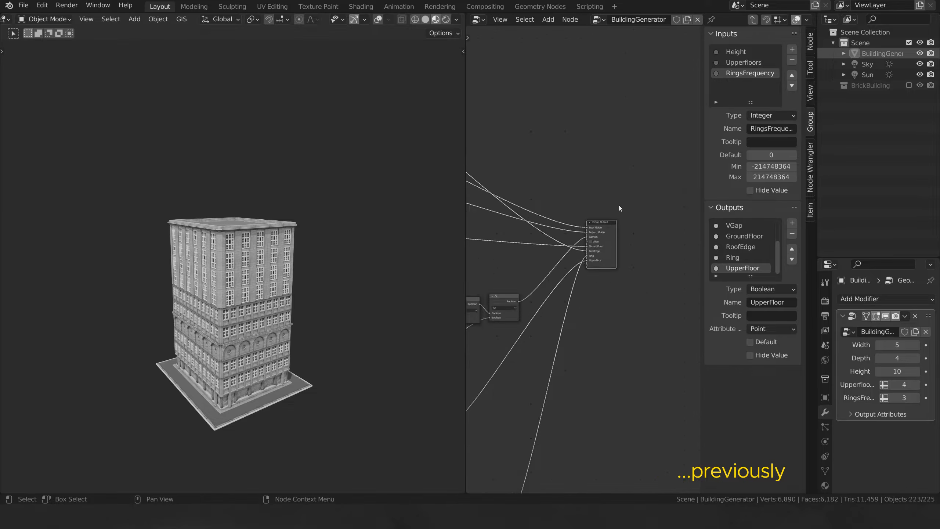
pyautogui.moveTo(595, 216); pyautogui.dragTo(600, 275, button='middle')
pyautogui.scroll(-4, 600, 276)
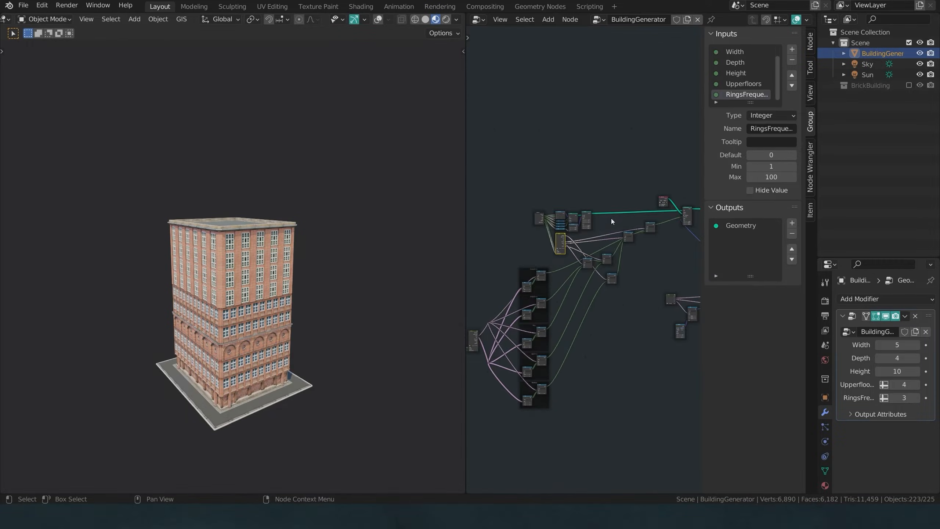
pyautogui.moveTo(611, 218); pyautogui.dragTo(659, 243, button='middle')
pyautogui.scroll(5, 579, 282)
pyautogui.scroll(2, 583, 286)
pyautogui.hotkey('shift', 'd')
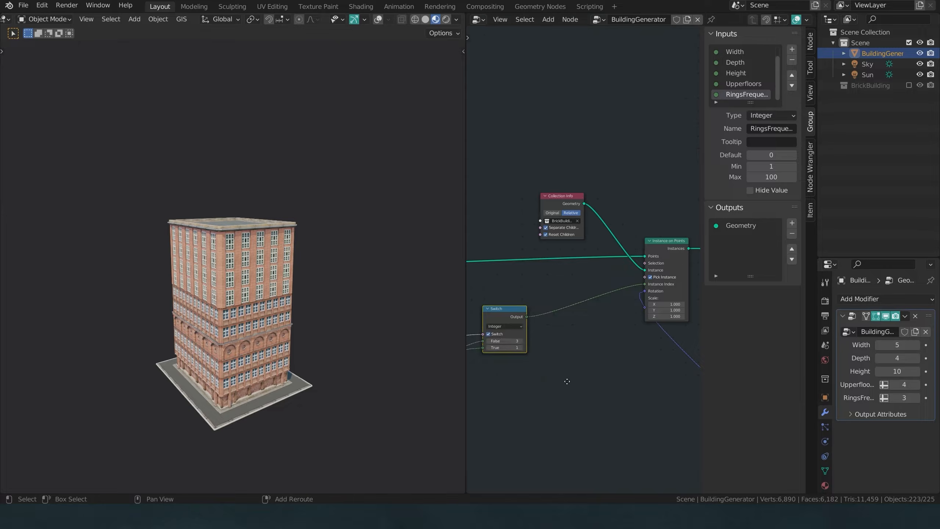
pyautogui.click(592, 369)
pyautogui.moveTo(595, 365); pyautogui.dragTo(646, 285)
pyautogui.moveTo(646, 285); pyautogui.dragTo(645, 284)
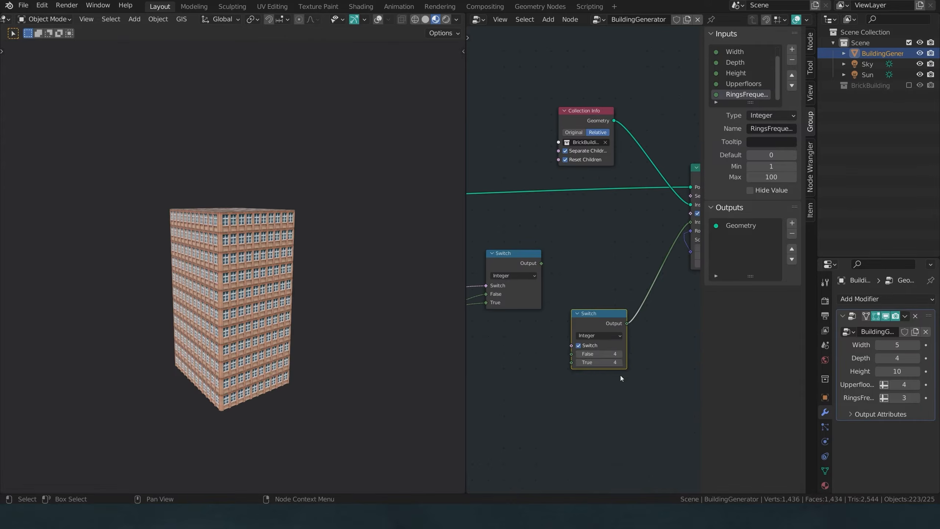
pyautogui.moveTo(632, 327); pyautogui.dragTo(600, 341, button='middle')
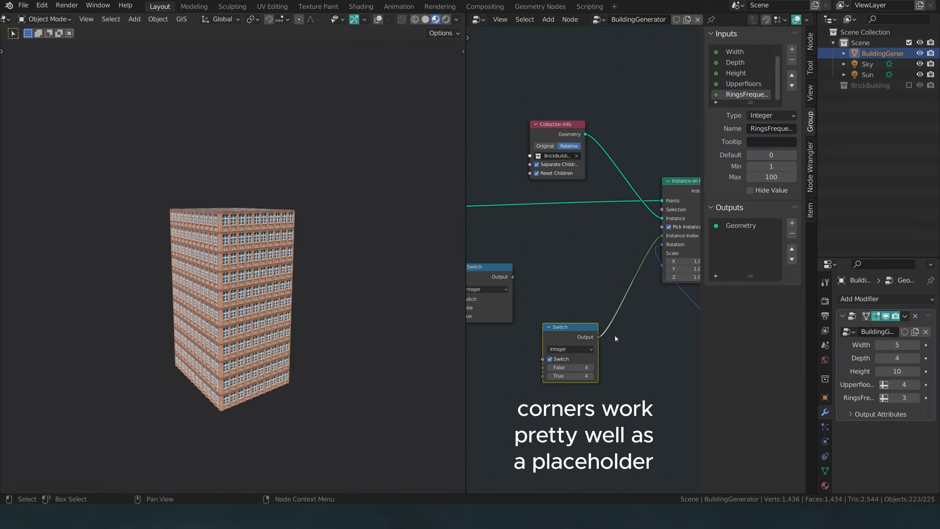
pyautogui.moveTo(403, 374); pyautogui.dragTo(261, 271, button='middle')
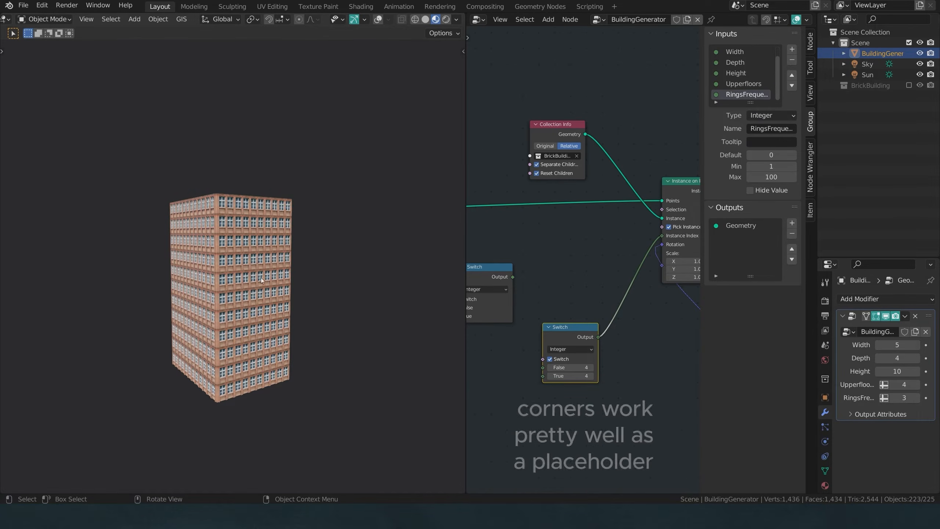
# Move the new Switch node into the empty area well above the Collection Info node.
pyautogui.scroll(-3, 595, 304)
pyautogui.moveTo(568, 277); pyautogui.dragTo(592, 334, button='middle')
pyautogui.moveTo(596, 350); pyautogui.dragTo(534, 167)
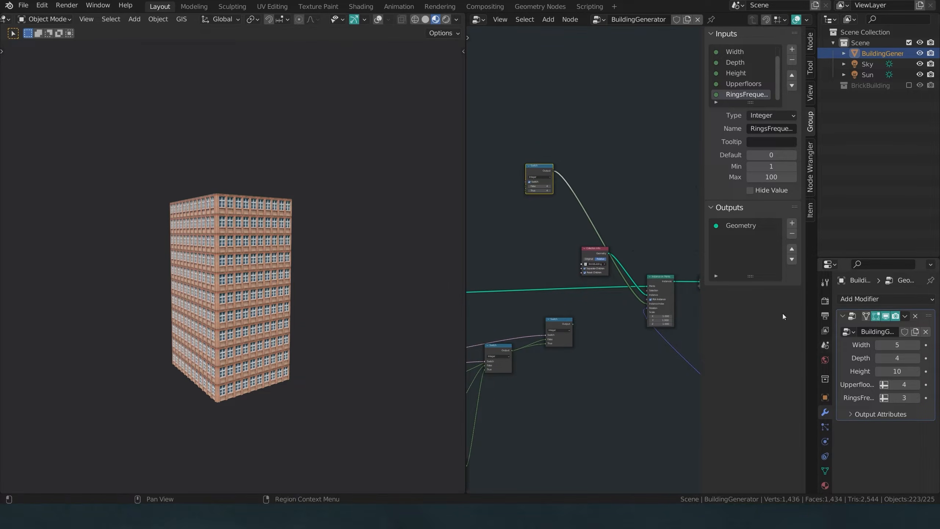
pyautogui.scroll(-2, 519, 217)
pyautogui.moveTo(519, 217); pyautogui.dragTo(608, 319, button='middle')
pyautogui.moveTo(618, 338); pyautogui.dragTo(558, 185)
pyautogui.moveTo(558, 186); pyautogui.dragTo(619, 319, button='middle')
pyautogui.scroll(4, 590, 311)
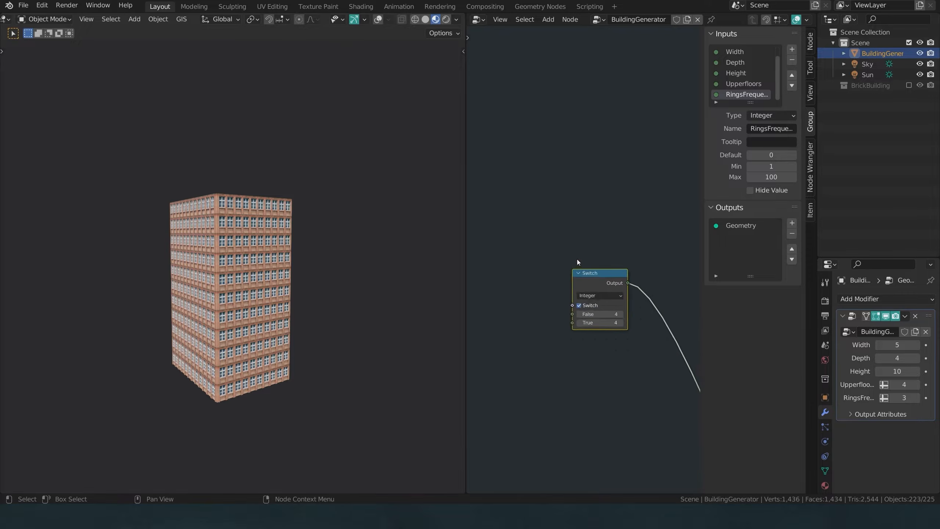
# Set the new Switch node's False value to 7 and leave its Switch option enabled.
pyautogui.press('KP_5')
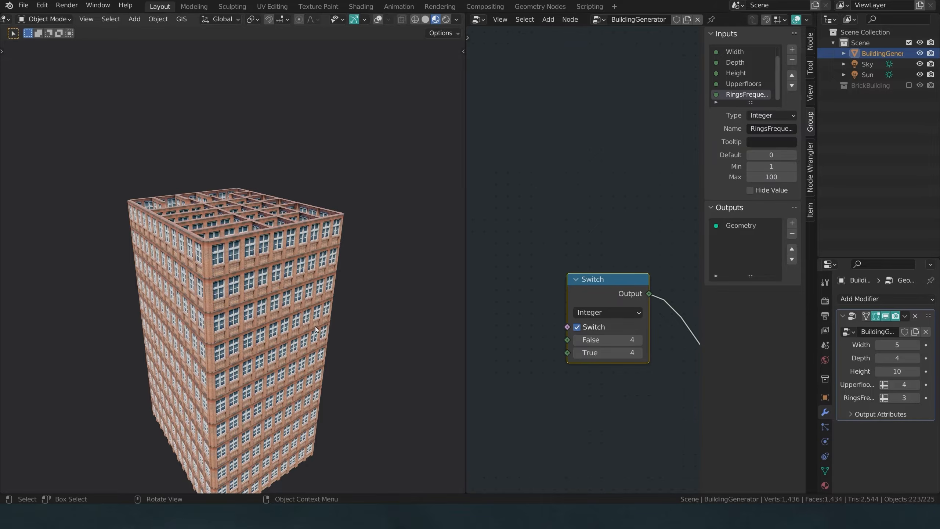
pyautogui.click(577, 327)
pyautogui.click(639, 340)
pyautogui.click(639, 340)
pyautogui.click(638, 340)
pyautogui.click(638, 340)
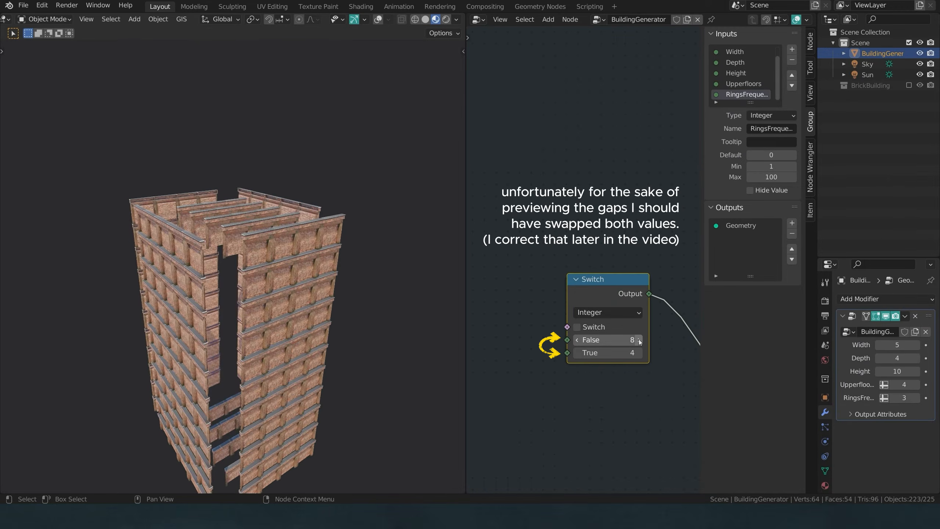
pyautogui.click(614, 334)
pyautogui.write('7')
pyautogui.press('Return')
pyautogui.click(577, 327)
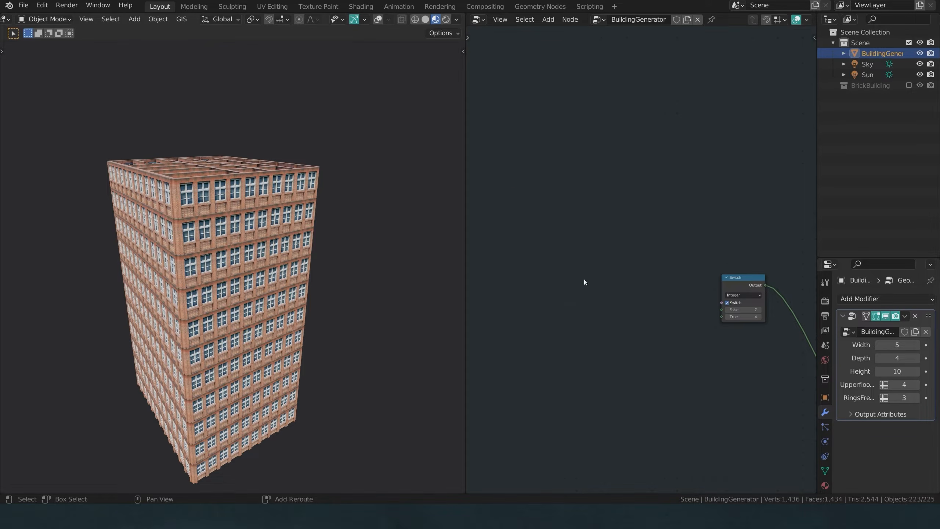
# Add a Position node and connect its output to a new Separate XYZ node.
pyautogui.hotkey('shift', 'a')
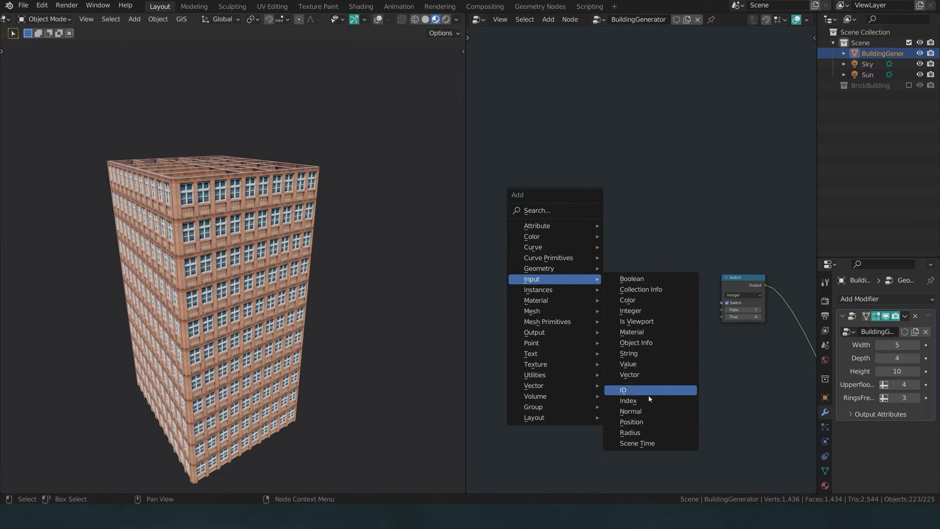
pyautogui.click(631, 422)
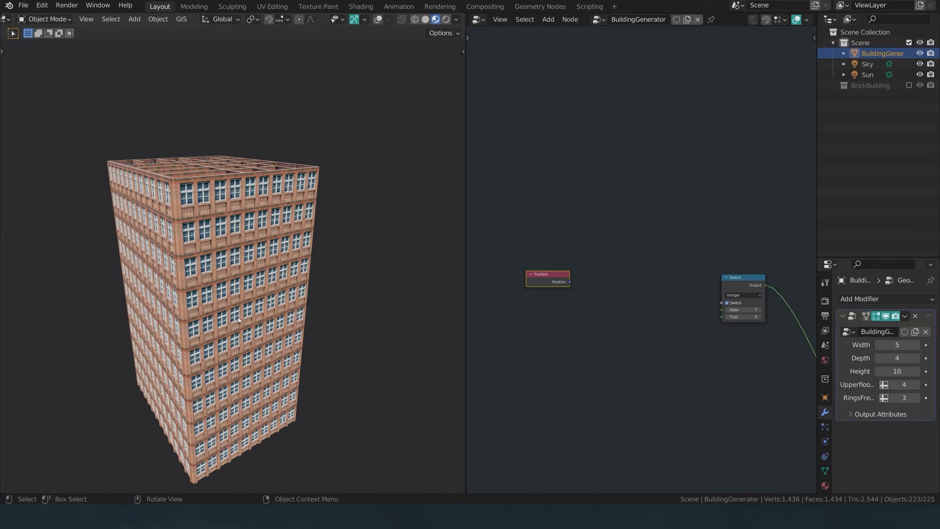
pyautogui.moveTo(570, 282); pyautogui.dragTo(586, 285)
pyautogui.write('sepa')
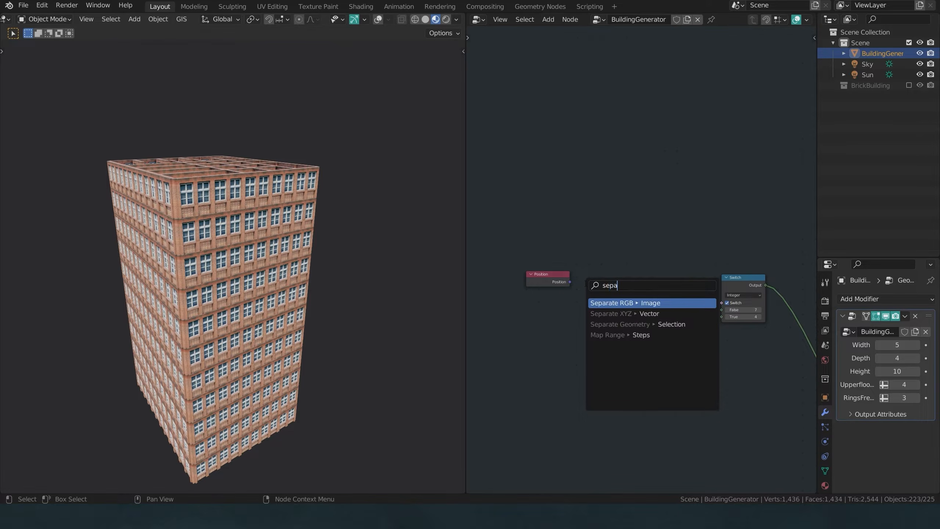
pyautogui.press('Up')
pyautogui.press('Up')
pyautogui.press('Return')
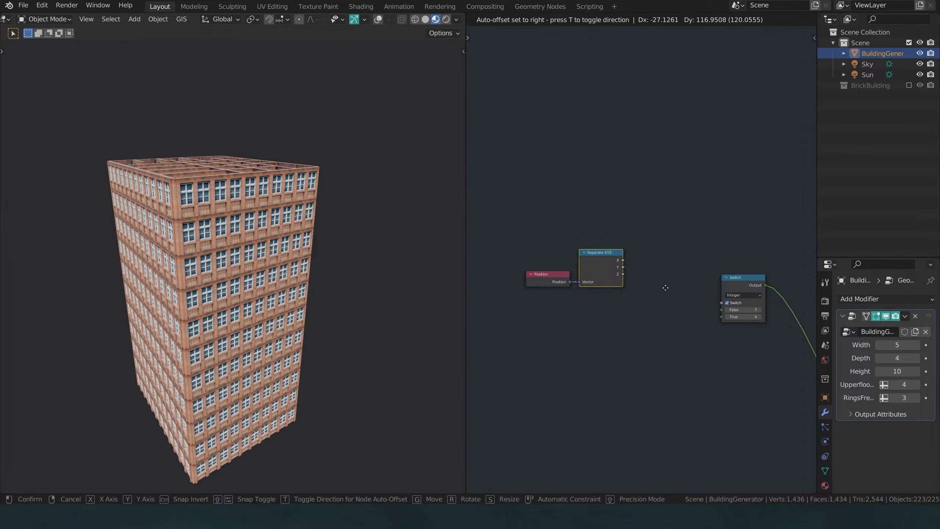
pyautogui.click(665, 288)
# Move the Position and Separate XYZ nodes farther from the Switch node to make room between them.
pyautogui.moveTo(643, 236); pyautogui.dragTo(532, 305)
pyautogui.moveTo(595, 270); pyautogui.dragTo(533, 278)
pyautogui.click(586, 232)
pyautogui.moveTo(581, 247); pyautogui.dragTo(619, 248, button='middle')
pyautogui.moveTo(573, 281); pyautogui.dragTo(579, 279)
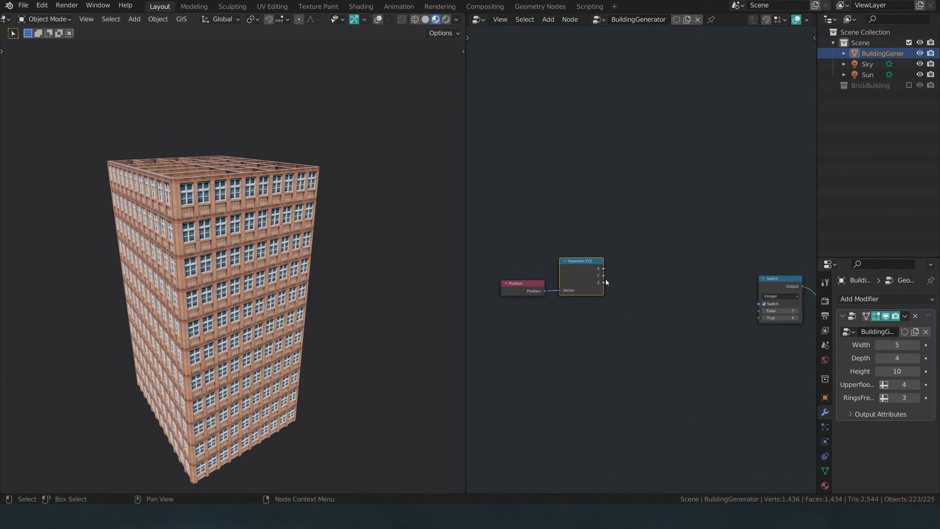
pyautogui.moveTo(521, 254); pyautogui.dragTo(565, 295)
pyautogui.moveTo(590, 283); pyautogui.dragTo(554, 288)
pyautogui.click(598, 276)
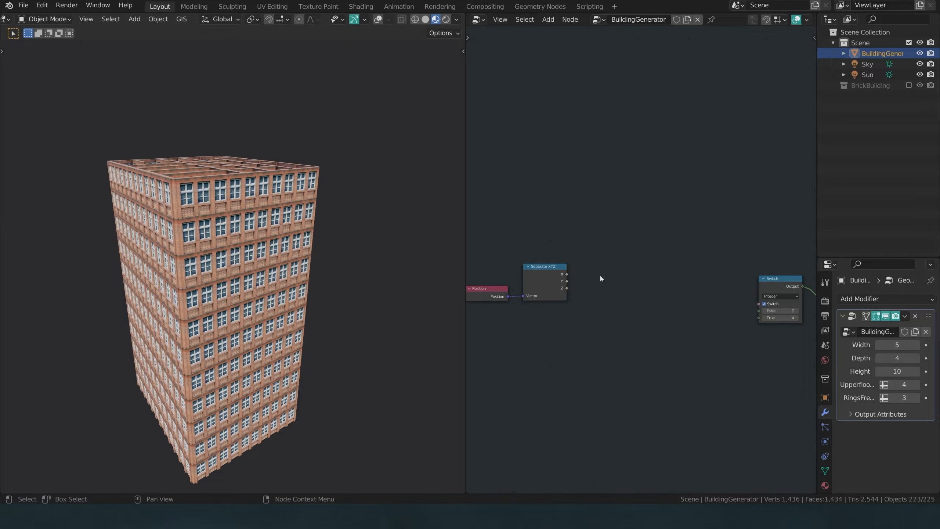
# Add a Compare node, feed Separate XYZ's X into A, and connect its Result to the Switch input of the new Switch node.
pyautogui.hotkey('shift', 'a')
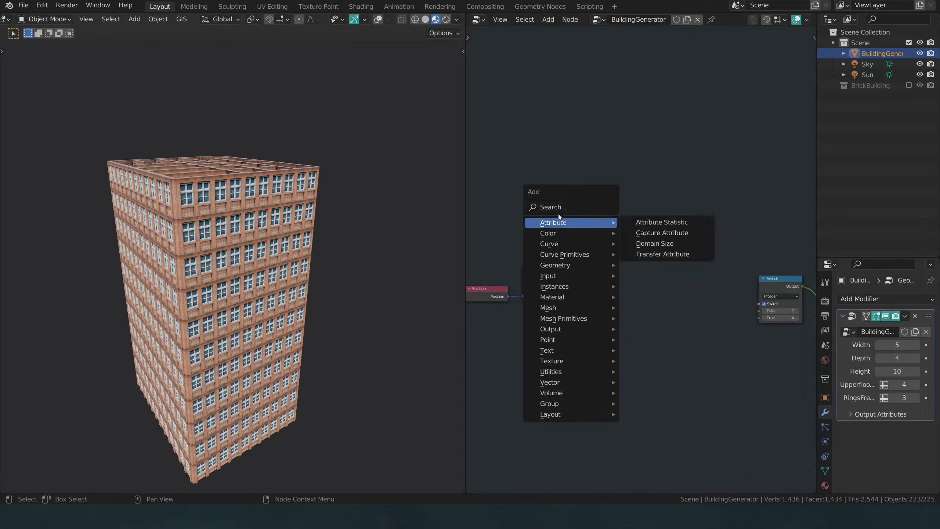
pyautogui.click(555, 208)
pyautogui.write('c')
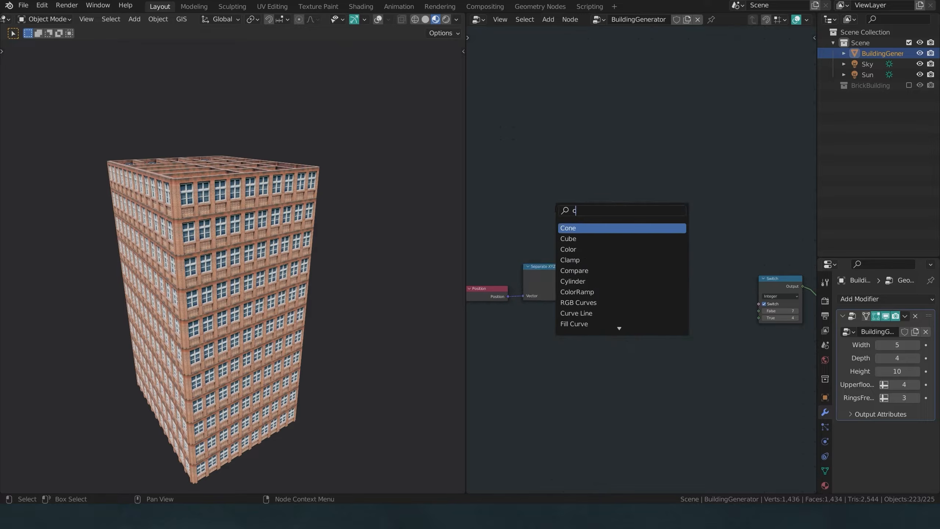
pyautogui.write('om')
pyautogui.press('Return')
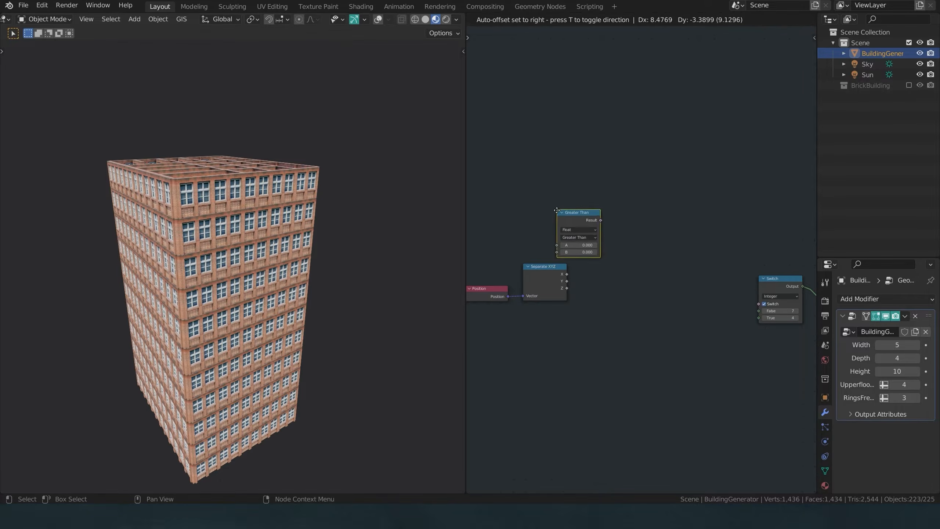
pyautogui.click(612, 246)
pyautogui.moveTo(566, 274); pyautogui.dragTo(612, 283)
pyautogui.moveTo(657, 258); pyautogui.dragTo(758, 304)
# Change the Compare node's operation to Equal and set its B value to 3.
pyautogui.moveTo(178, 318); pyautogui.dragTo(378, 293, button='middle')
pyautogui.scroll(2, 631, 290)
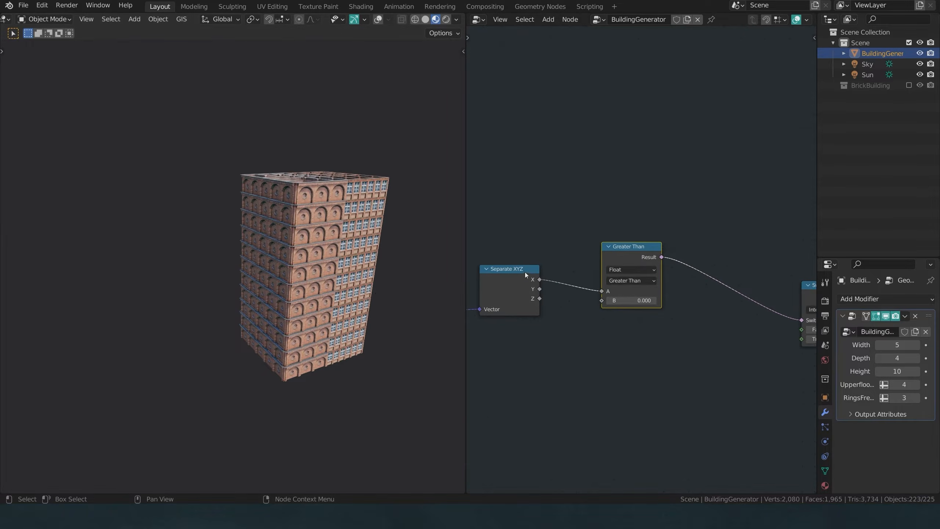
pyautogui.moveTo(638, 299); pyautogui.dragTo(610, 298)
pyautogui.click(643, 280)
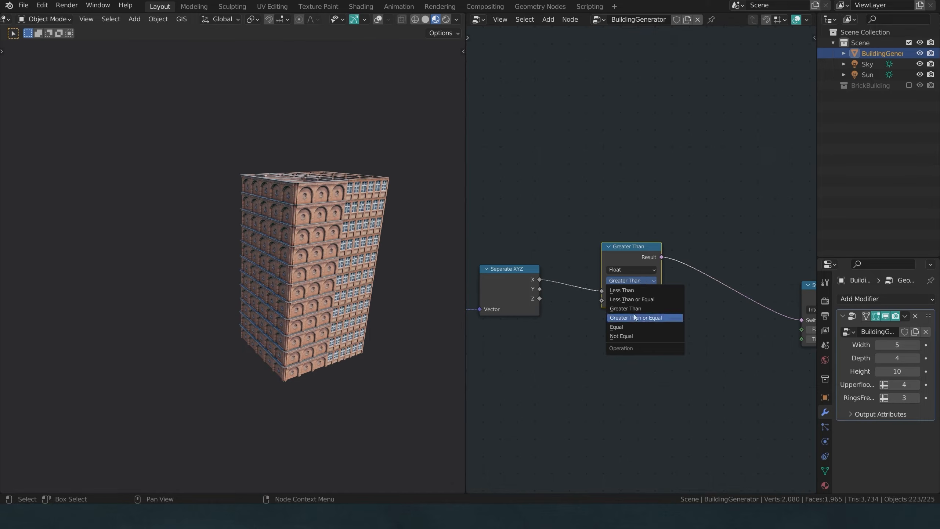
pyautogui.click(631, 326)
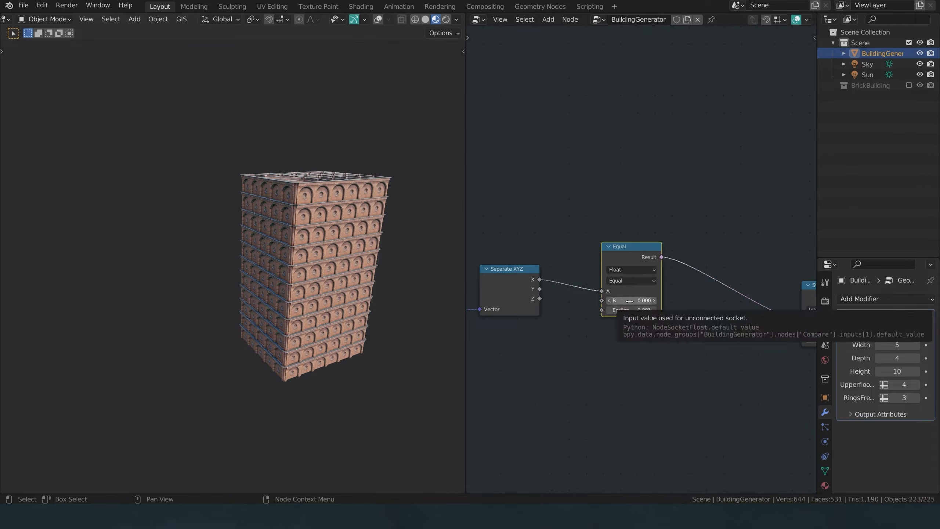
pyautogui.click(640, 300)
pyautogui.write('1')
pyautogui.press('Return')
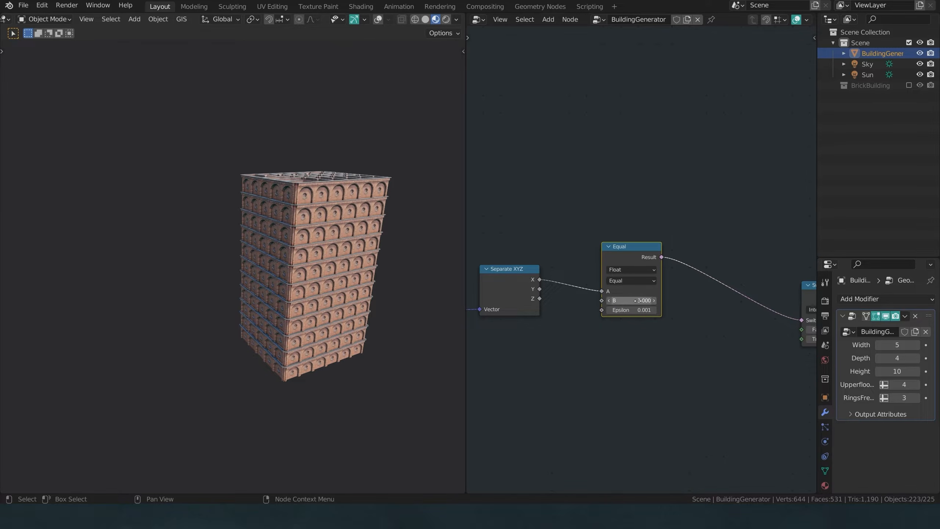
# Turn on the viewport overlays to display the grid and world axes around the building.
pyautogui.moveTo(385, 325); pyautogui.dragTo(362, 328, button='middle')
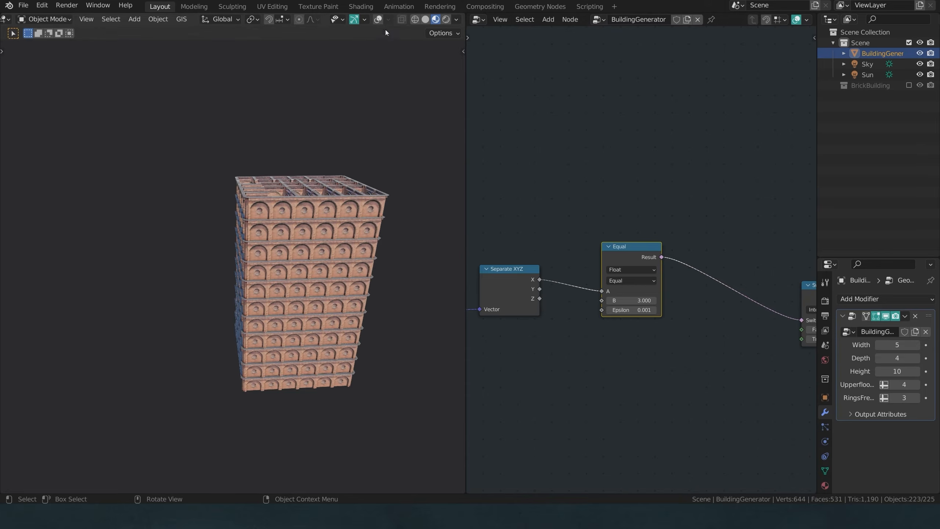
pyautogui.click(378, 19)
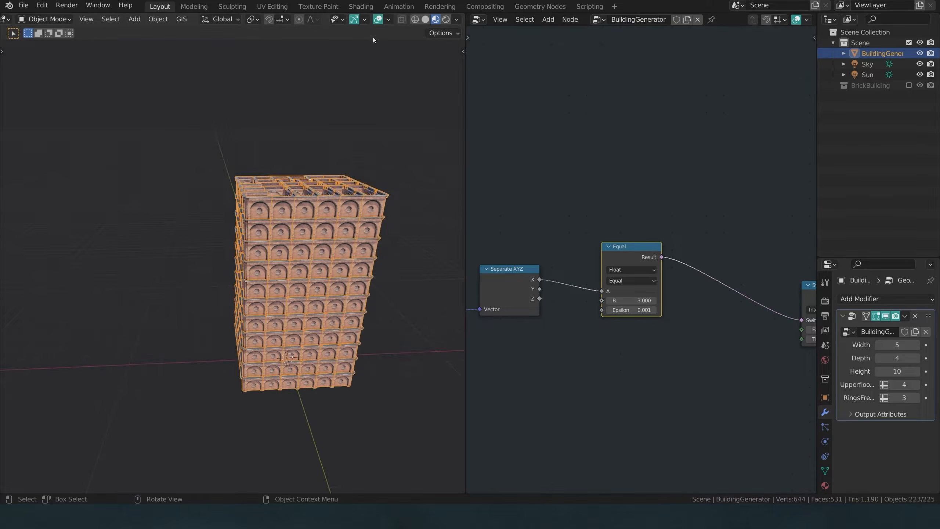
pyautogui.moveTo(298, 276); pyautogui.dragTo(221, 270, button='middle')
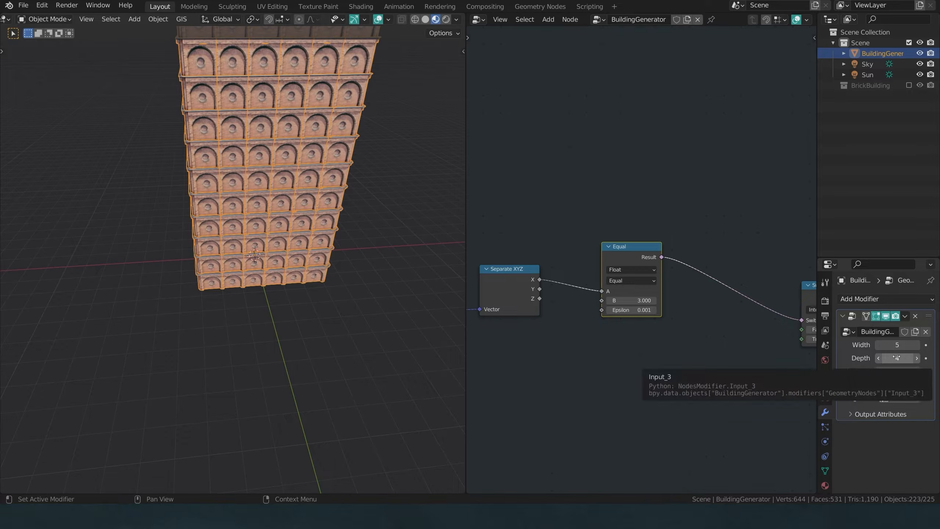
# Examine where the X and Y axes cross the building's front and side faces at its base.
pyautogui.scroll(2, 195, 312)
pyautogui.click(261, 332)
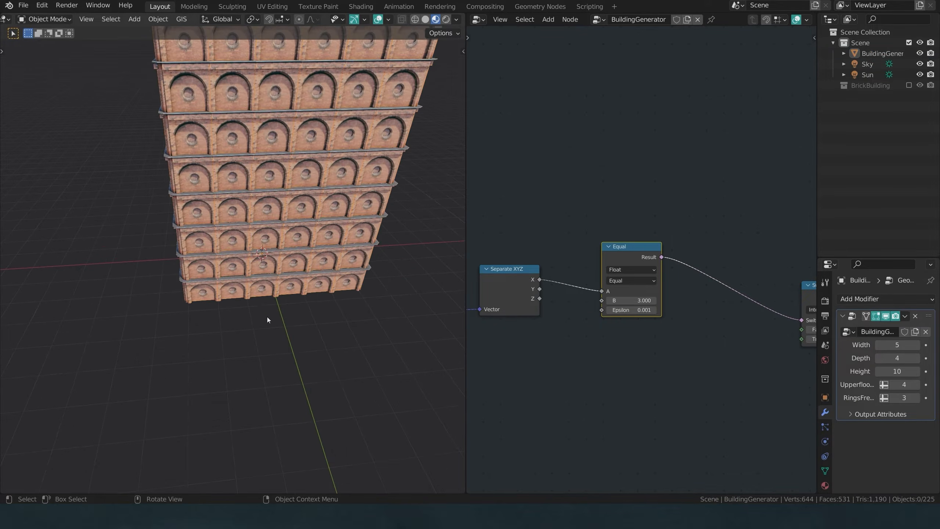
pyautogui.click(289, 230)
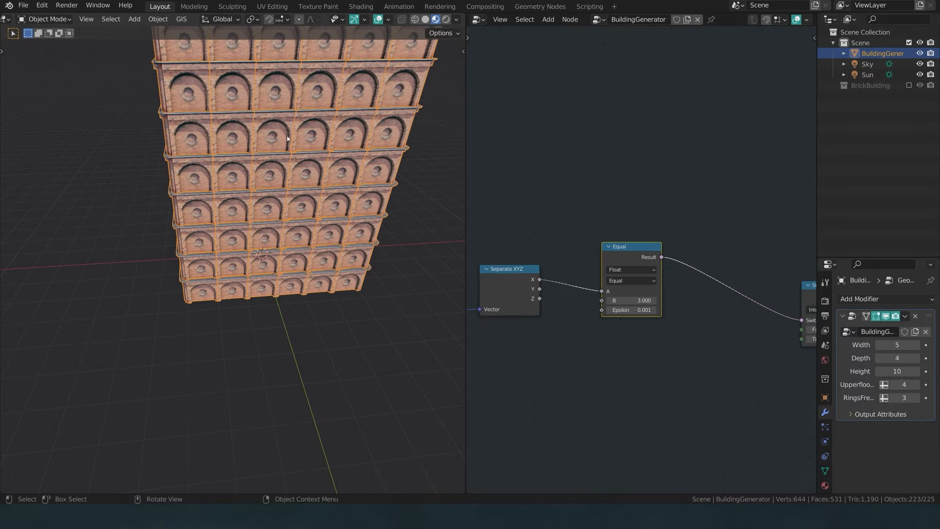
pyautogui.moveTo(294, 224); pyautogui.dragTo(274, 191, button='middle')
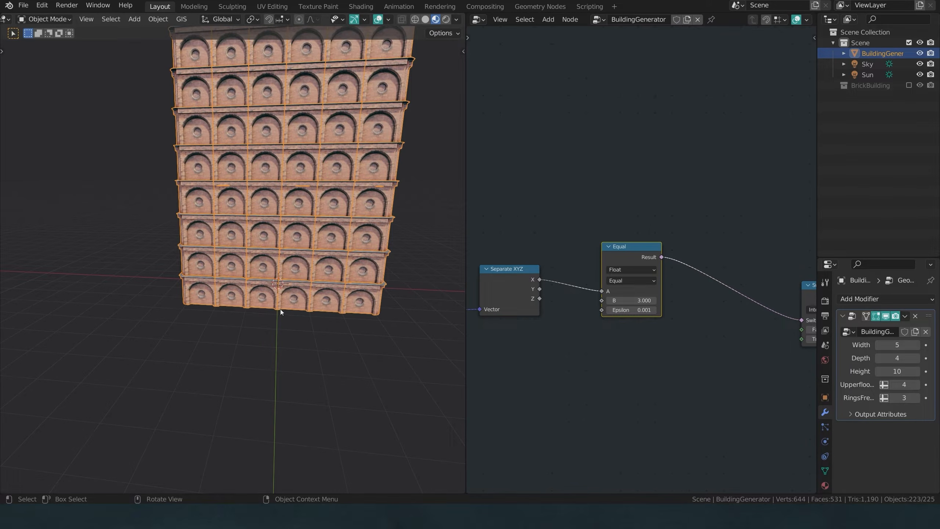
pyautogui.moveTo(253, 306); pyautogui.dragTo(358, 307, button='middle')
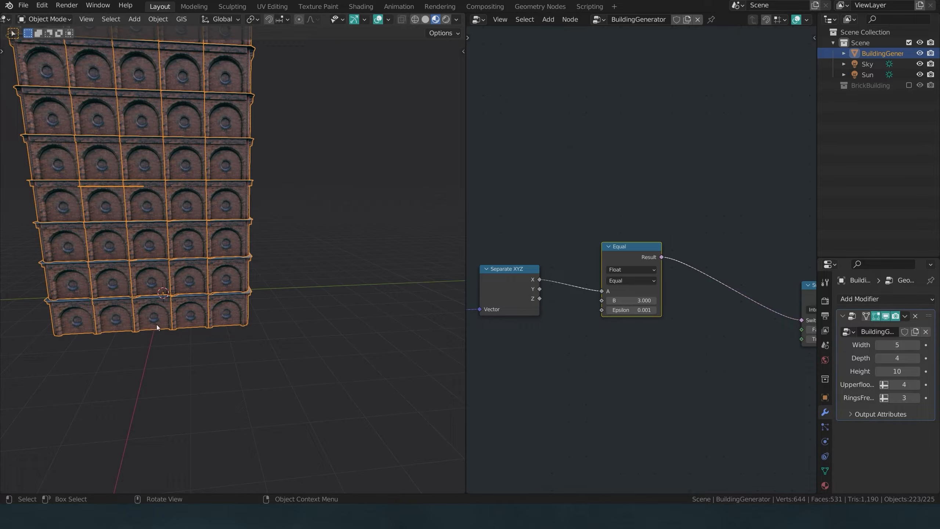
pyautogui.moveTo(153, 328); pyautogui.dragTo(290, 297, button='middle')
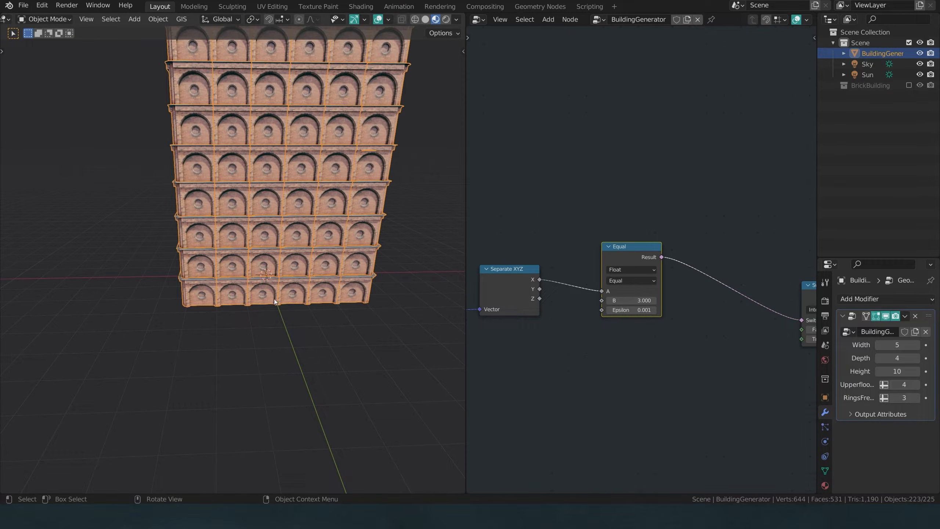
pyautogui.scroll(3, 273, 300)
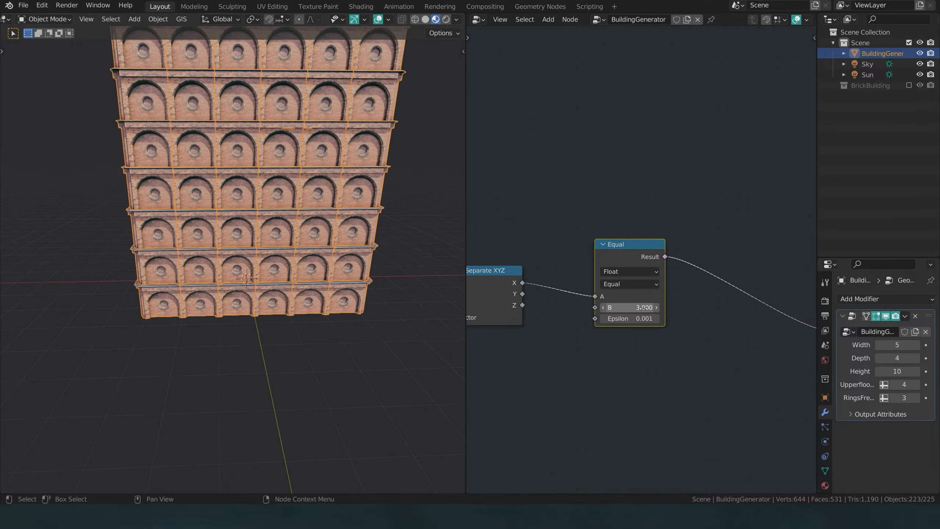
# Set the Compare node's B value to 2.5.
pyautogui.click(644, 308)
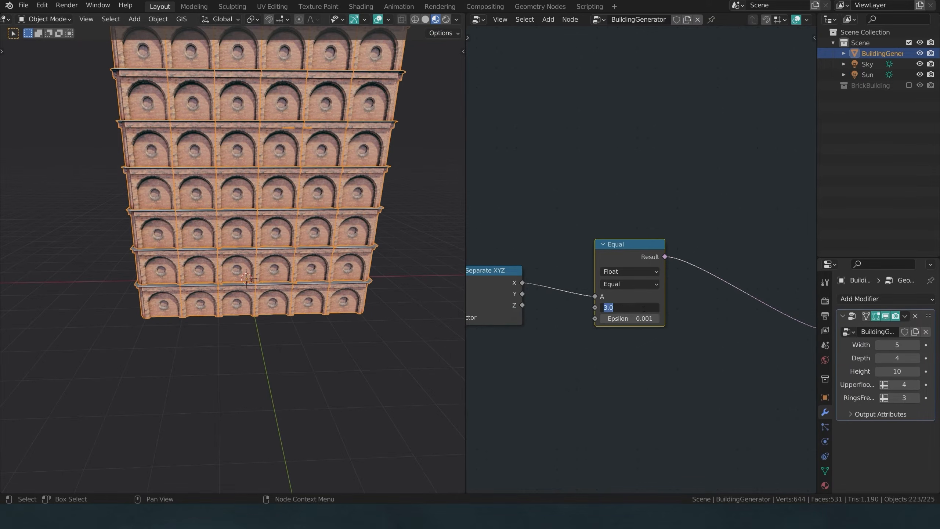
pyautogui.write('2.5')
pyautogui.press('Return')
pyautogui.moveTo(310, 276); pyautogui.dragTo(310, 325, button='middle')
# Set the Compare node's B value to 1.5 and check the window column from the building's front.
pyautogui.click(620, 307)
pyautogui.press('Home')
pyautogui.press('Delete')
pyautogui.write('1')
pyautogui.press('Return')
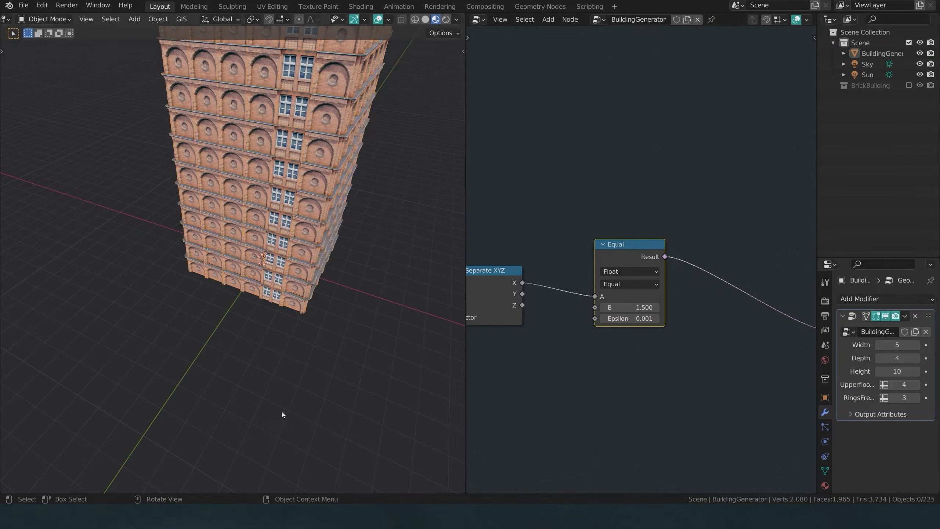
pyautogui.click(282, 413)
pyautogui.moveTo(282, 413); pyautogui.dragTo(324, 355, button='middle')
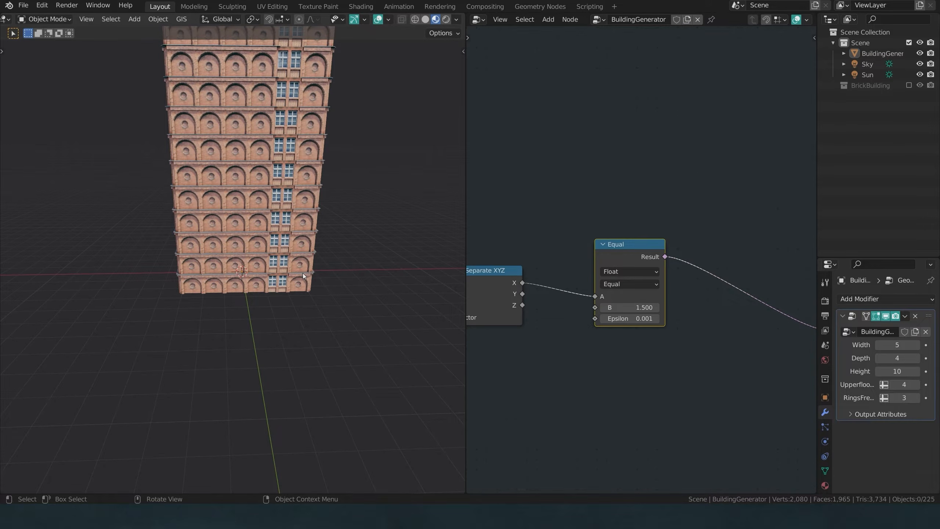
# Move Separate XYZ away from the Compare node, add a Math node between them, and connect its Value output to Compare's B input.
pyautogui.moveTo(602, 281); pyautogui.dragTo(674, 290, button='middle')
pyautogui.moveTo(571, 293); pyautogui.dragTo(519, 307)
pyautogui.moveTo(569, 347); pyautogui.dragTo(589, 336, button='middle')
pyautogui.click(589, 335)
pyautogui.hotkey('shift', 'a')
pyautogui.click(564, 290)
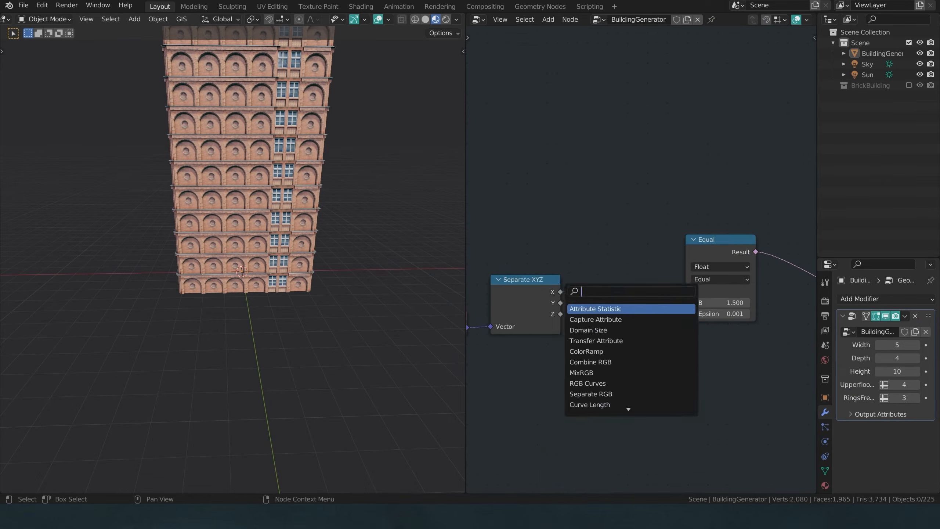
pyautogui.write('math')
pyautogui.press('Return')
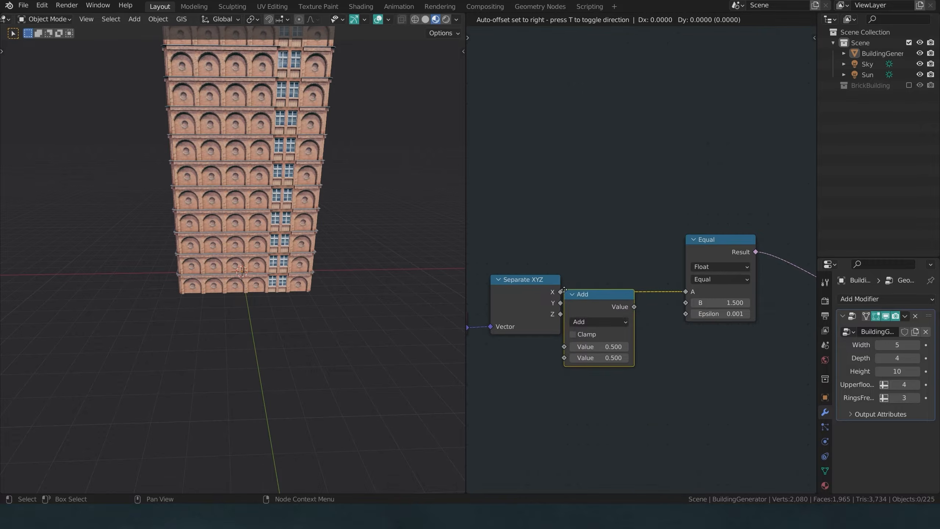
pyautogui.click(584, 335)
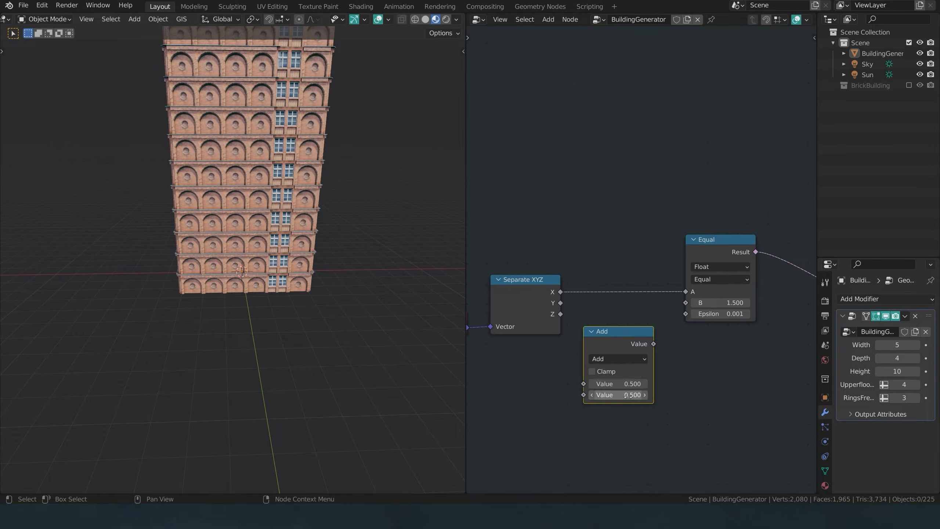
pyautogui.moveTo(653, 344); pyautogui.dragTo(687, 303)
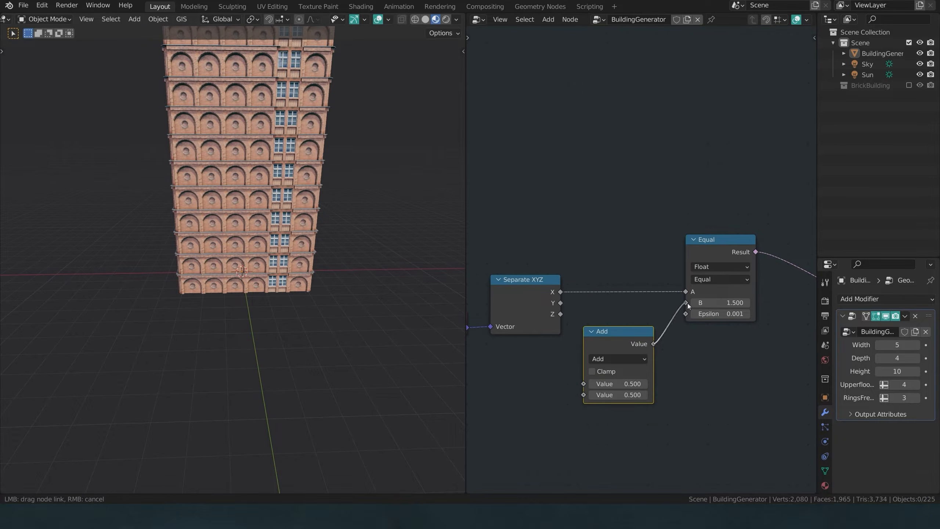
# Set the Add node's first Value to 1.
pyautogui.click(615, 383)
pyautogui.write('4')
pyautogui.press('BackSpace')
pyautogui.write('1')
pyautogui.press('Return')
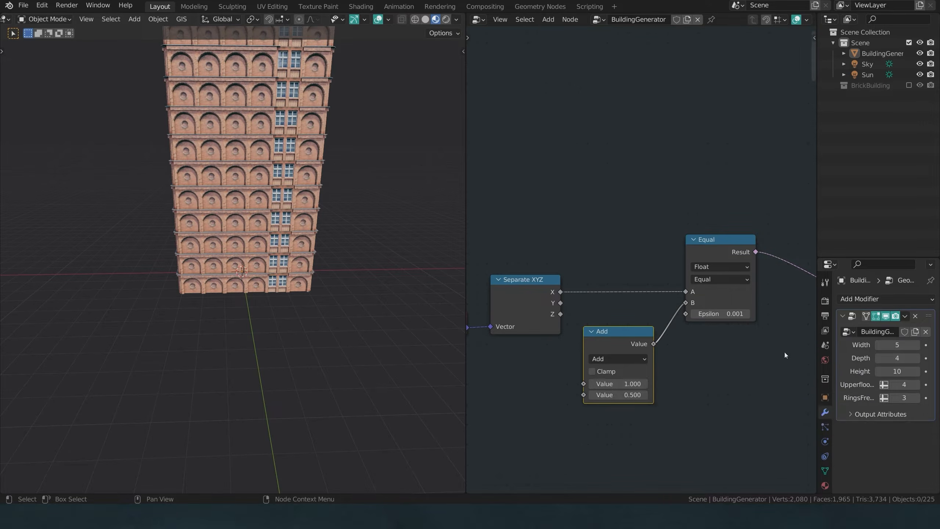
# Set the building's Width to 6 and the Add node's second Value to 0.
pyautogui.click(918, 345)
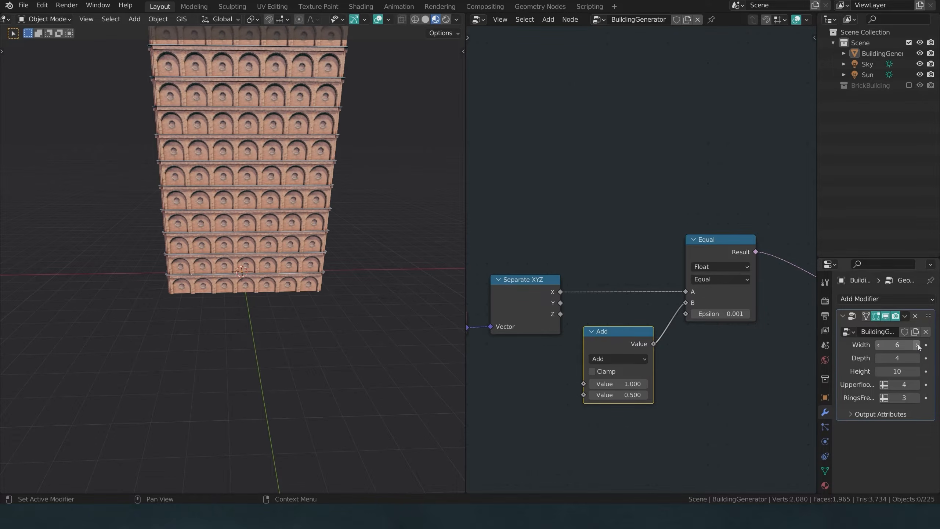
pyautogui.click(632, 395)
pyautogui.write('0')
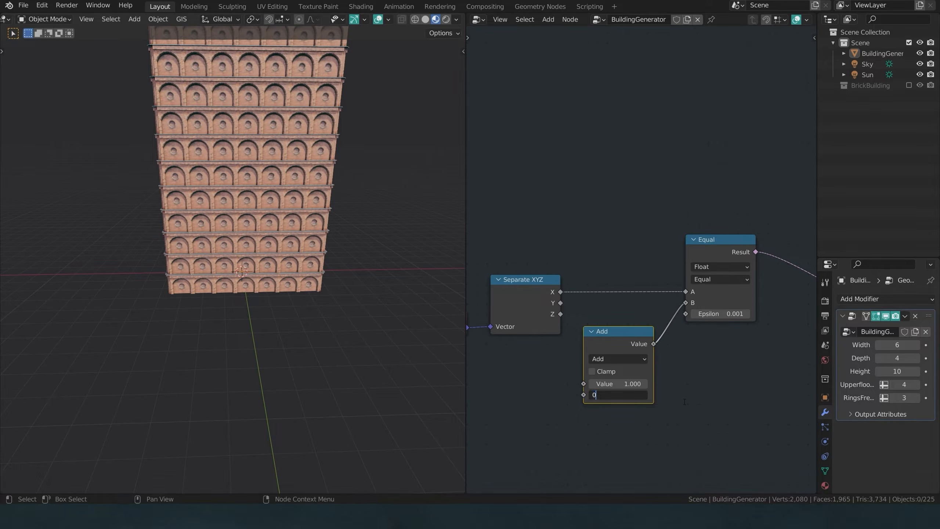
pyautogui.press('Return')
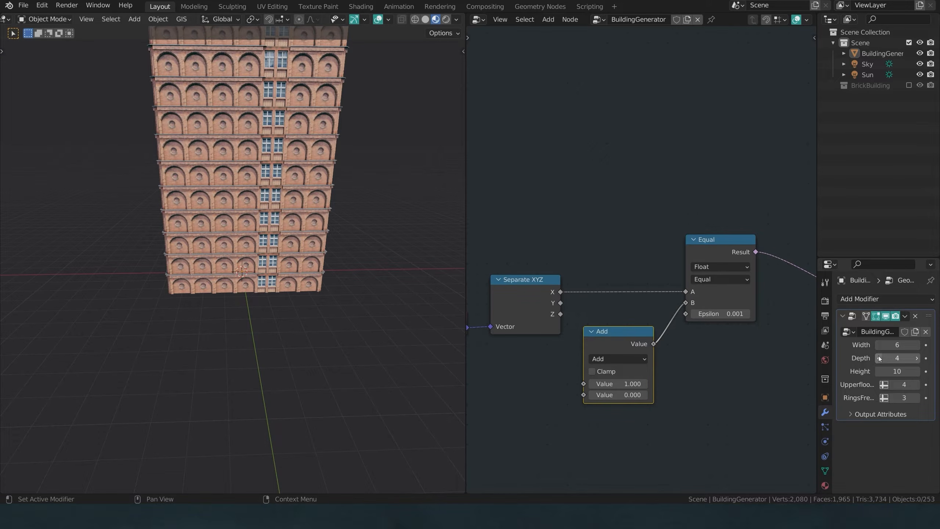
# Set the building's Depth to 5 and Width to 7, with the Add node's second Value at 0.5.
pyautogui.click(917, 358)
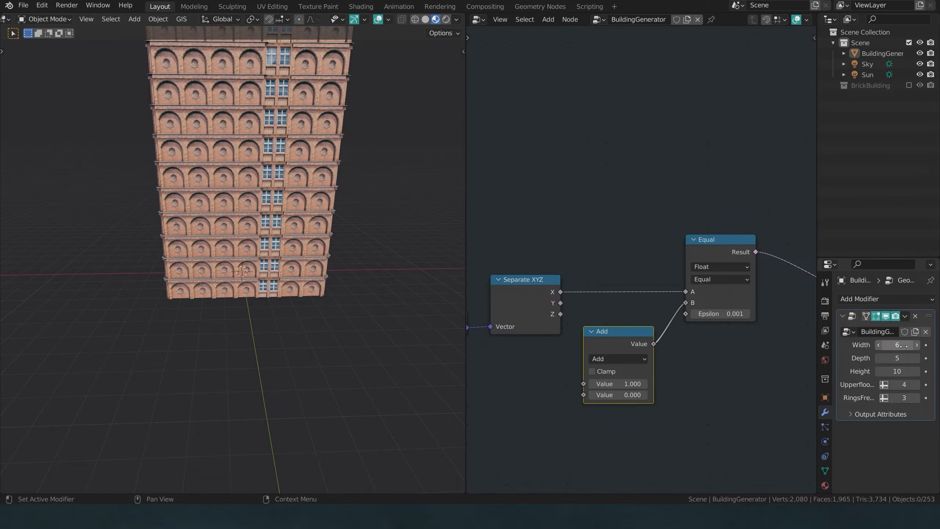
pyautogui.click(915, 345)
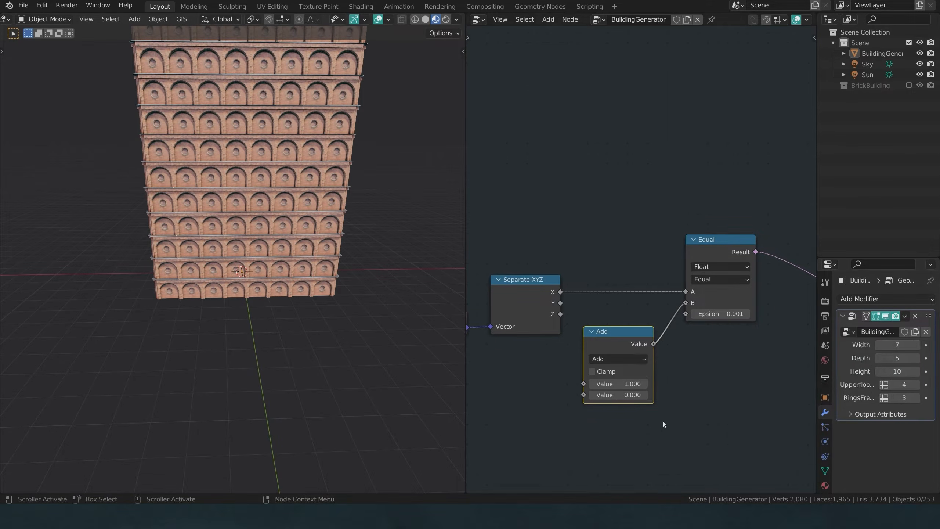
pyautogui.click(632, 395)
pyautogui.write('.5')
pyautogui.press('Return')
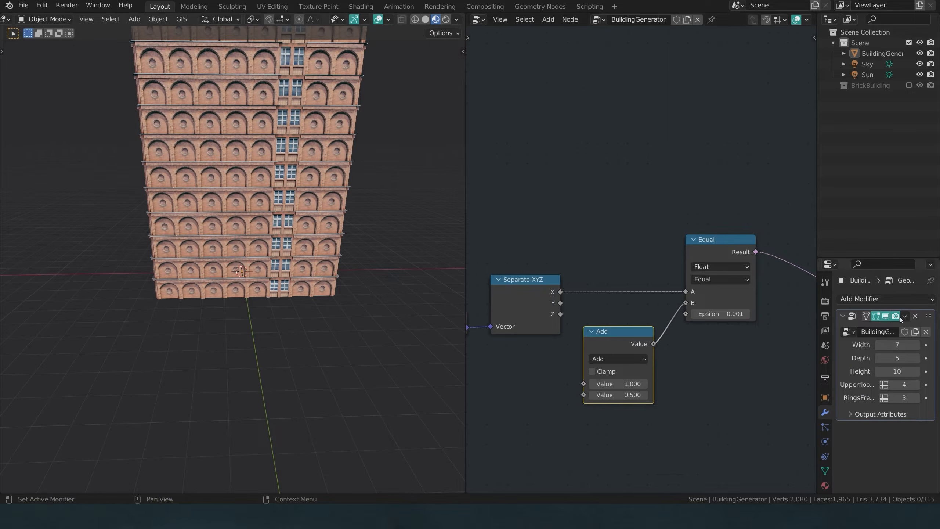
# Set the building's Width back to 6 and the Add node's second Value to 0.
pyautogui.click(879, 346)
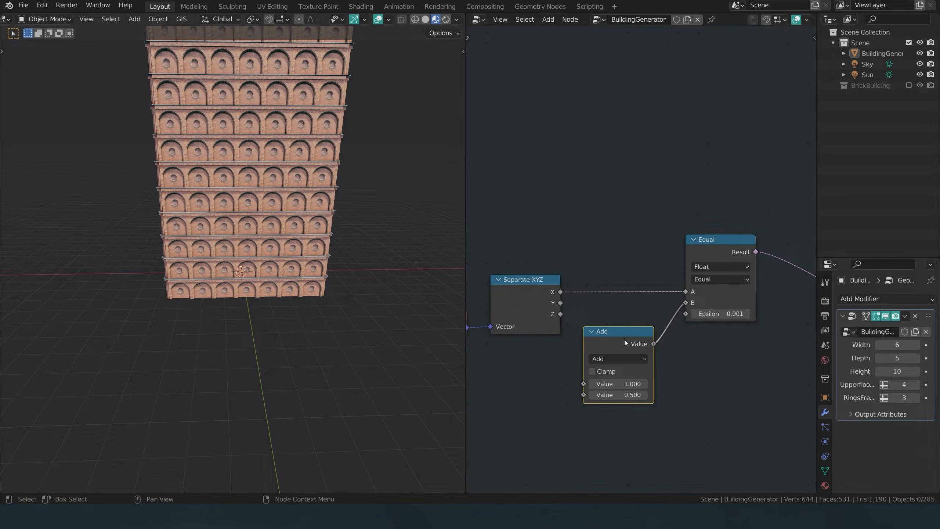
pyautogui.click(628, 394)
pyautogui.write('0')
pyautogui.press('Return')
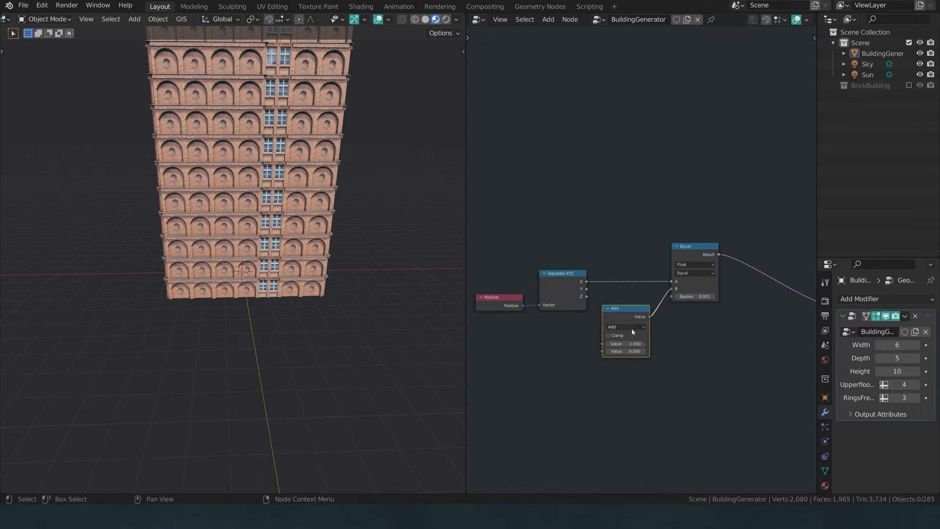
# Change the Math node's operation to Modulo and insert it between Separate XYZ's X output and the Compare node's A input.
pyautogui.click(627, 326)
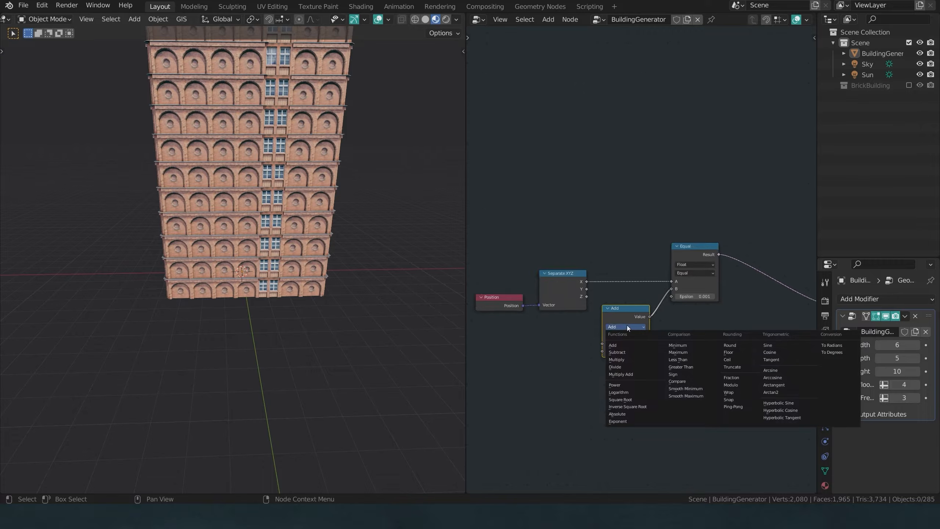
pyautogui.click(740, 384)
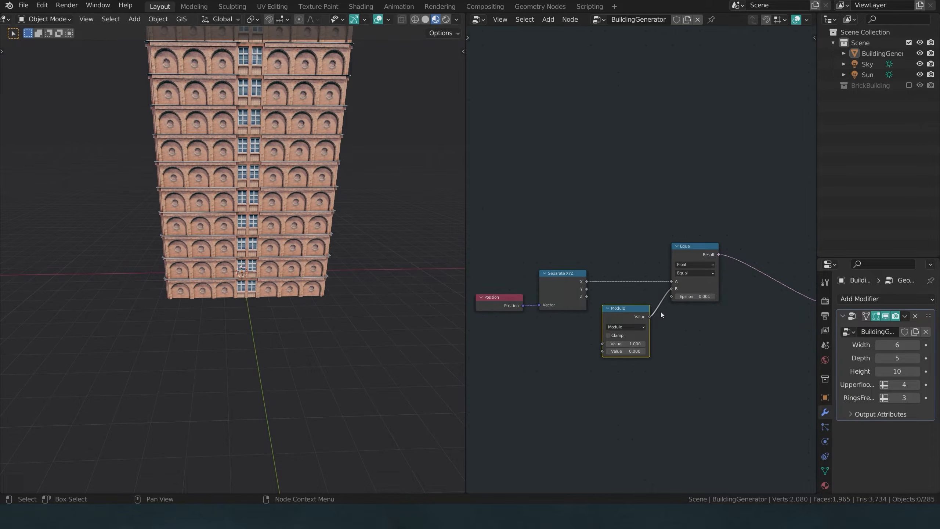
pyautogui.scroll(1, 665, 288)
pyautogui.moveTo(671, 290); pyautogui.dragTo(617, 274)
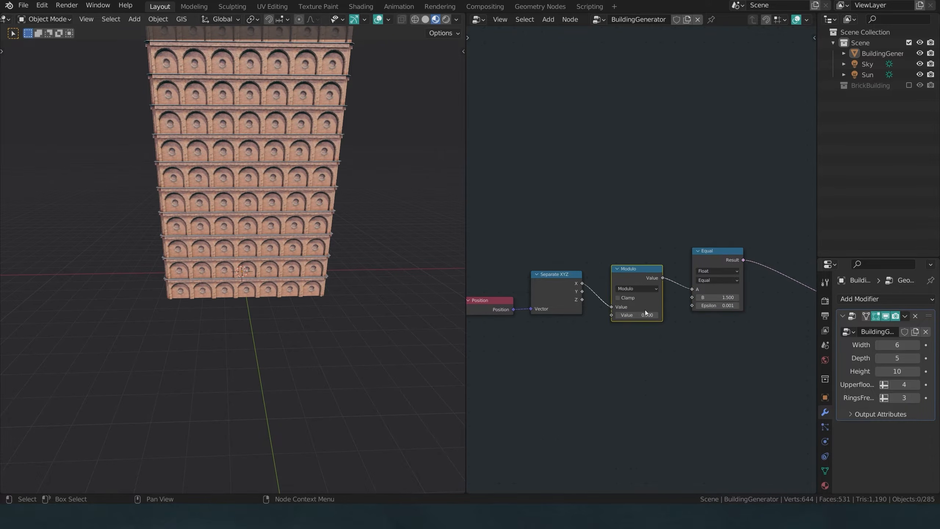
# Increase the building's Width and Depth to 8 each.
pyautogui.click(917, 358)
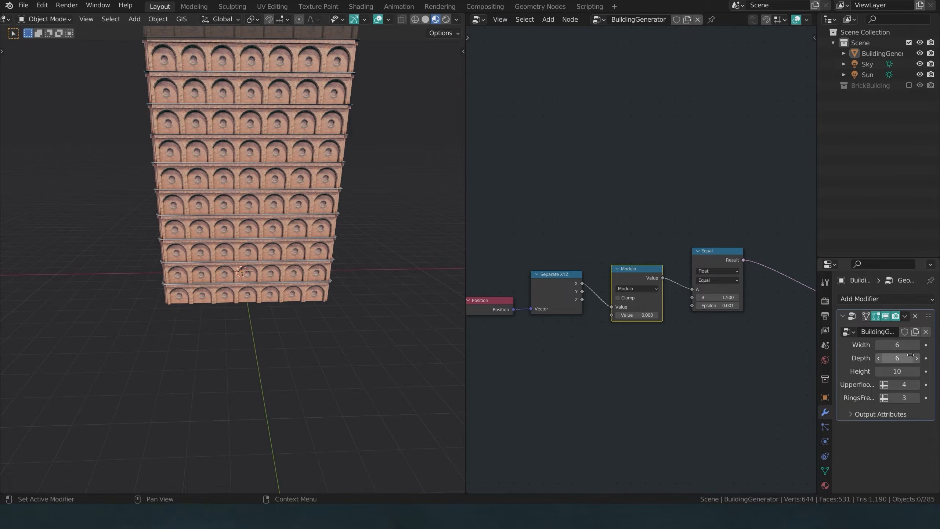
pyautogui.click(918, 347)
pyautogui.click(918, 358)
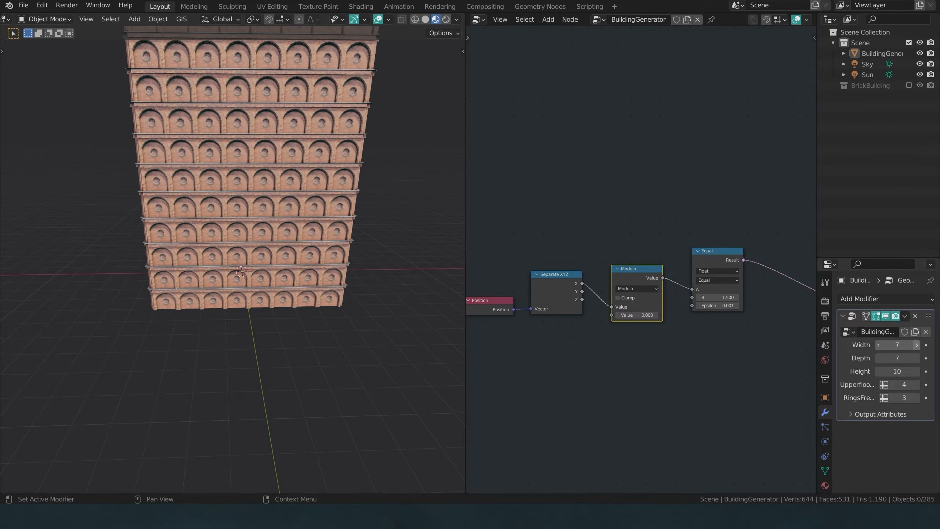
pyautogui.click(917, 345)
pyautogui.click(916, 358)
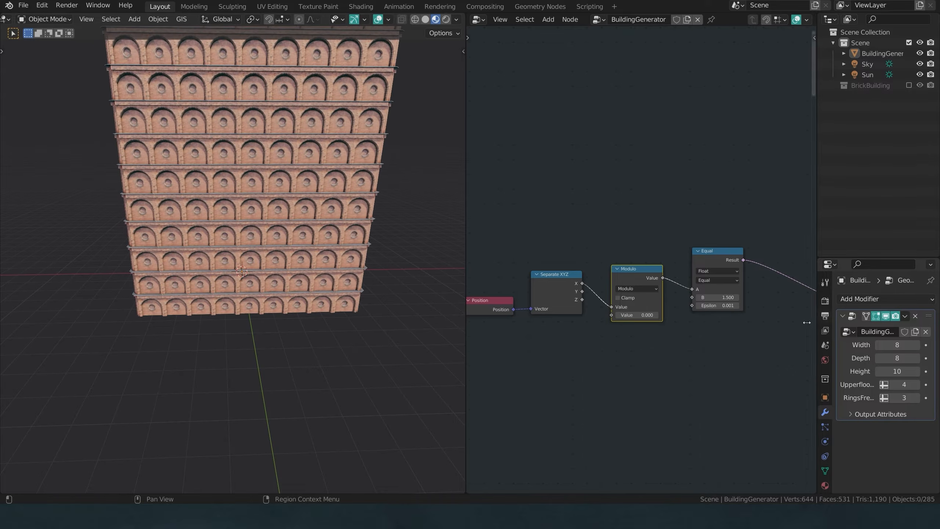
# Increase the building's Width to 30 and check the whole widened facade.
pyautogui.scroll(-4, 154, 284)
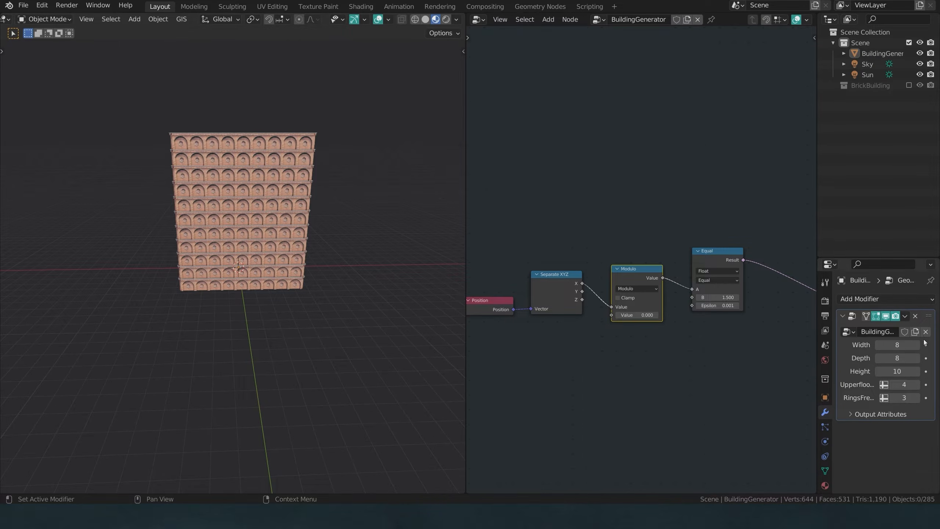
pyautogui.moveTo(899, 345); pyautogui.dragTo(934, 345)
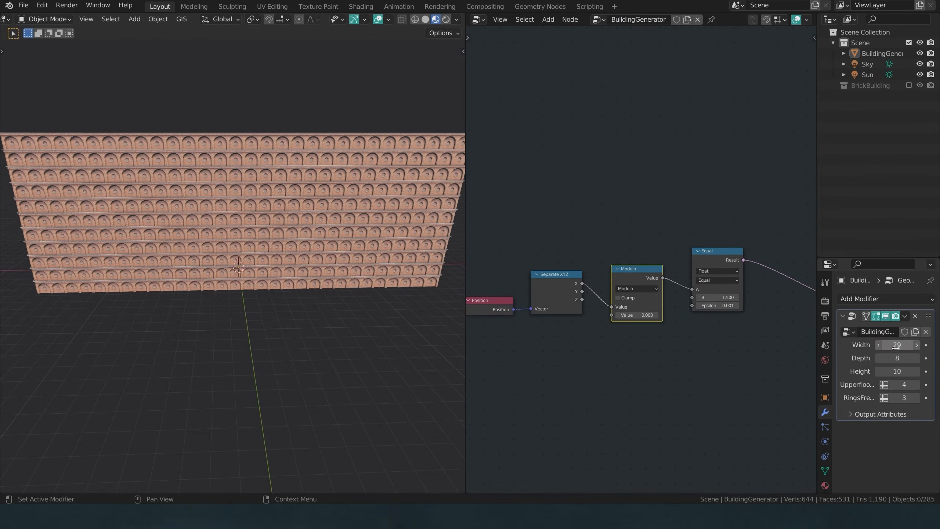
pyautogui.click(917, 346)
pyautogui.moveTo(241, 313); pyautogui.dragTo(241, 291, button='middle')
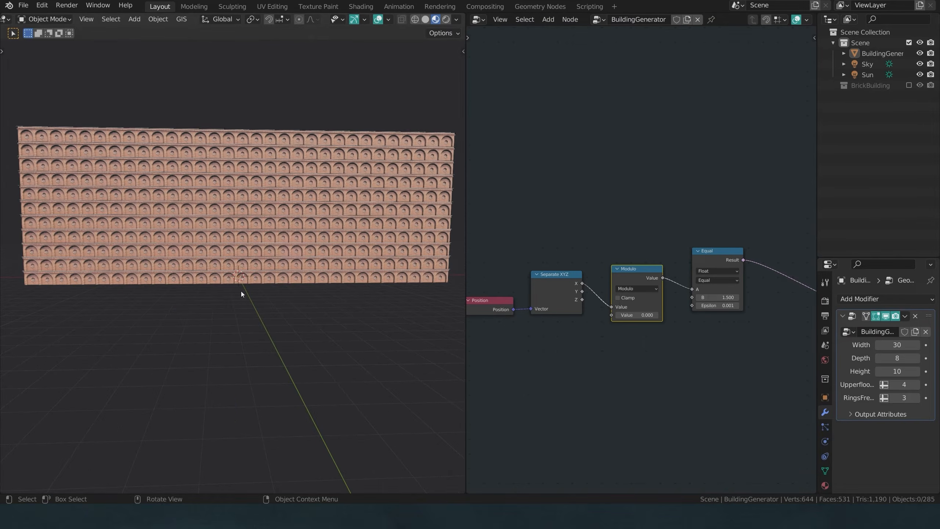
pyautogui.moveTo(342, 296)
pyautogui.mouseDown(button='middle')
pyautogui.moveTo(282, 318)
pyautogui.moveTo(325, 296)
pyautogui.mouseUp(button='middle')
pyautogui.scroll(1, 282, 319)
pyautogui.scroll(-1, 282, 318)
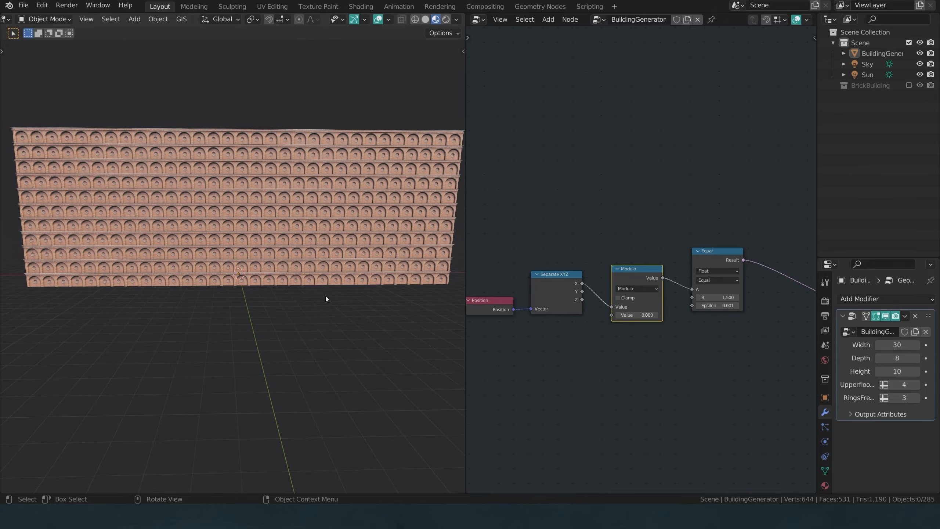
# Set the Modulo node's second Value to 3 and the Compare node's B value to 0.
pyautogui.scroll(1, 638, 338)
pyautogui.click(636, 325)
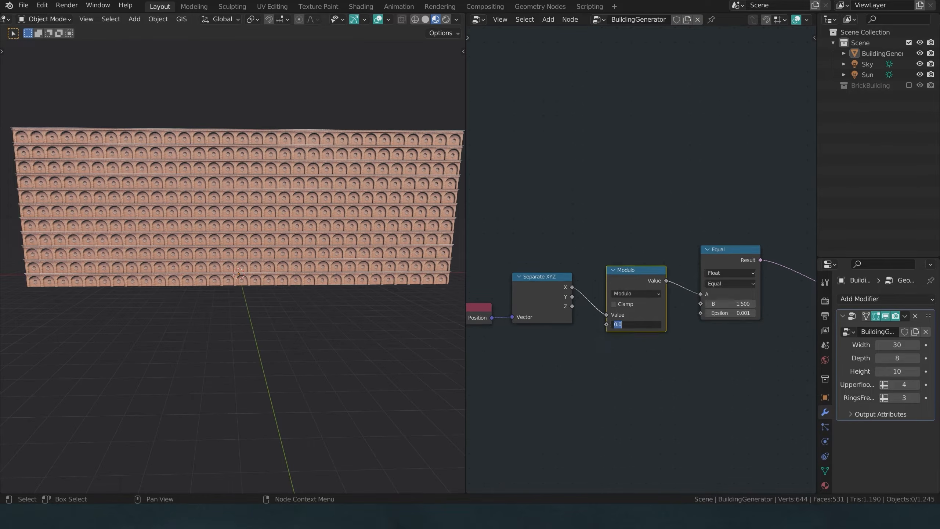
pyautogui.write('3')
pyautogui.press('Return')
pyautogui.click(733, 304)
pyautogui.write('0')
pyautogui.press('Return')
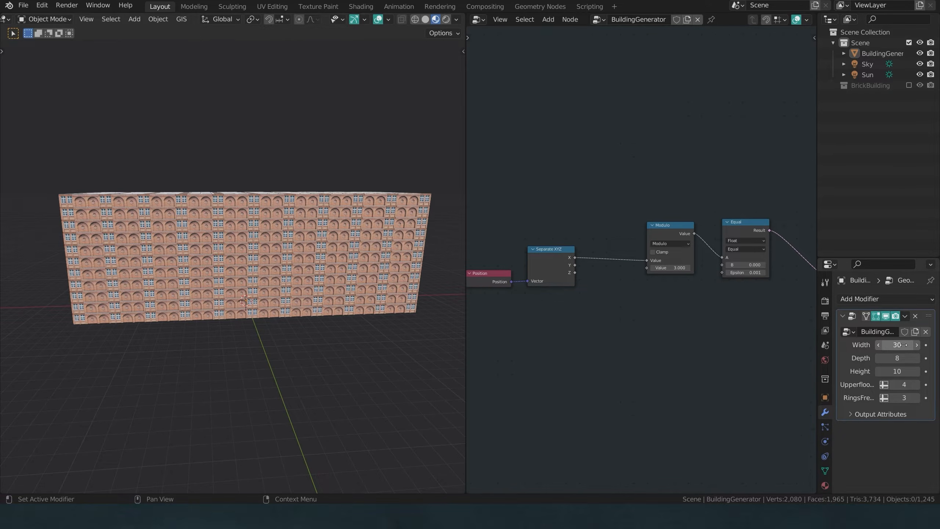
# Duplicate the Group Input node and place the copy just below the Separate XYZ node.
pyautogui.scroll(-8, 517, 366)
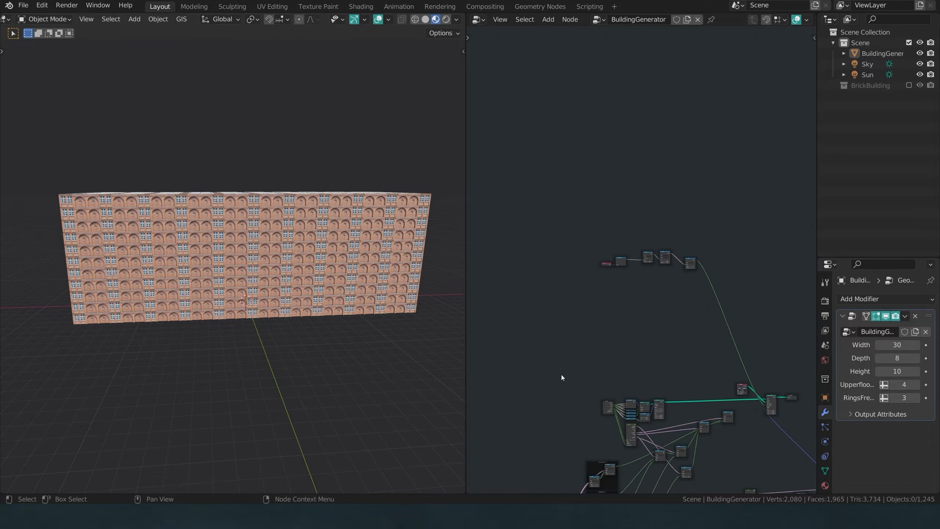
pyautogui.scroll(5, 597, 399)
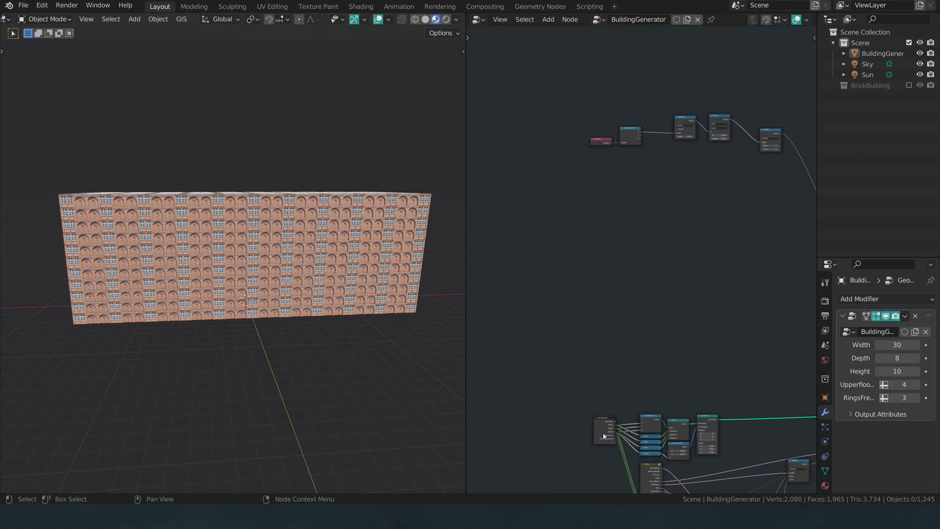
pyautogui.click(590, 409)
pyautogui.moveTo(616, 319); pyautogui.dragTo(616, 407, button='middle')
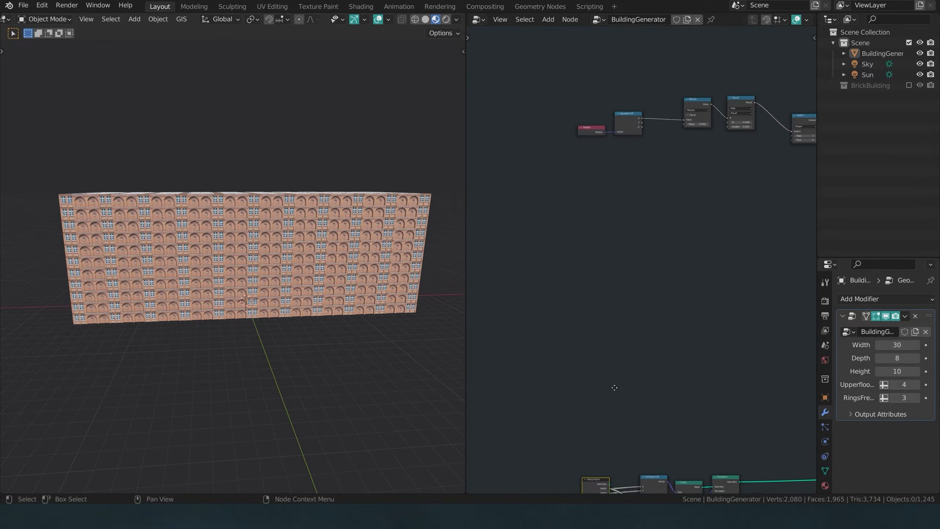
pyautogui.hotkey('shift', 'd')
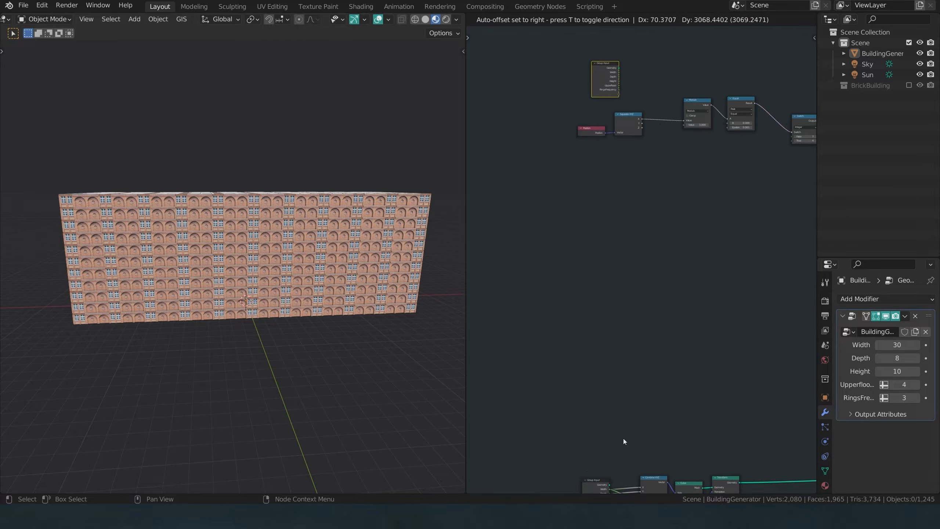
pyautogui.click(623, 438)
pyautogui.moveTo(637, 112); pyautogui.dragTo(539, 264, button='middle')
pyautogui.scroll(3, 539, 264)
pyautogui.press('g')
pyautogui.click(578, 426)
# Duplicate the Modulo node below the original and connect Group Input's Width to the copy's first Value.
pyautogui.click(660, 257)
pyautogui.hotkey('shift', 'd')
pyautogui.click(642, 312)
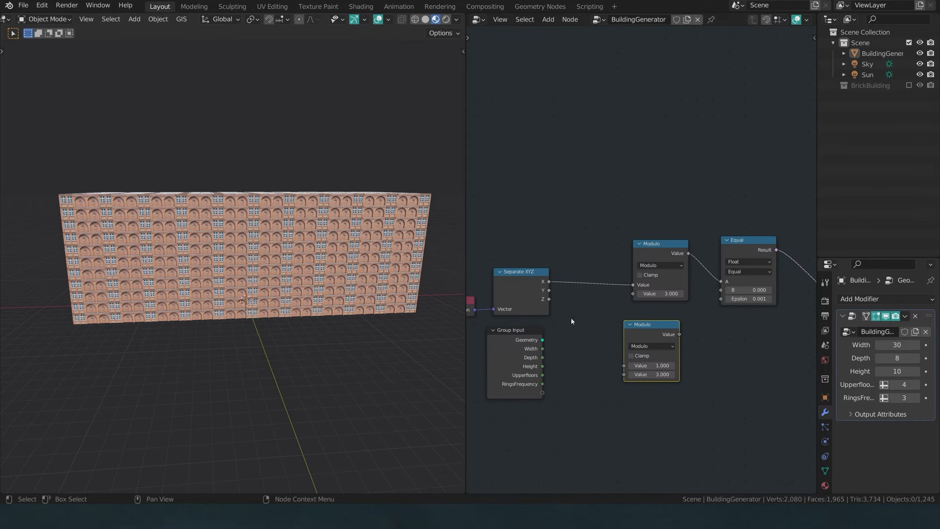
pyautogui.moveTo(542, 349); pyautogui.dragTo(624, 365)
# Set the duplicated Modulo node's second Value to 2 and move the copied Group Input node close beside it.
pyautogui.click(655, 375)
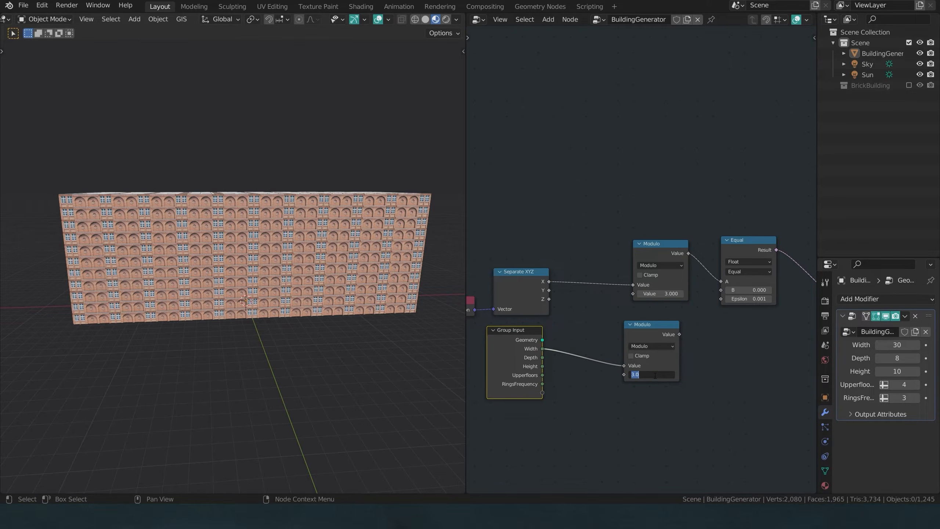
pyautogui.write('2')
pyautogui.press('Return')
pyautogui.moveTo(505, 333); pyautogui.dragTo(634, 366)
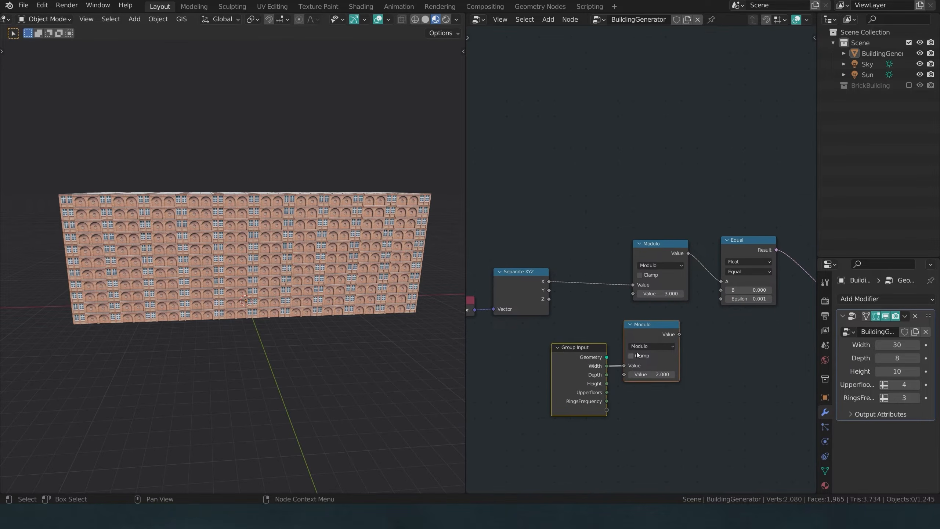
# Move the copied Group Input and Modulo nodes beneath Position and Separate XYZ, and set the building Width to 29.
pyautogui.moveTo(638, 357); pyautogui.dragTo(657, 350, button='middle')
pyautogui.moveTo(677, 322); pyautogui.dragTo(547, 340)
pyautogui.click(589, 245)
pyautogui.moveTo(590, 244); pyautogui.dragTo(618, 249, button='middle')
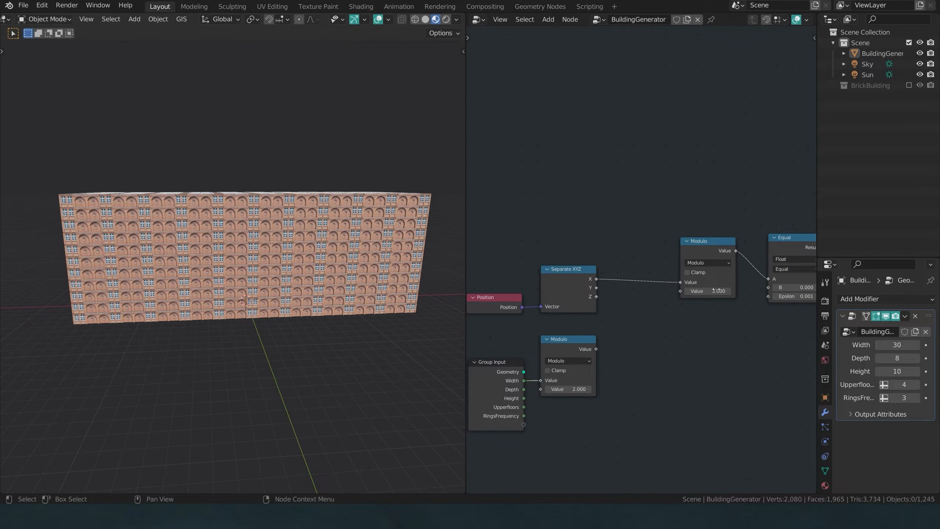
pyautogui.click(880, 346)
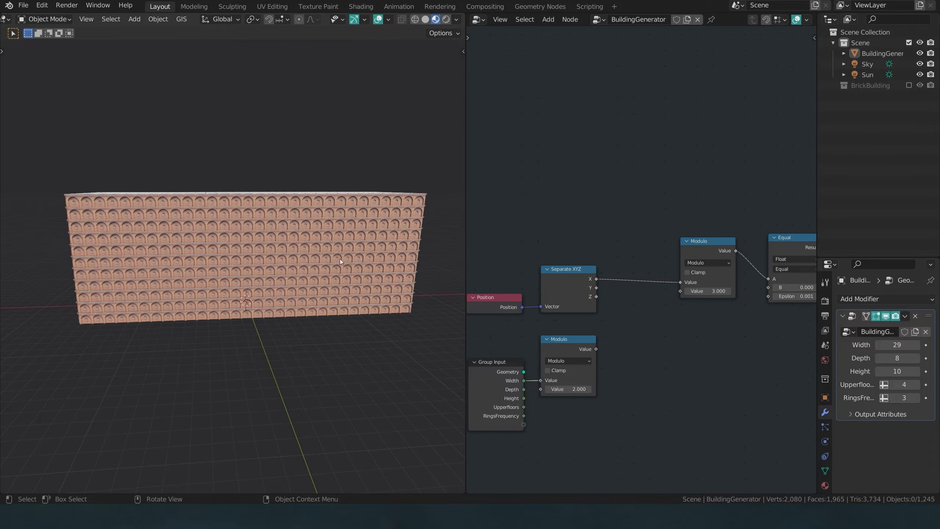
# Insert a copy of the width Modulo node between Separate XYZ and the main Modulo, changing it to Add with 0.5.
pyautogui.click(569, 345)
pyautogui.hotkey('shift', 'd')
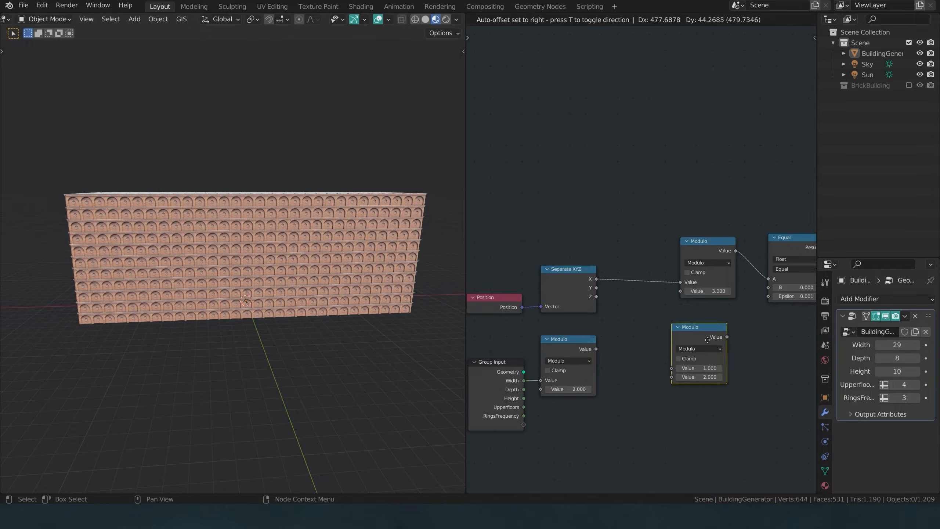
pyautogui.click(653, 269)
pyautogui.click(653, 278)
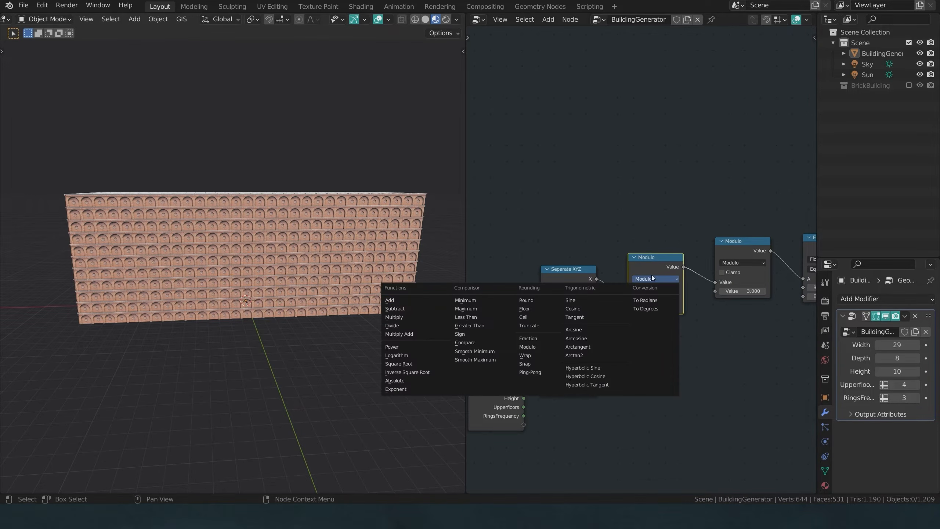
pyautogui.click(406, 300)
pyautogui.click(660, 307)
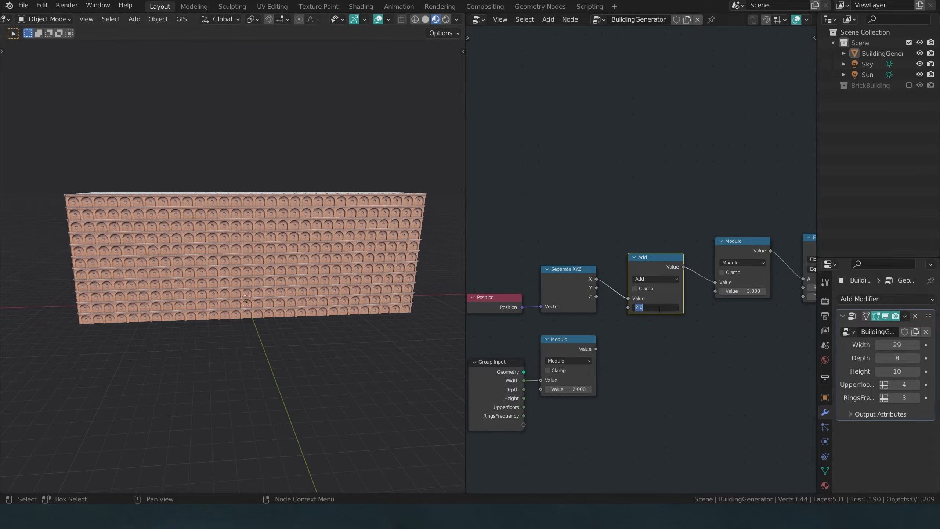
pyautogui.write('0.5')
pyautogui.press('Return')
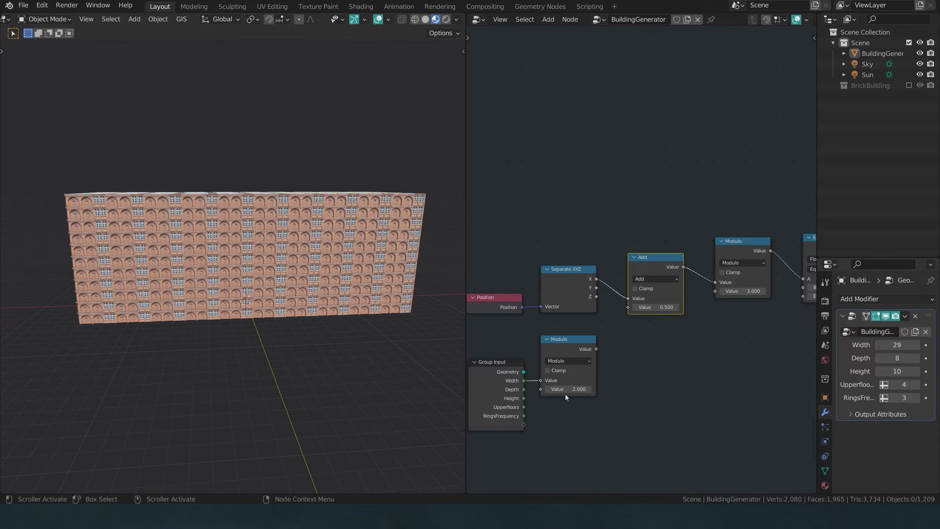
# Shift the lower Group Input and its Modulo node away from Add to make room for another node.
pyautogui.moveTo(596, 348); pyautogui.dragTo(617, 323)
pyautogui.moveTo(617, 324); pyautogui.dragTo(679, 308, button='middle')
pyautogui.moveTo(682, 319); pyautogui.dragTo(558, 375)
pyautogui.moveTo(611, 320); pyautogui.dragTo(541, 323)
# Duplicate the width Modulo node, change the copy to Divide by 2, and wire it between Modulo and Add's second Value.
pyautogui.hotkey('shift', 'd')
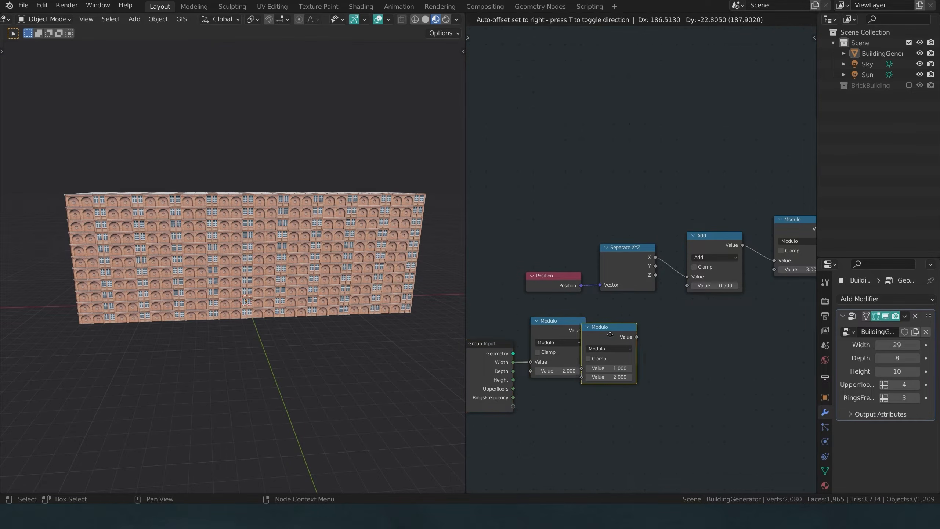
pyautogui.click(626, 328)
pyautogui.click(632, 342)
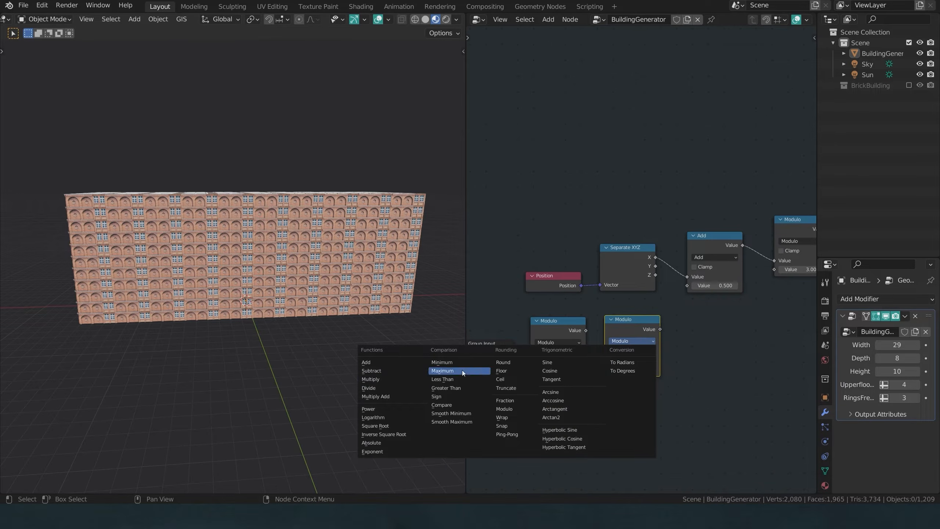
pyautogui.click(389, 388)
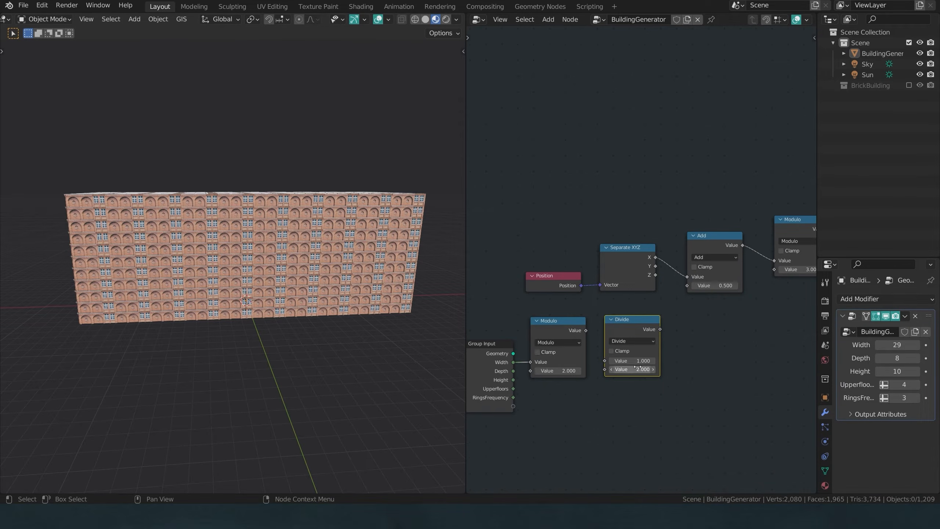
pyautogui.moveTo(587, 329); pyautogui.dragTo(607, 361)
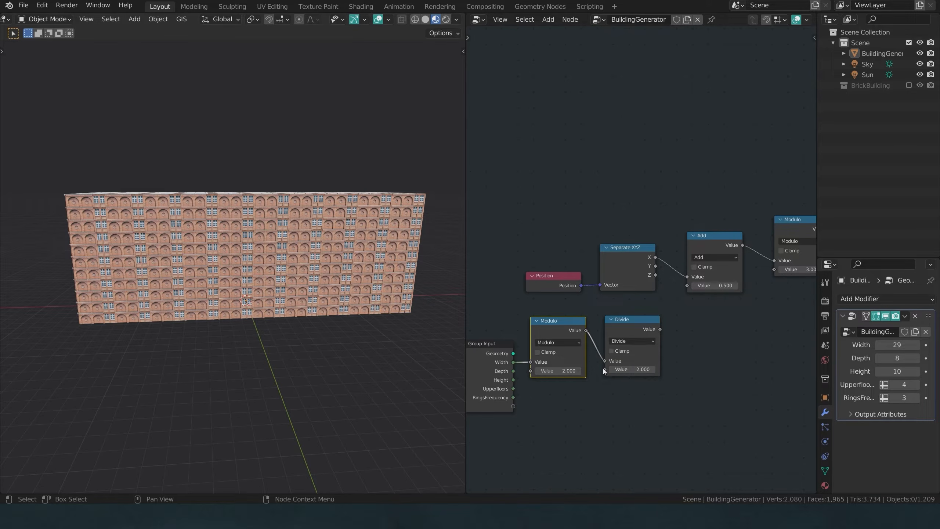
pyautogui.moveTo(660, 329); pyautogui.dragTo(699, 288)
# Test the facade pattern by raising the building Width to 33 and lowering it to 31.
pyautogui.click(917, 345)
pyautogui.click(917, 345)
pyautogui.click(917, 345)
pyautogui.click(917, 345)
pyautogui.click(917, 345)
pyautogui.click(920, 345)
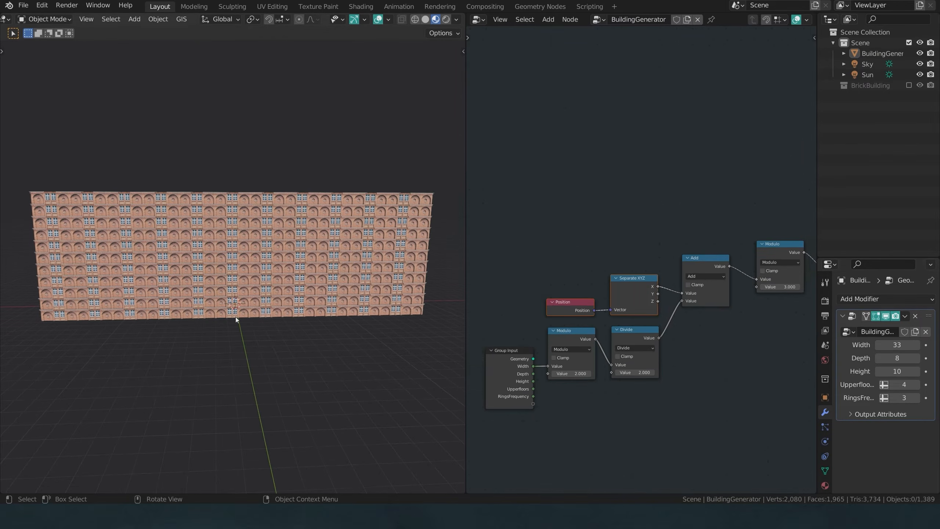
pyautogui.click(880, 345)
pyautogui.click(880, 345)
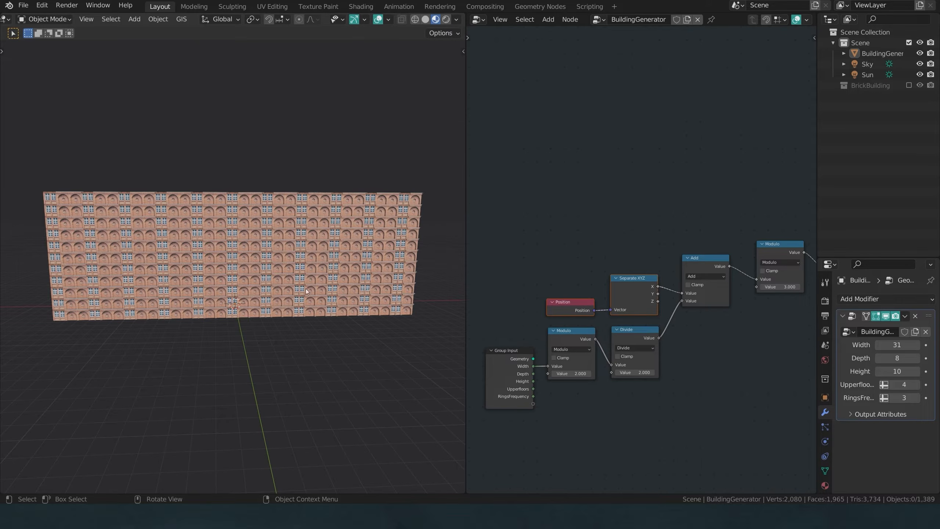
# Move the Position and Separate XYZ nodes farther away from Add to open a gap in the link.
pyautogui.click(586, 259)
pyautogui.moveTo(544, 272); pyautogui.dragTo(633, 312)
pyautogui.press('g')
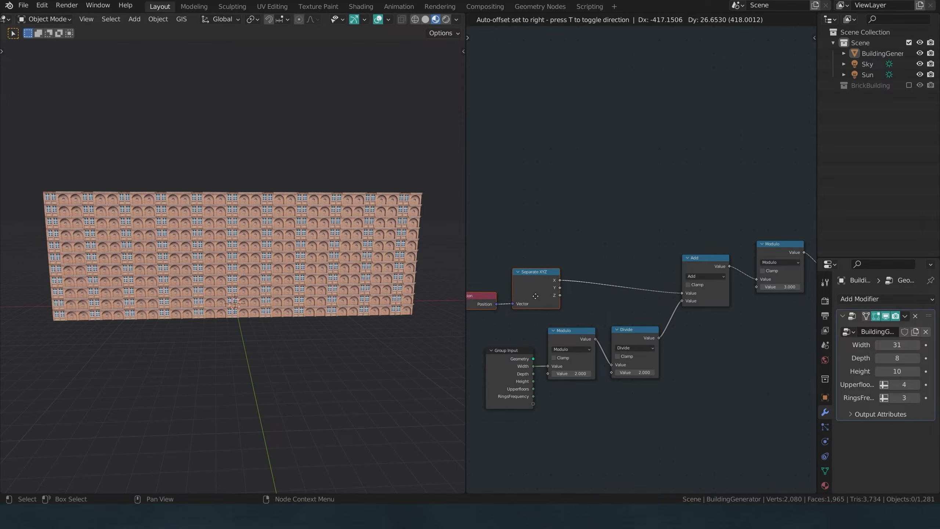
pyautogui.click(526, 297)
pyautogui.click(567, 252)
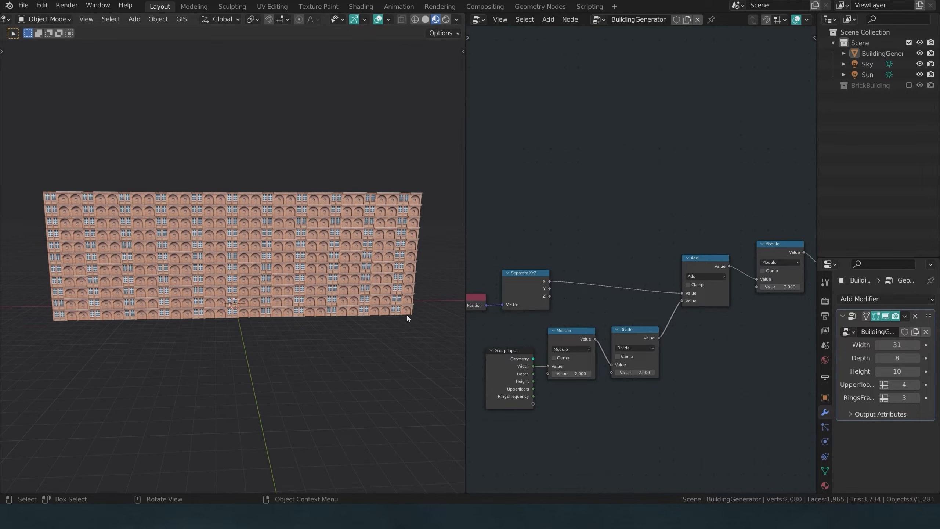
# Duplicate the width Modulo node, change the copy to Absolute, and insert it between Separate XYZ and Add.
pyautogui.click(572, 337)
pyautogui.hotkey('shift', 'd')
pyautogui.click(582, 208)
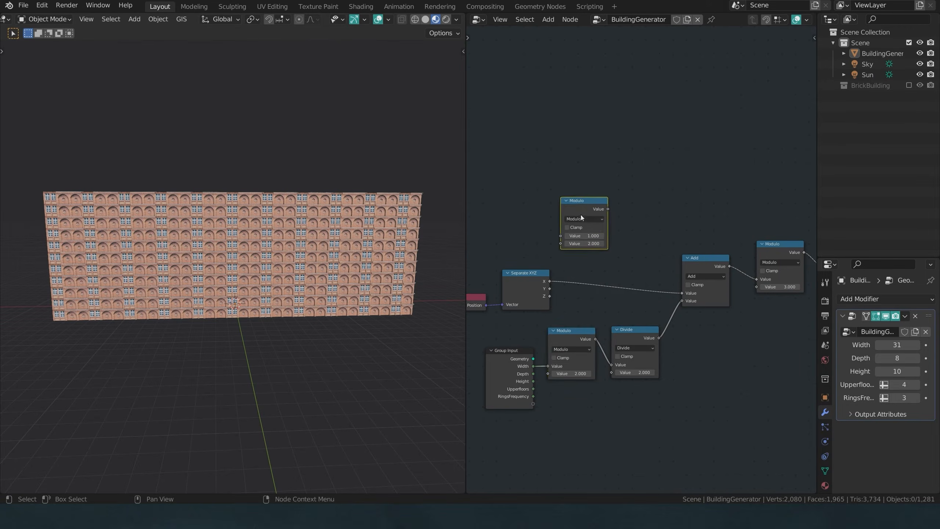
pyautogui.click(582, 219)
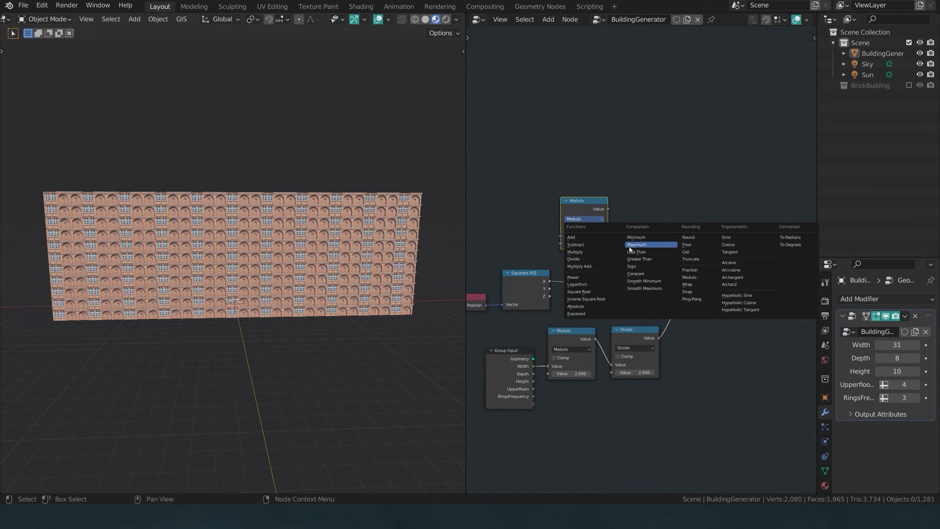
pyautogui.click(587, 306)
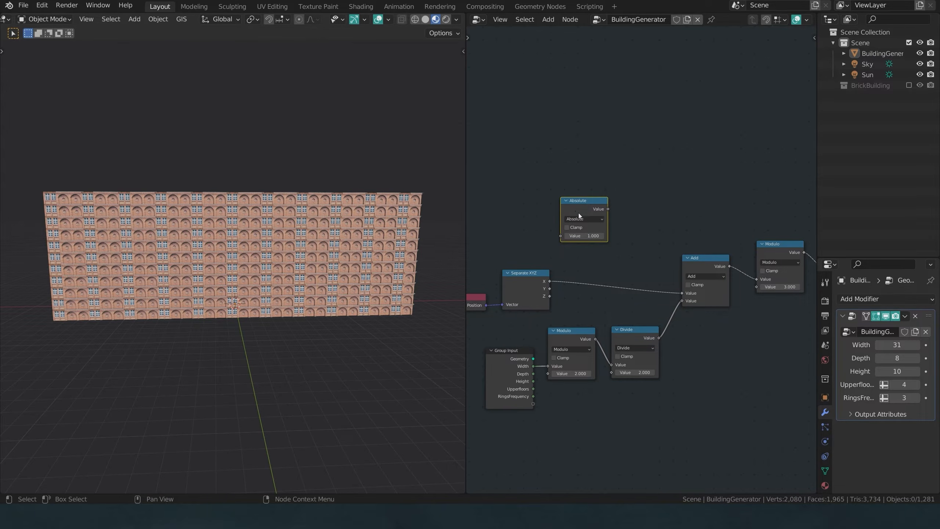
pyautogui.moveTo(581, 212); pyautogui.dragTo(592, 263)
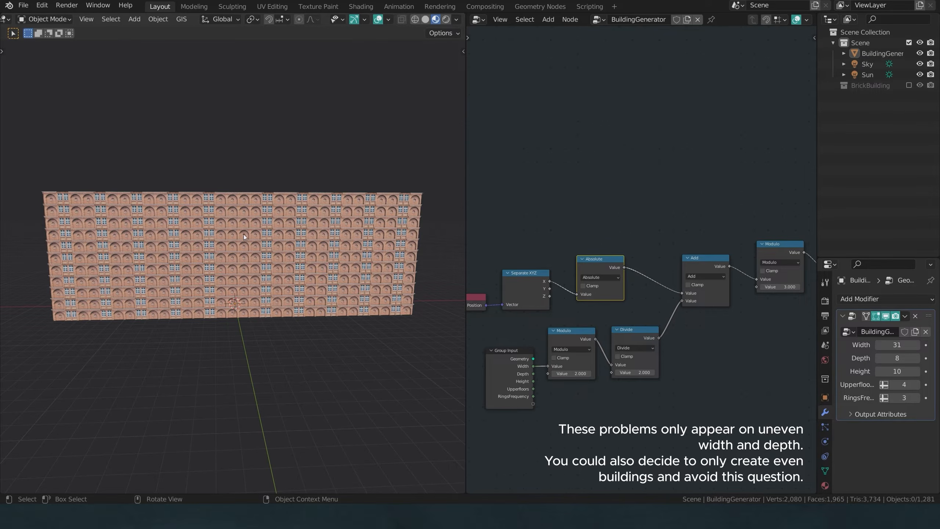
# Reduce the building Width one unit at a time down to 11.
pyautogui.click(880, 345)
pyautogui.click(880, 346)
pyautogui.click(880, 345)
pyautogui.click(880, 346)
pyautogui.click(880, 345)
pyautogui.click(880, 346)
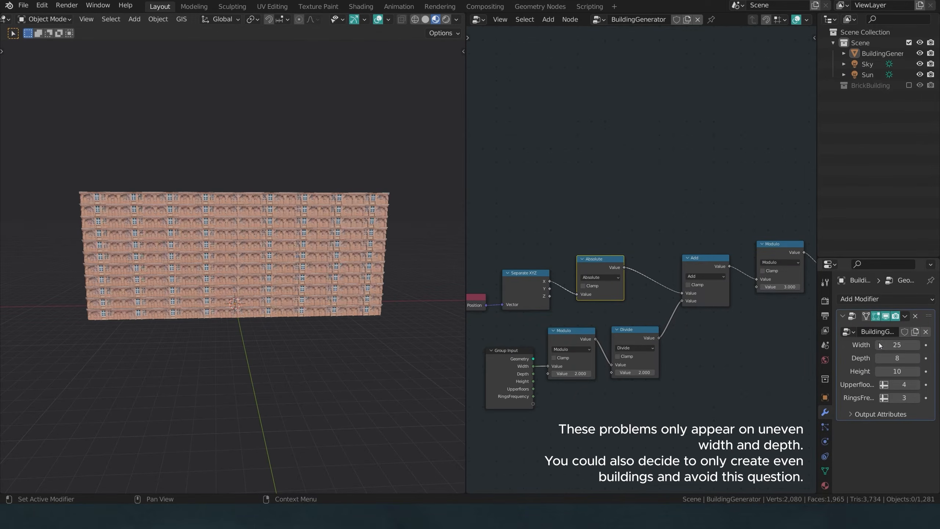
pyautogui.click(880, 345)
pyautogui.click(880, 346)
pyautogui.click(880, 346)
pyautogui.click(880, 345)
pyautogui.click(880, 345)
pyautogui.click(880, 346)
pyautogui.click(880, 345)
pyautogui.click(880, 345)
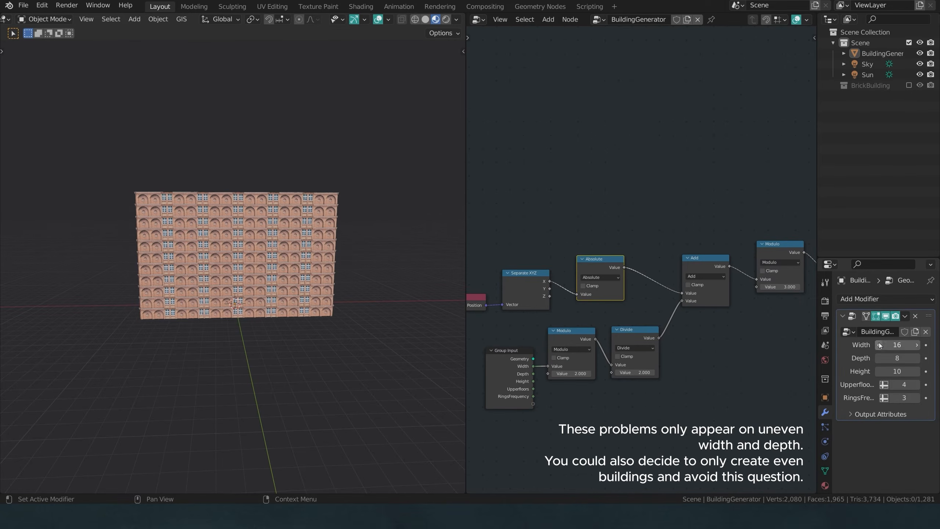
pyautogui.click(880, 346)
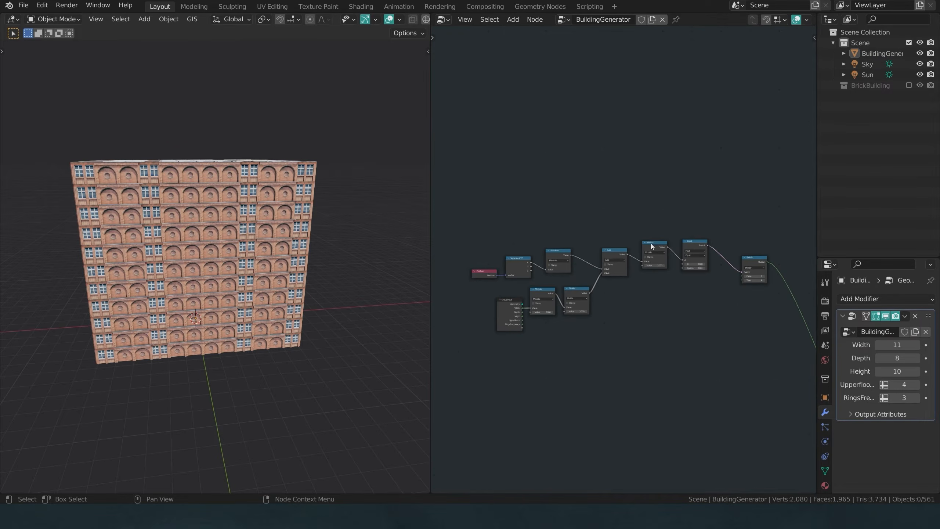
# Enable a custom color on the Modulo node that feeds Equal to highlight it.
pyautogui.scroll(3, 651, 246)
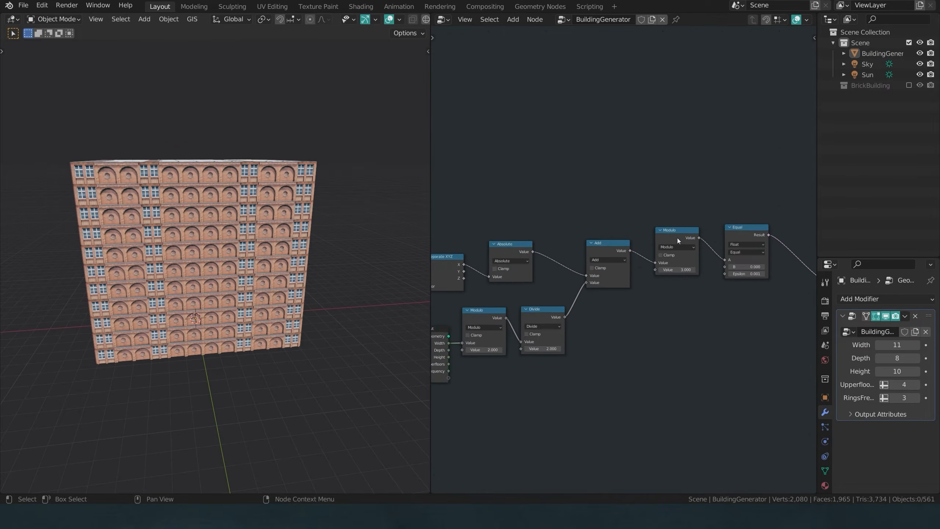
pyautogui.click(637, 264)
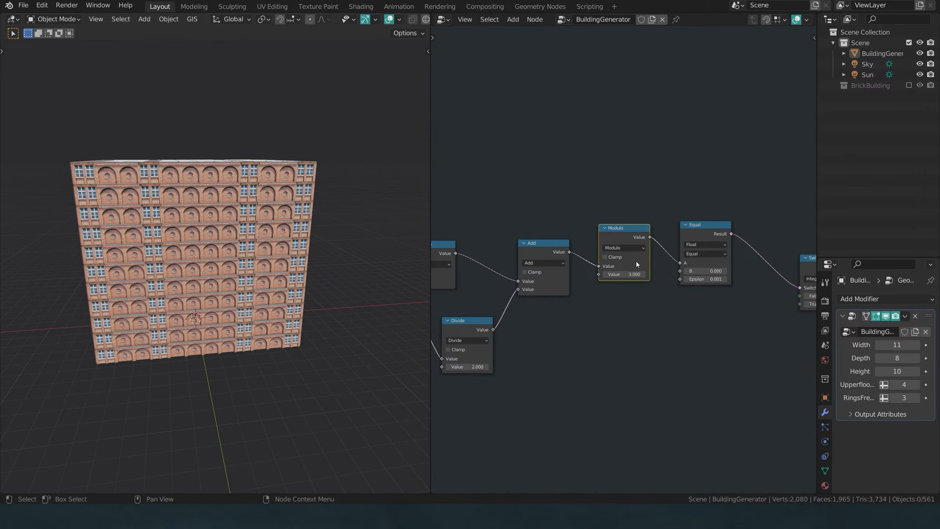
pyautogui.press('n')
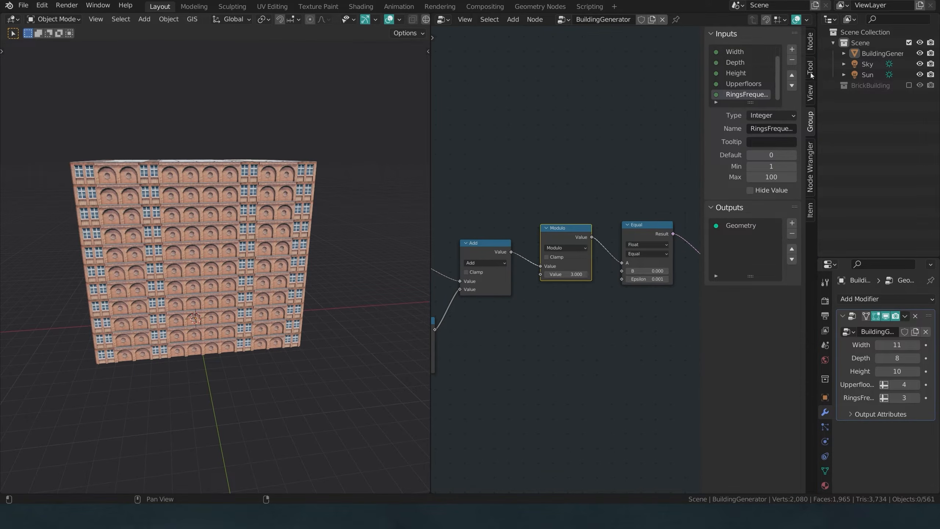
pyautogui.click(811, 50)
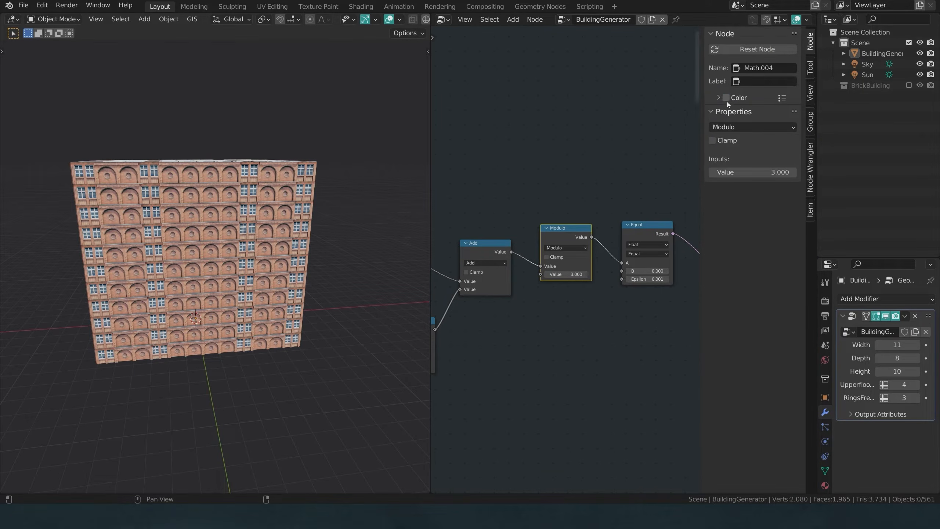
pyautogui.press('n')
pyautogui.click(602, 207)
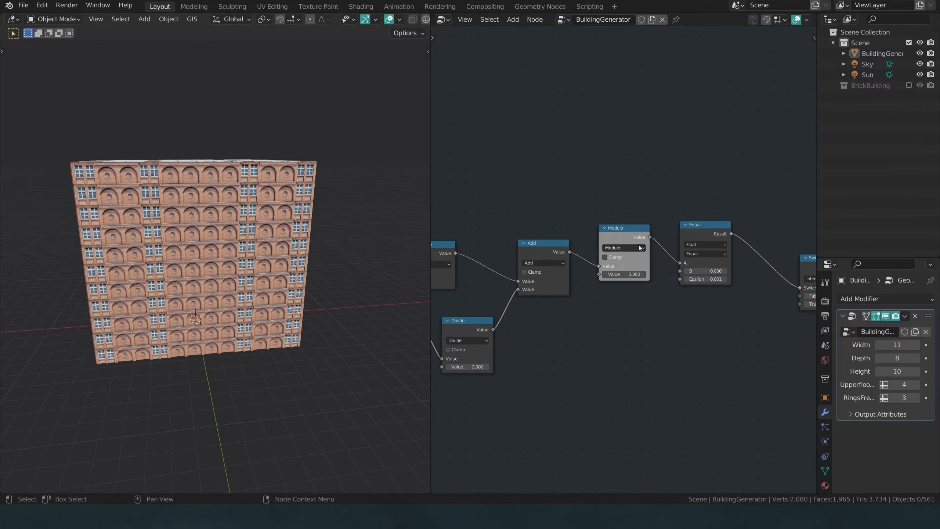
# Set the highlighted Modulo node's second Value to 4.
pyautogui.scroll(-2, 642, 256)
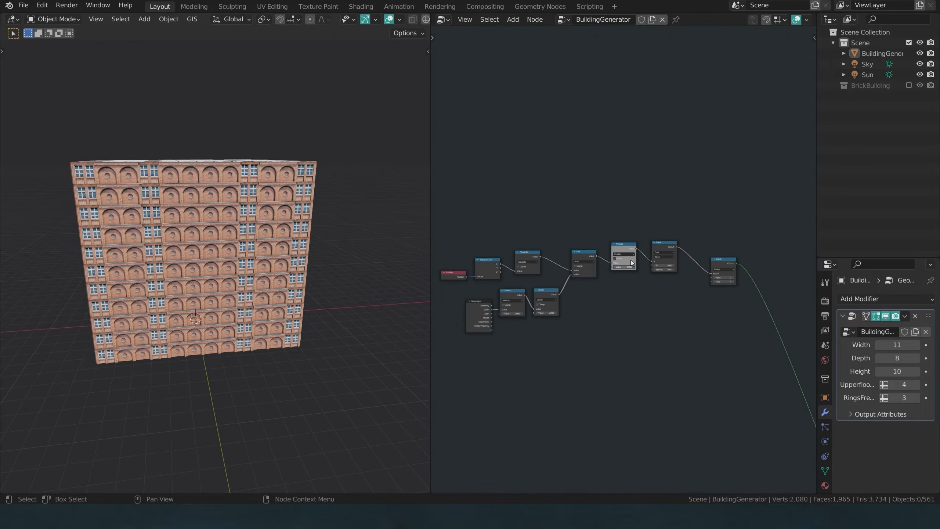
pyautogui.scroll(2, 643, 266)
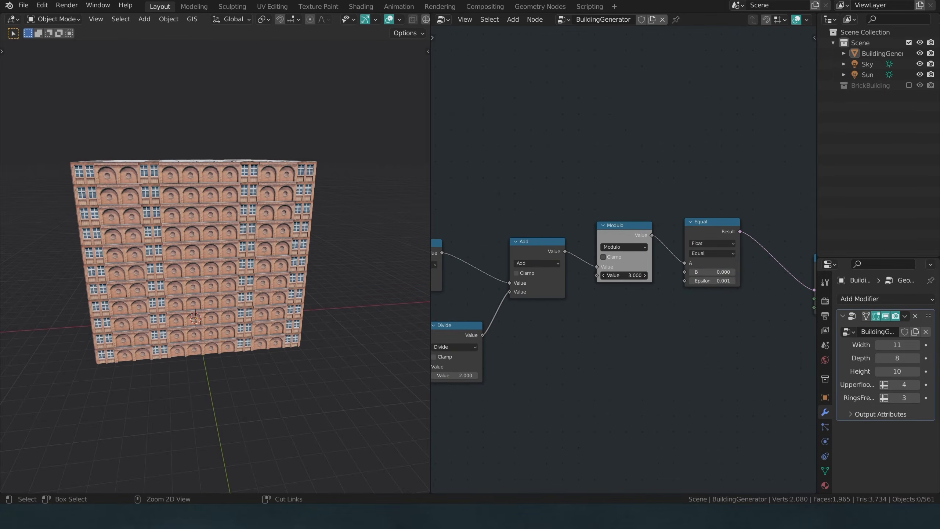
pyautogui.scroll(-3, 611, 283)
pyautogui.scroll(2, 618, 274)
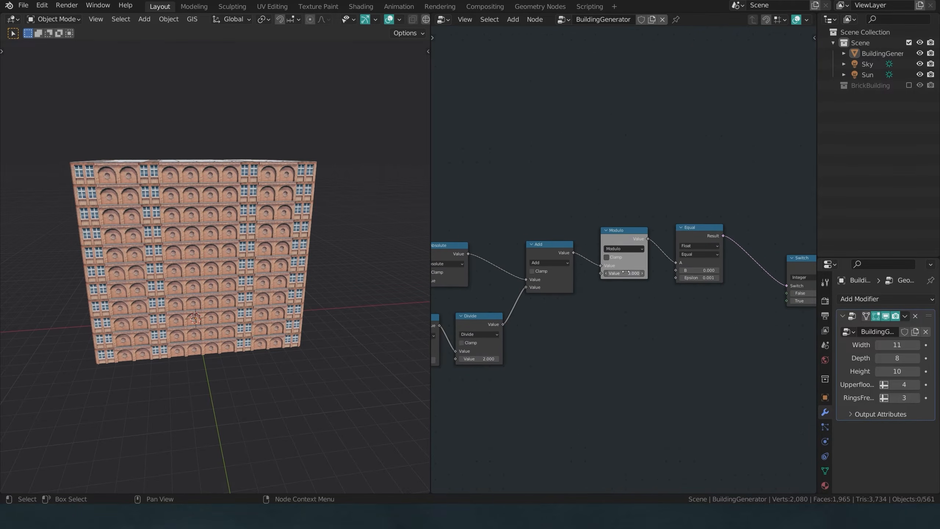
pyautogui.moveTo(632, 272); pyautogui.dragTo(637, 273)
# Move the Switch node up so it lines up with the Equal node.
pyautogui.scroll(3, 611, 285)
pyautogui.moveTo(610, 285); pyautogui.dragTo(408, 277, button='middle')
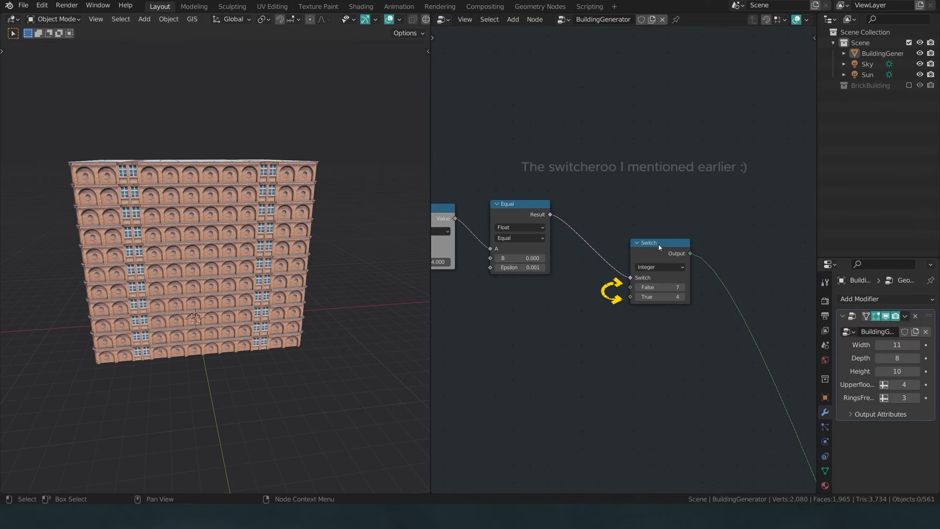
pyautogui.moveTo(658, 244); pyautogui.dragTo(658, 207)
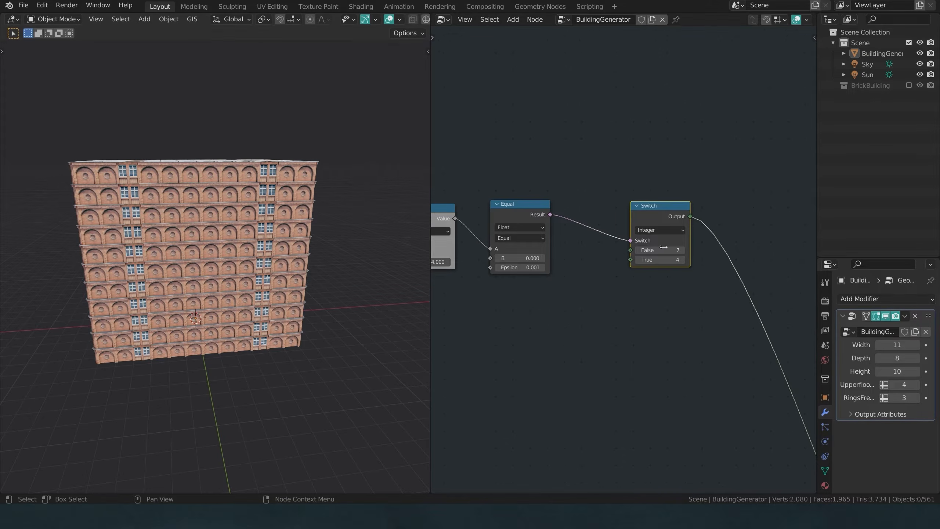
# Swap the Switch node's inputs by setting False to 4 and True to 7.
pyautogui.moveTo(657, 235); pyautogui.dragTo(603, 243, button='middle')
pyautogui.scroll(1, 621, 259)
pyautogui.click(611, 256)
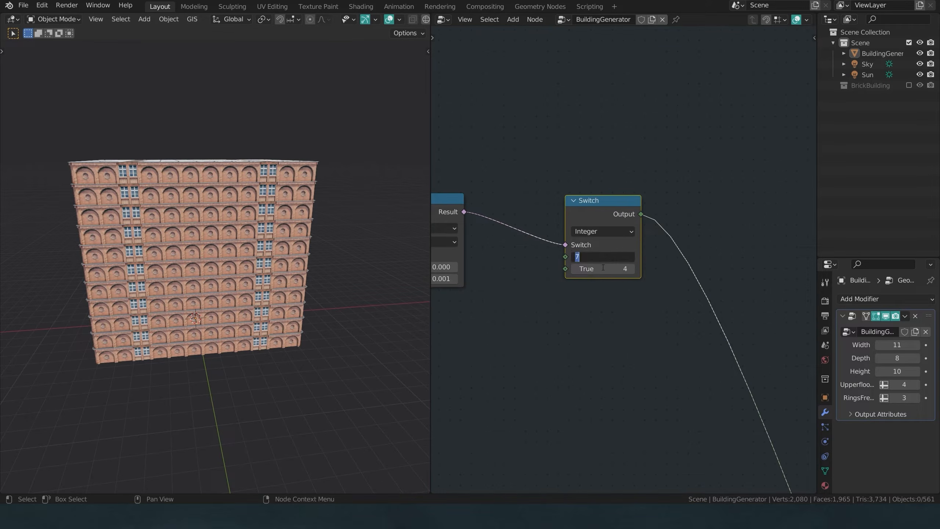
pyautogui.write('4')
pyautogui.press('Return')
pyautogui.click(598, 268)
pyautogui.write('7')
pyautogui.press('Return')
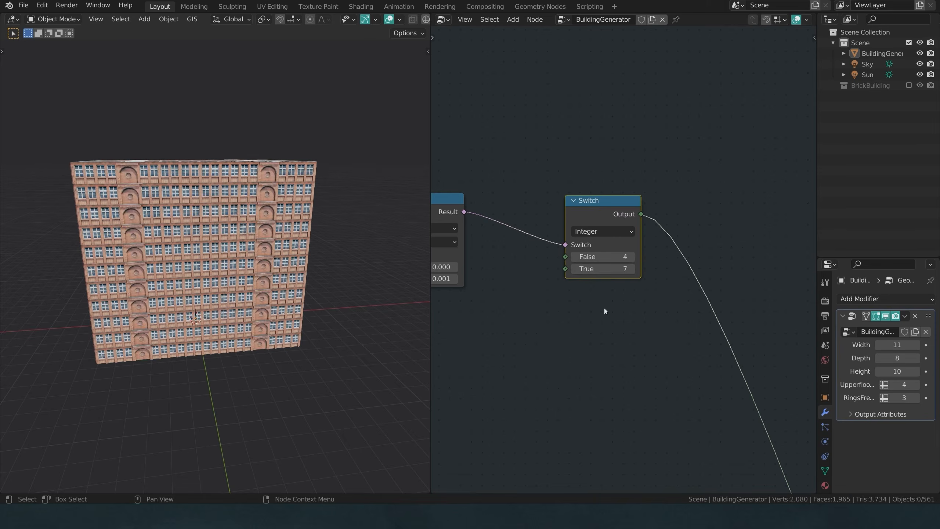
# Examine the building from a higher angle and return to the highlighted Modulo node in the node tree.
pyautogui.moveTo(343, 303); pyautogui.dragTo(285, 306, button='middle')
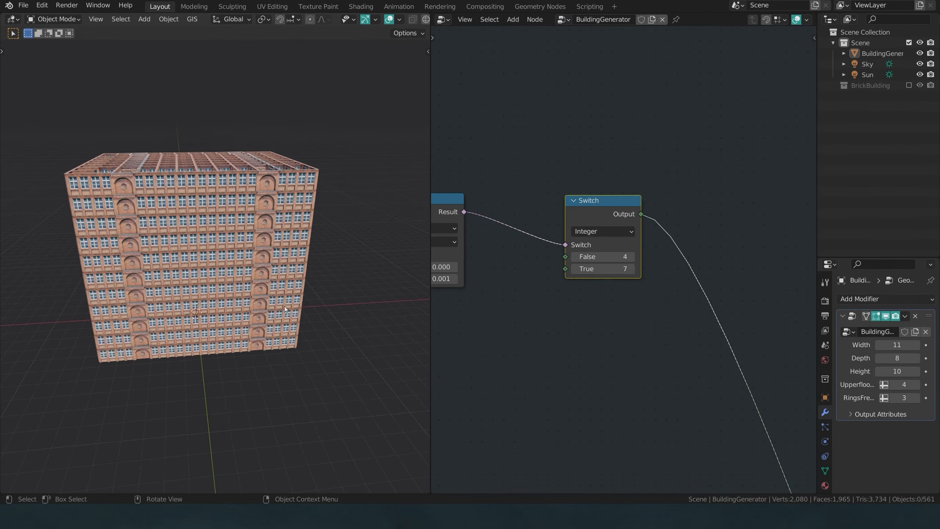
pyautogui.scroll(-1, 536, 304)
pyautogui.moveTo(536, 304); pyautogui.dragTo(741, 296, button='middle')
pyautogui.scroll(1, 592, 309)
pyautogui.moveTo(580, 269); pyautogui.dragTo(622, 288, button='middle')
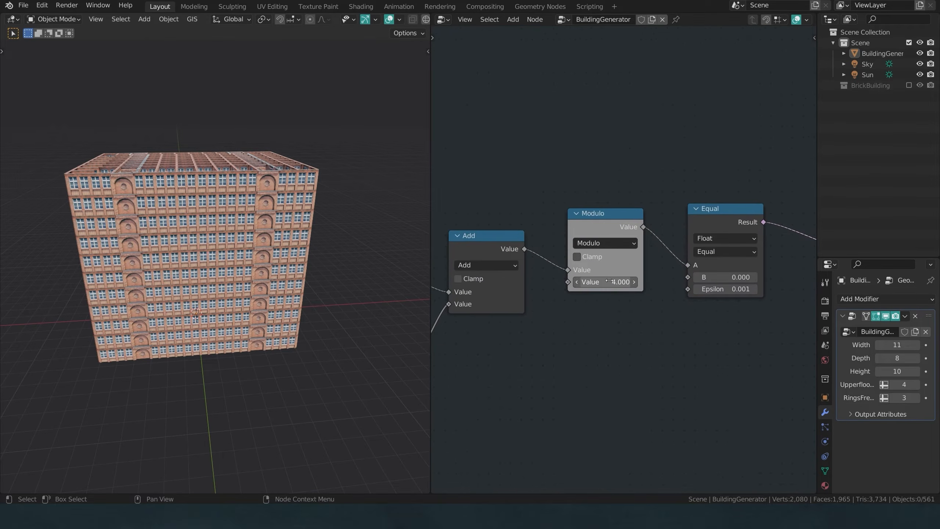
# Set the highlighted Modulo node's second Value to 3 and check the pattern along the building's side wall.
pyautogui.click(582, 281)
pyautogui.write('3')
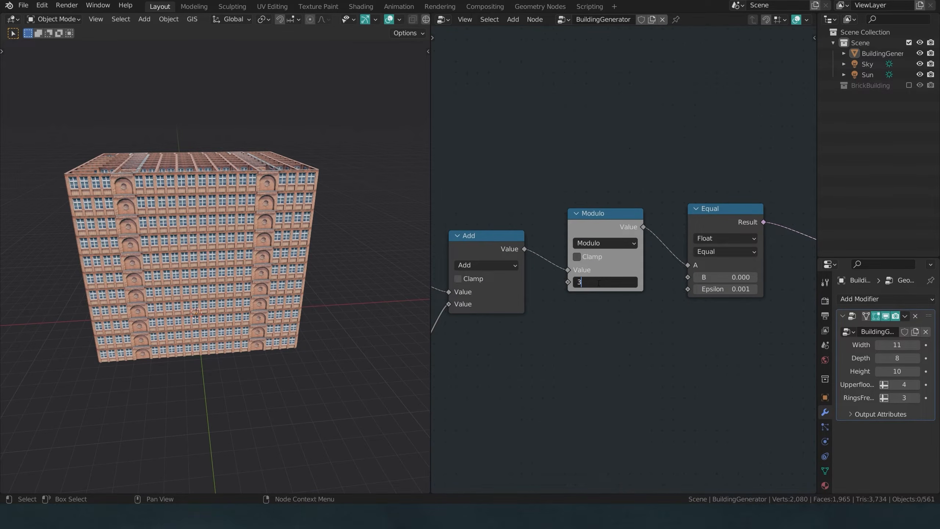
pyautogui.press('Return')
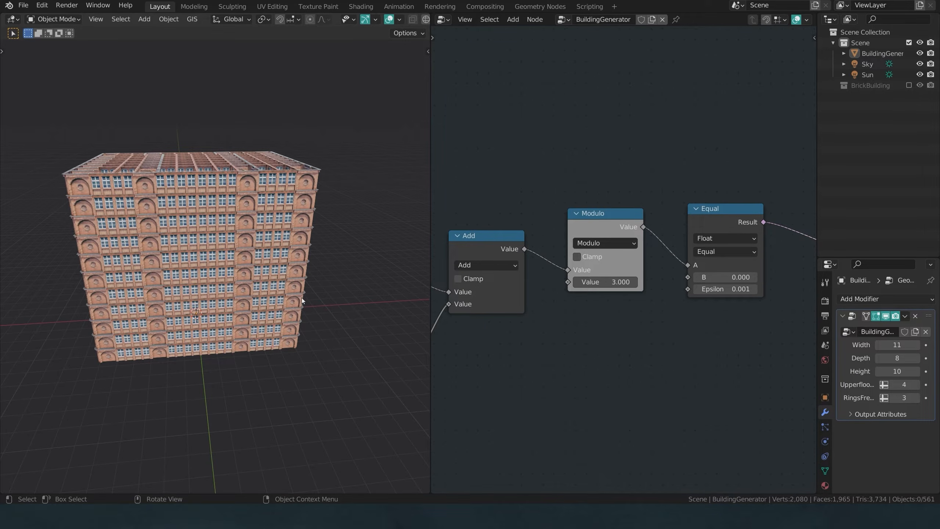
pyautogui.moveTo(336, 340); pyautogui.dragTo(229, 342, button='middle')
pyautogui.moveTo(190, 270); pyautogui.dragTo(202, 273, button='middle')
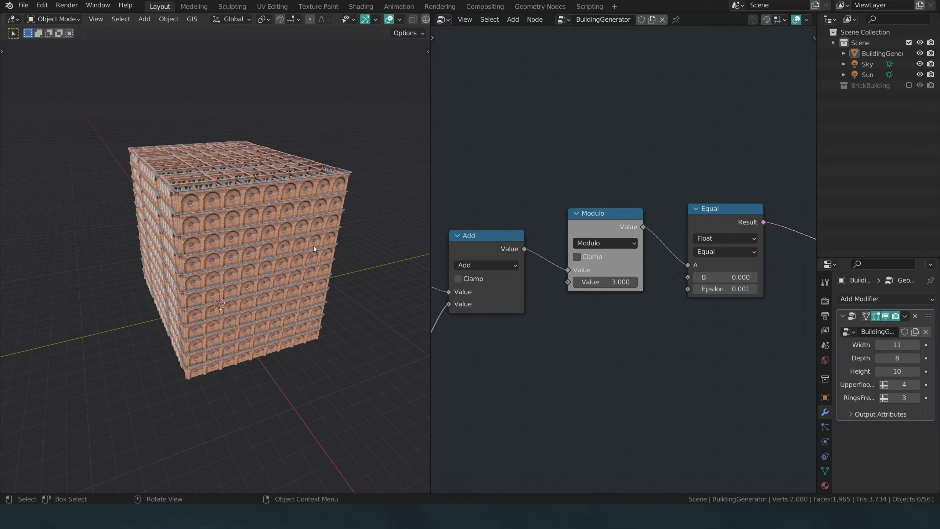
pyautogui.moveTo(240, 344); pyautogui.dragTo(255, 335, button='middle')
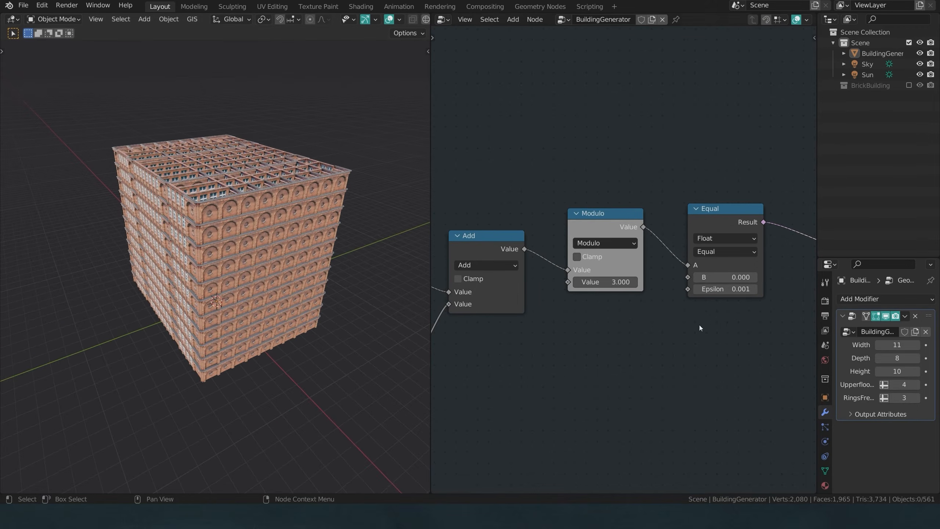
# Try 4 as the highlighted Modulo node's second Value for comparison on the side wall and restore it to 3.
pyautogui.click(612, 281)
pyautogui.write('4')
pyautogui.press('Return')
pyautogui.moveTo(341, 270); pyautogui.dragTo(369, 273, button='middle')
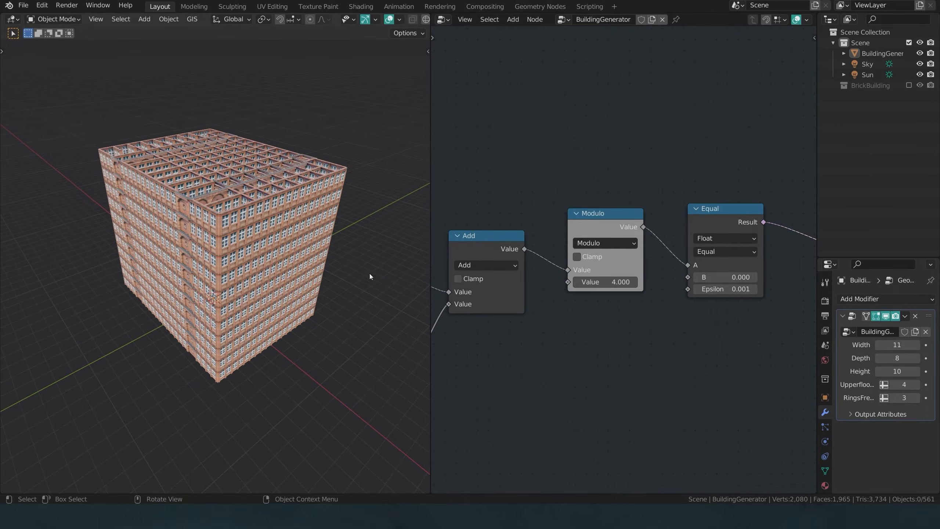
pyautogui.click(629, 282)
pyautogui.write('3')
pyautogui.press('Return')
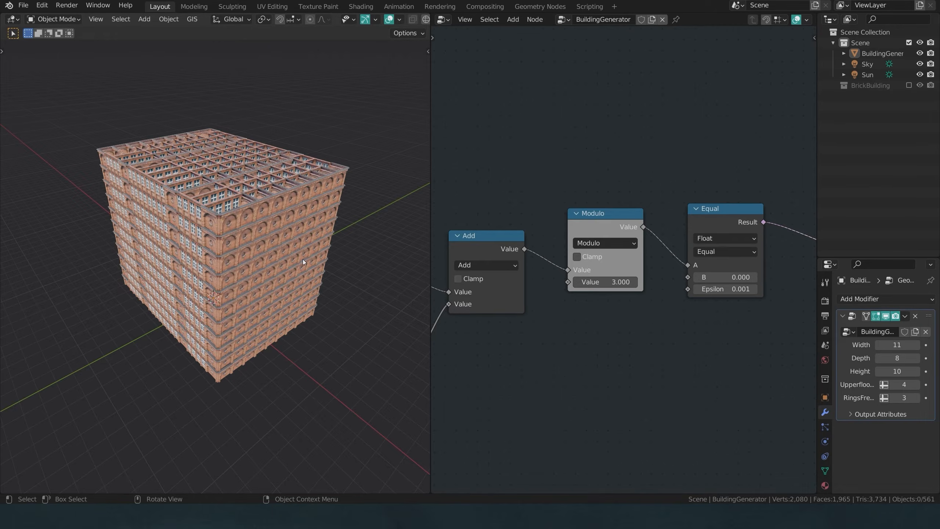
# Examine the building's plan from above, framing the arched-module columns that line up along the Y direction.
pyautogui.press('KP_7')
pyautogui.scroll(1, 221, 240)
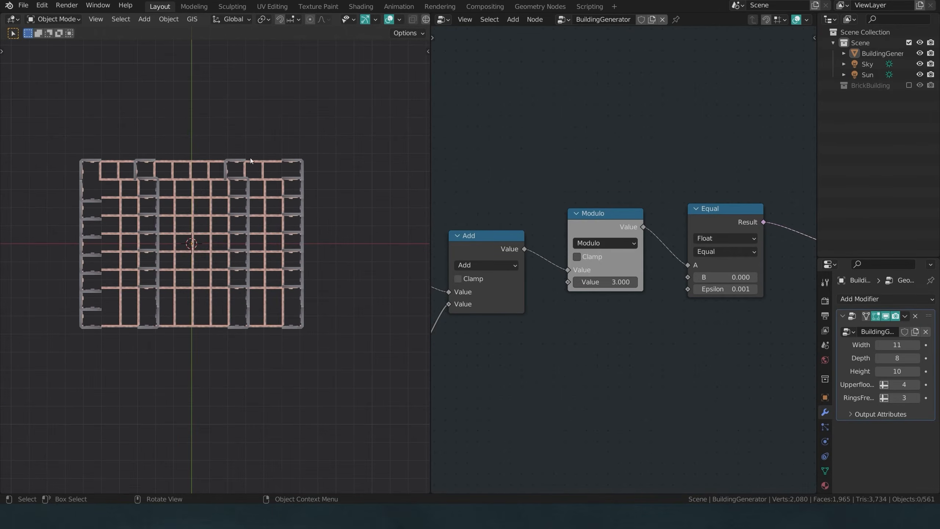
pyautogui.scroll(1, 250, 158)
pyautogui.moveTo(239, 117); pyautogui.dragTo(247, 359)
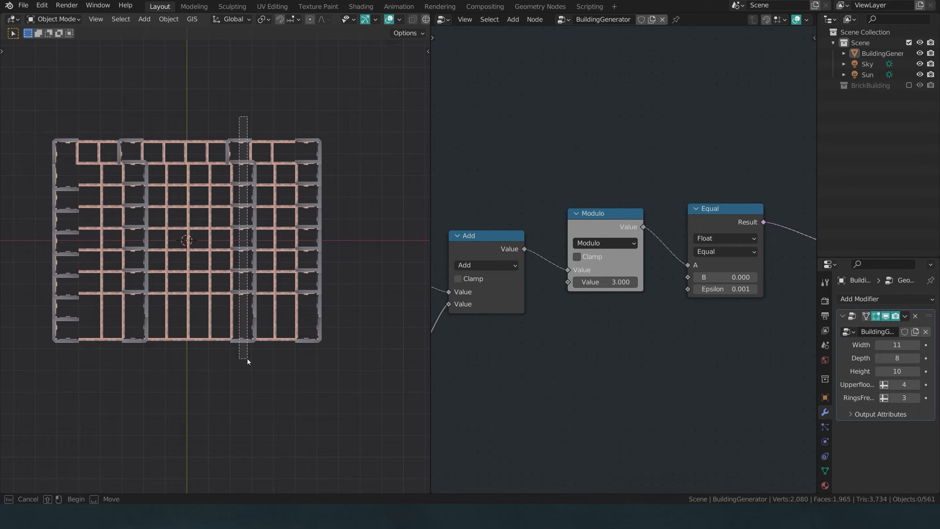
pyautogui.moveTo(247, 358); pyautogui.dragTo(248, 148)
pyautogui.moveTo(332, 93); pyautogui.dragTo(326, 372)
pyautogui.moveTo(326, 372); pyautogui.dragTo(271, 274, button='middle')
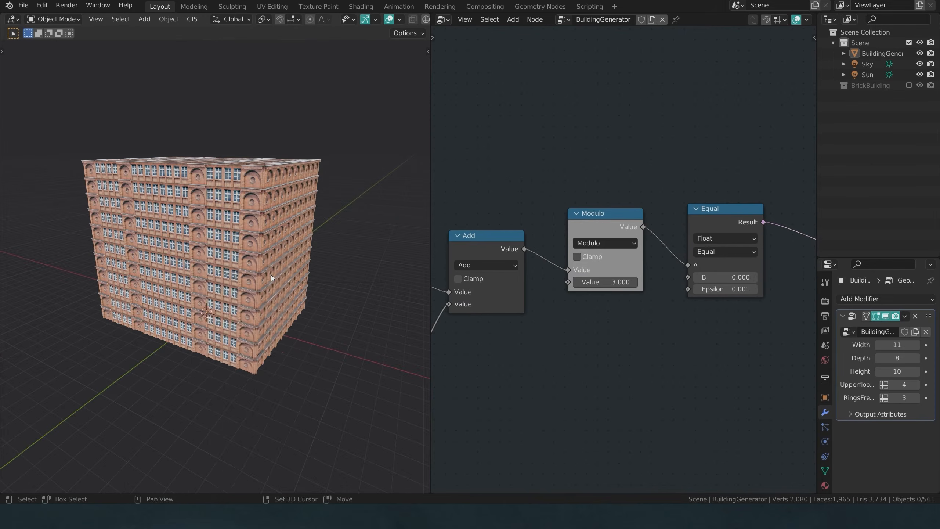
# Add a cube and stretch it in Y and Z into a thin slab slicing through the building.
pyautogui.hotkey('shift', 'a')
pyautogui.moveTo(270, 275)
pyautogui.scroll(1, 320, 45)
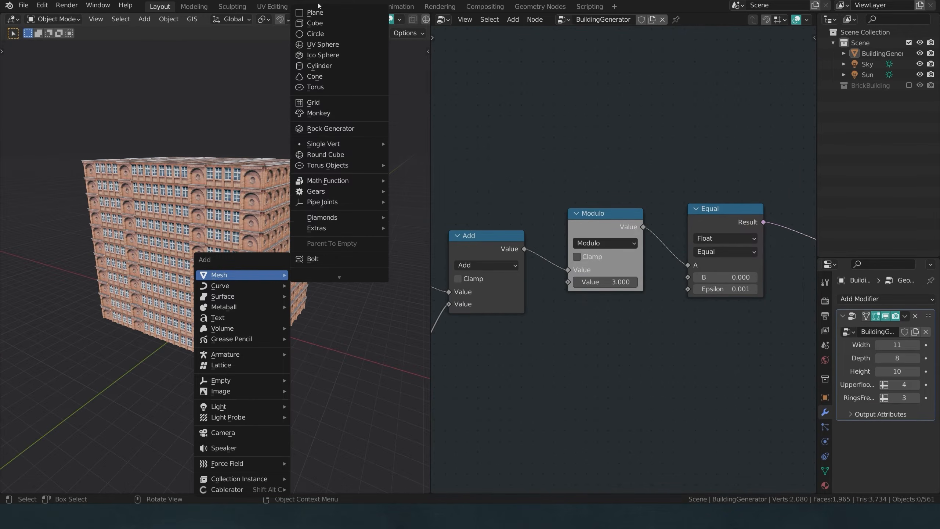
pyautogui.click(318, 24)
pyautogui.press('s')
pyautogui.press('x')
pyautogui.click(168, 85)
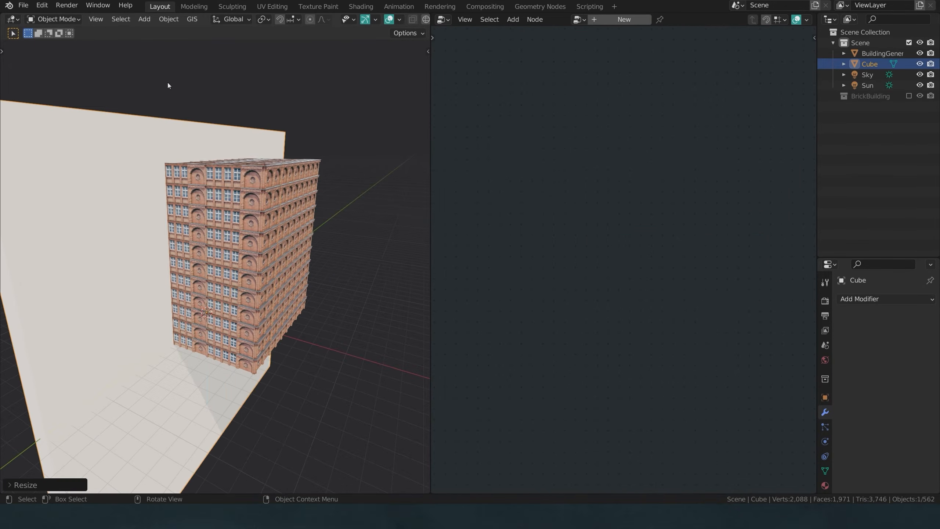
# Shift the slab along Z and enlarge it further in Y and Z, keeping its X thickness.
pyautogui.press('g')
pyautogui.press('z')
pyautogui.click(308, 173)
pyautogui.moveTo(311, 174); pyautogui.dragTo(288, 206, button='middle')
pyautogui.press('s')
pyautogui.press('x')
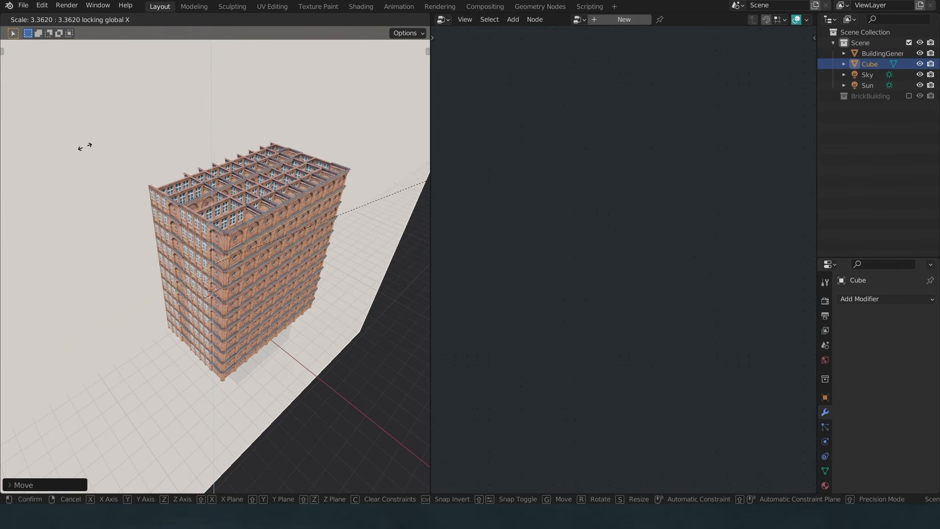
pyautogui.click(252, 216)
pyautogui.moveTo(252, 216); pyautogui.dragTo(256, 227, button='middle')
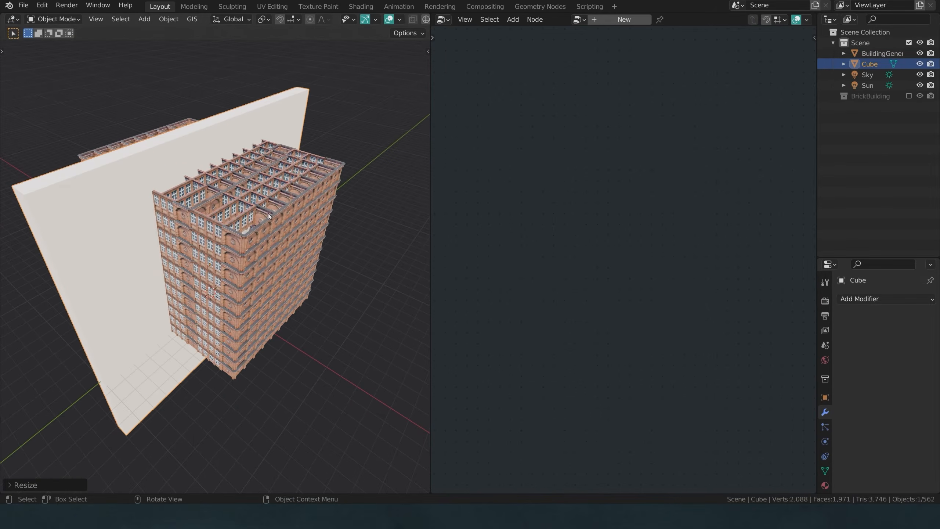
# Slide the slab along X through the building and try scaling it along Z.
pyautogui.press('g')
pyautogui.press('x')
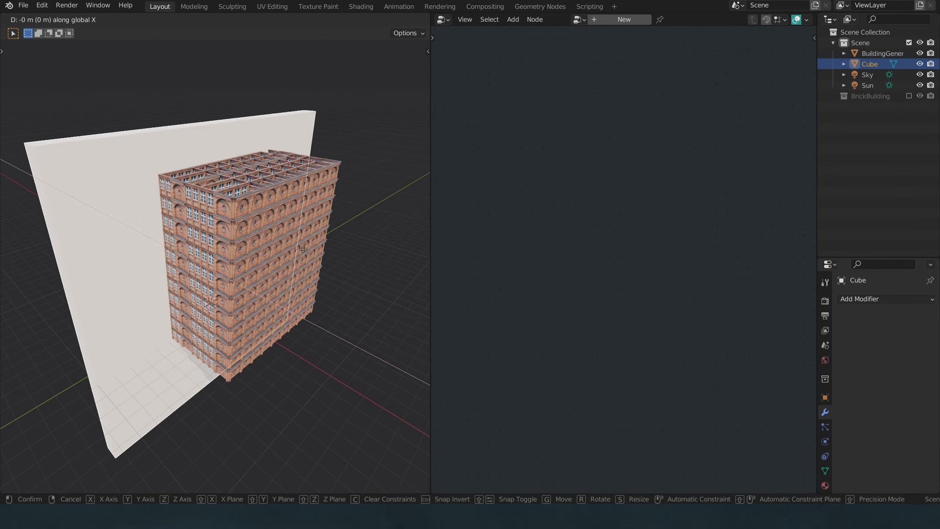
pyautogui.click(262, 237)
pyautogui.press('s')
pyautogui.press('z')
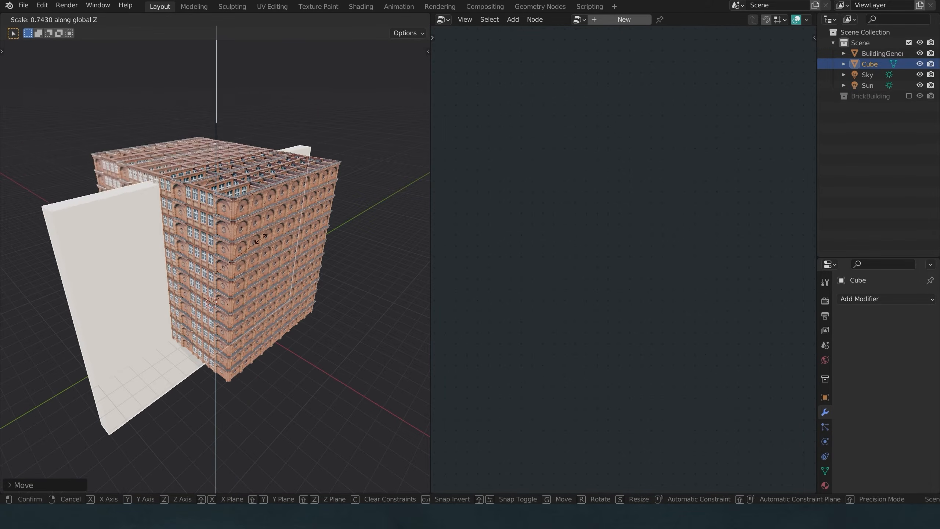
pyautogui.click(189, 263)
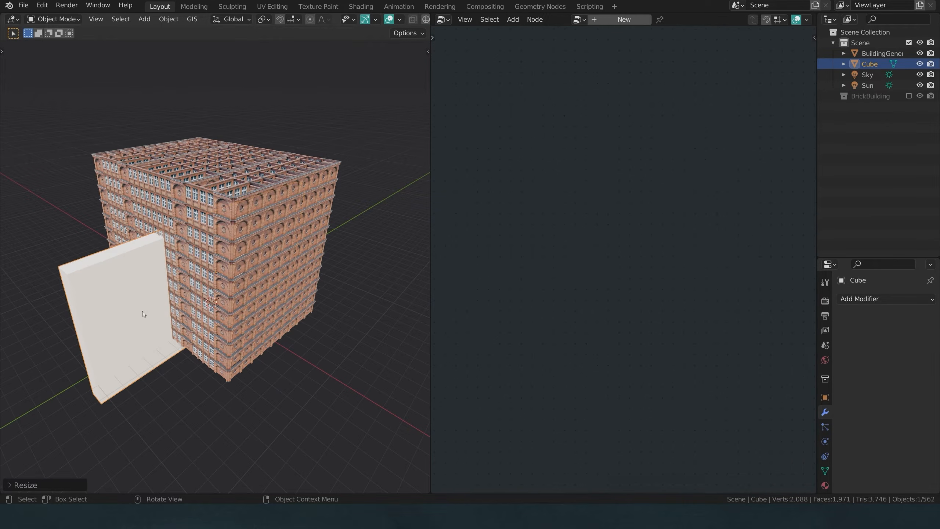
# Scale the slab down along Y to narrow it into a vertical pillar.
pyautogui.moveTo(296, 285); pyautogui.dragTo(287, 205, button='middle')
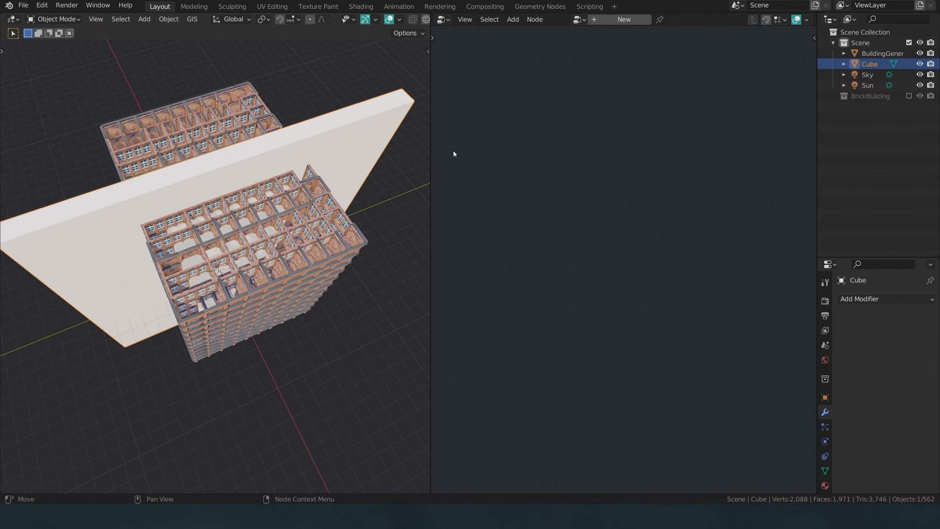
pyautogui.press('s')
pyautogui.press('y')
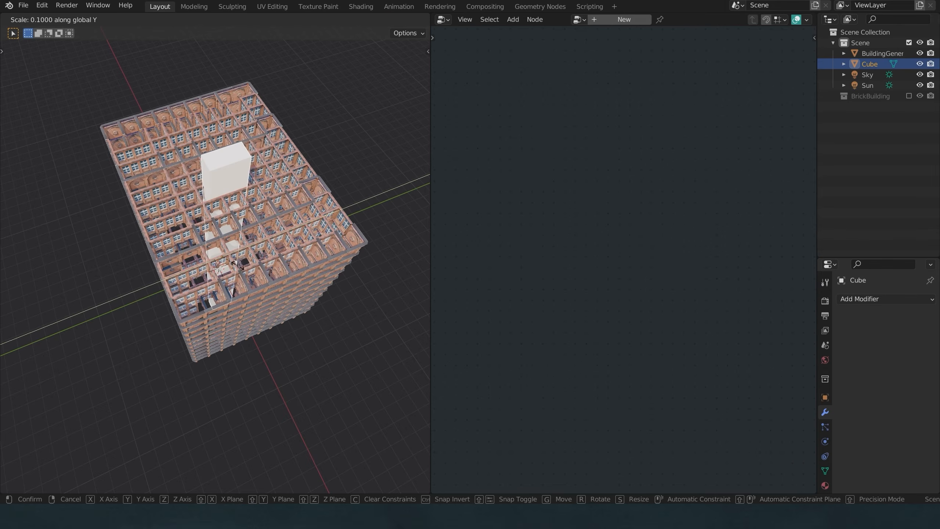
pyautogui.click(237, 265)
pyautogui.press('s')
pyautogui.press('y')
pyautogui.click(306, 211)
# Move the pillar along Y and X to the building's outer wall.
pyautogui.moveTo(306, 211)
pyautogui.mouseDown(button='middle')
pyautogui.moveTo(362, 152)
pyautogui.moveTo(313, 221)
pyautogui.mouseUp(button='middle')
pyautogui.press('g')
pyautogui.press('y')
pyautogui.click(330, 173)
pyautogui.press('g')
pyautogui.press('x')
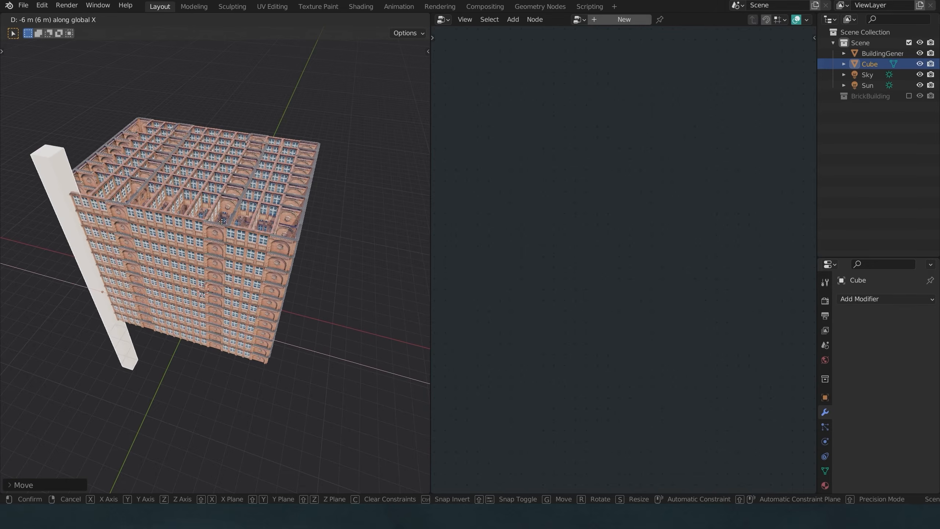
pyautogui.click(331, 274)
# Try scaling the pillar along Y and delete the cube from the scene.
pyautogui.moveTo(331, 274); pyautogui.dragTo(265, 288, button='middle')
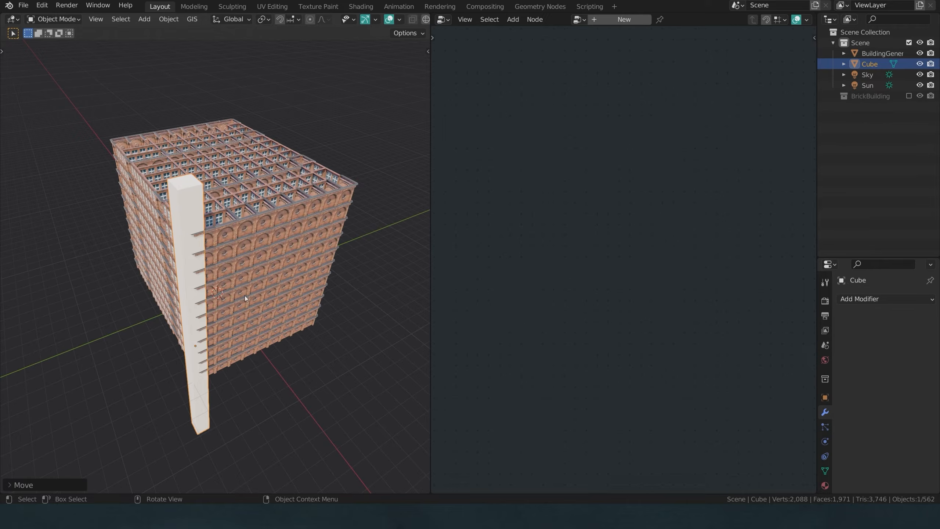
pyautogui.press('s')
pyautogui.press('y')
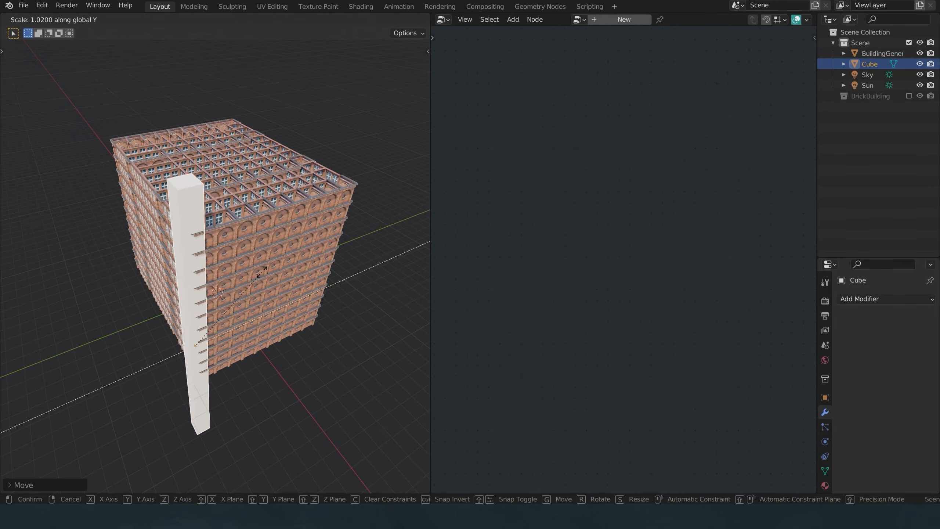
pyautogui.rightClick(290, 191)
pyautogui.press('x')
pyautogui.click(289, 188)
# Select the BuildingGenerator object to bring back its node tree, and clear the selection in the viewport.
pyautogui.click(283, 191)
pyautogui.click(562, 180)
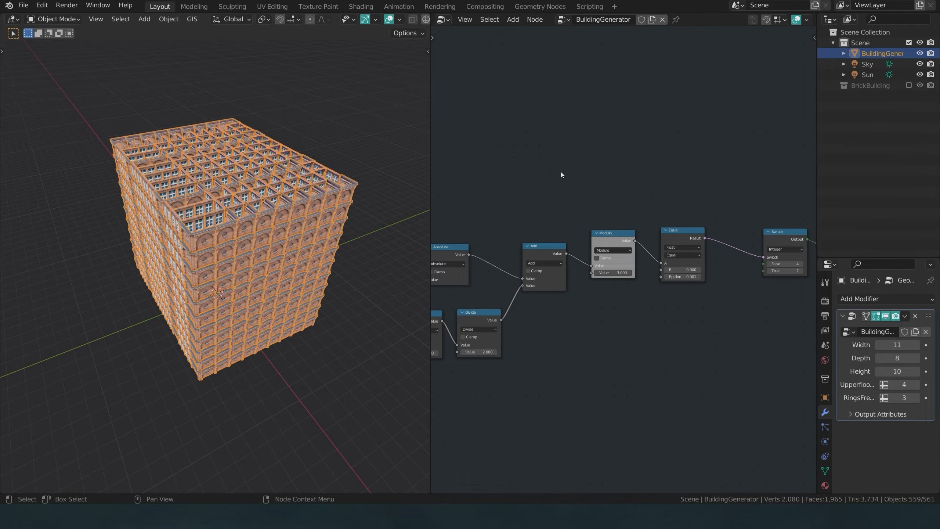
pyautogui.scroll(-2, 561, 172)
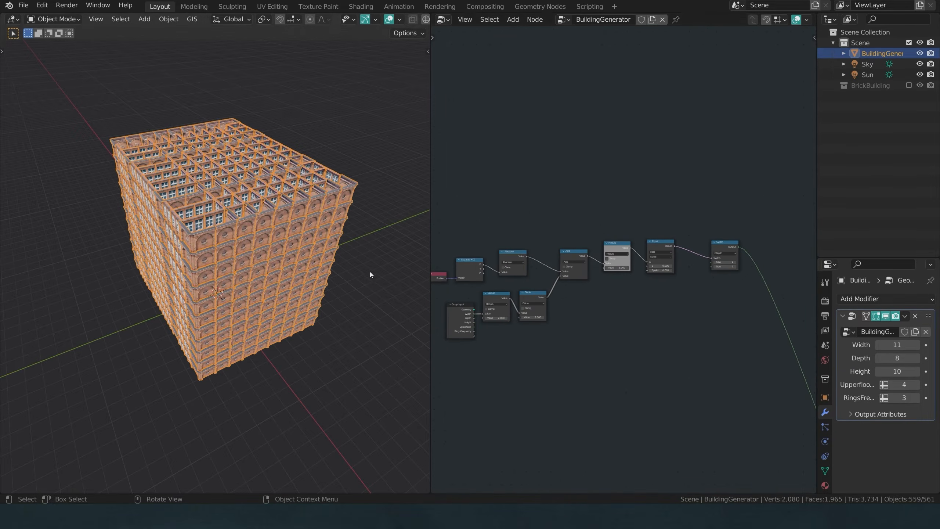
pyautogui.click(358, 283)
pyautogui.moveTo(459, 289); pyautogui.dragTo(598, 293, button='middle')
pyautogui.scroll(3, 599, 290)
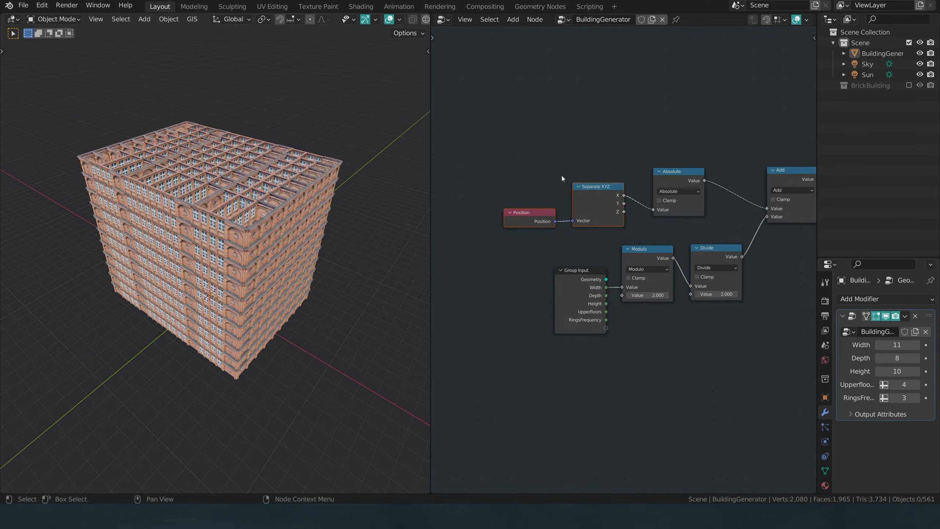
pyautogui.moveTo(527, 169); pyautogui.dragTo(603, 229)
pyautogui.moveTo(624, 198)
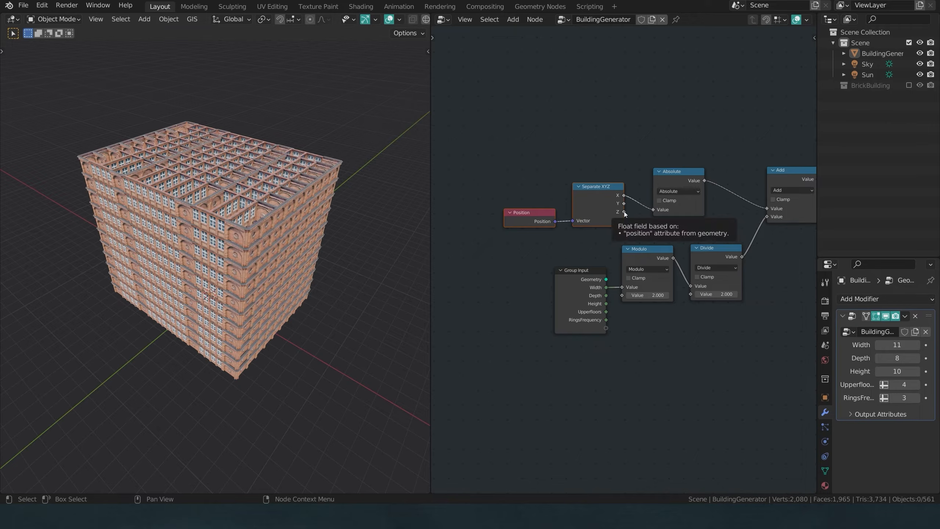
pyautogui.moveTo(623, 211); pyautogui.dragTo(634, 213)
pyautogui.press('Escape')
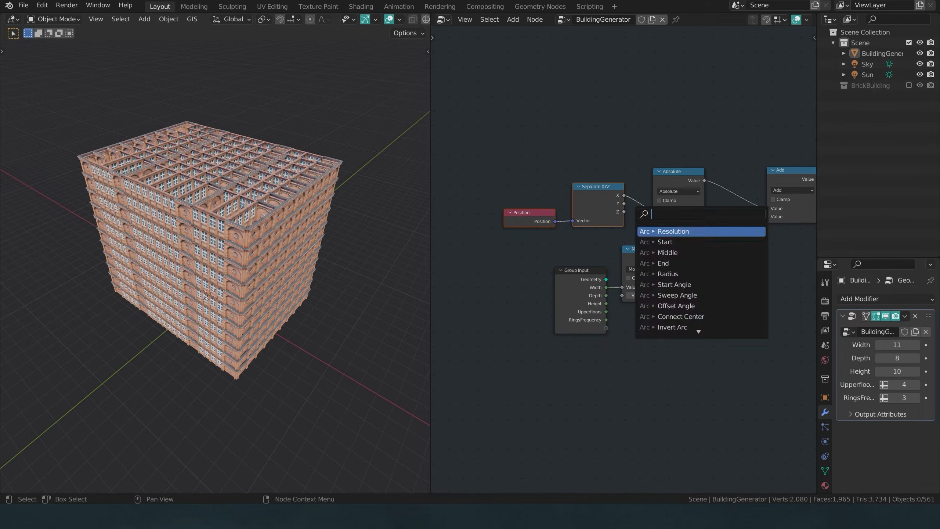
pyautogui.press('Escape')
# Examine the VGap node chain from Position and Separate XYZ through Add and Modulo to the Switch node.
pyautogui.scroll(-6, 661, 148)
pyautogui.moveTo(699, 156); pyautogui.dragTo(558, 159, button='middle')
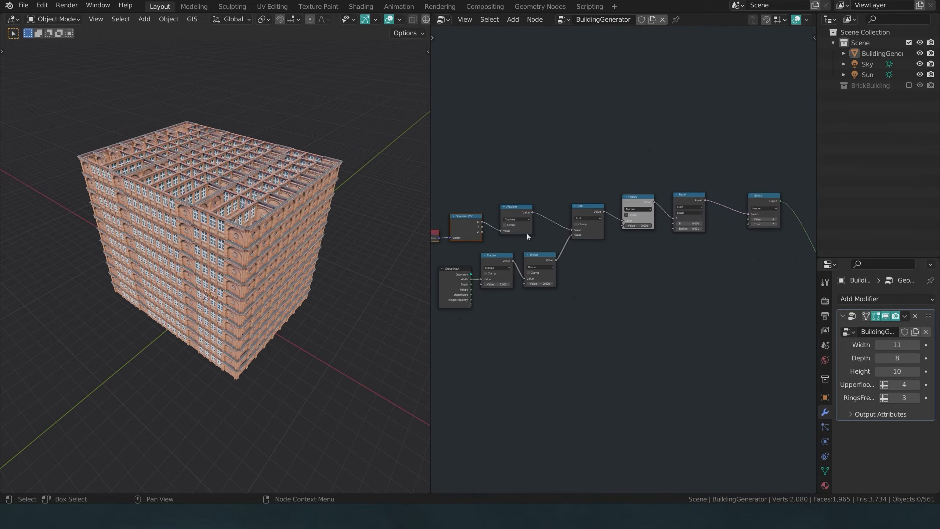
pyautogui.scroll(-4, 693, 228)
pyautogui.scroll(-1, 688, 228)
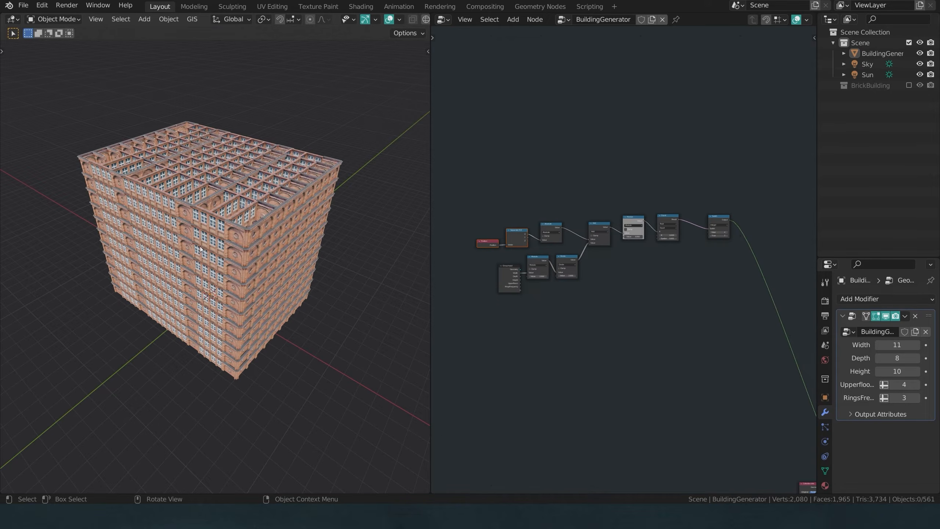
pyautogui.scroll(3, 542, 200)
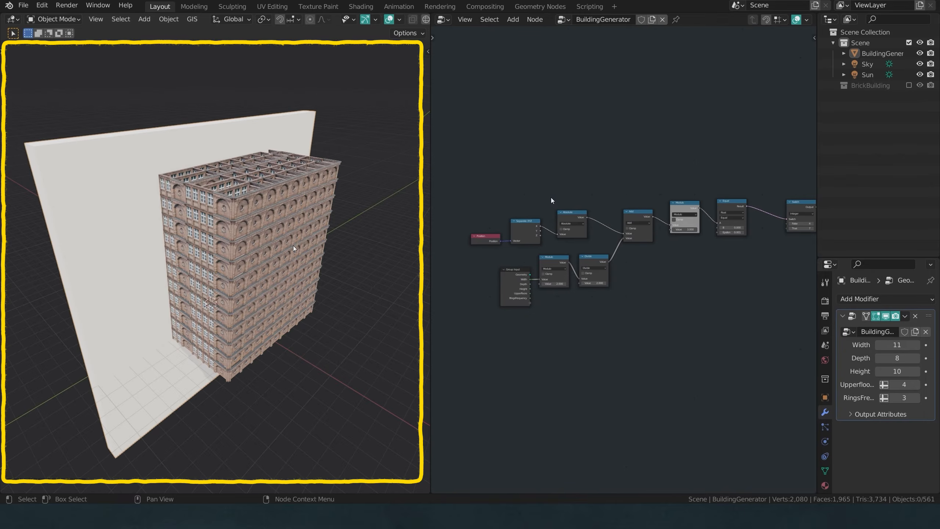
pyautogui.moveTo(549, 195); pyautogui.dragTo(616, 192, button='middle')
pyautogui.scroll(7, 615, 192)
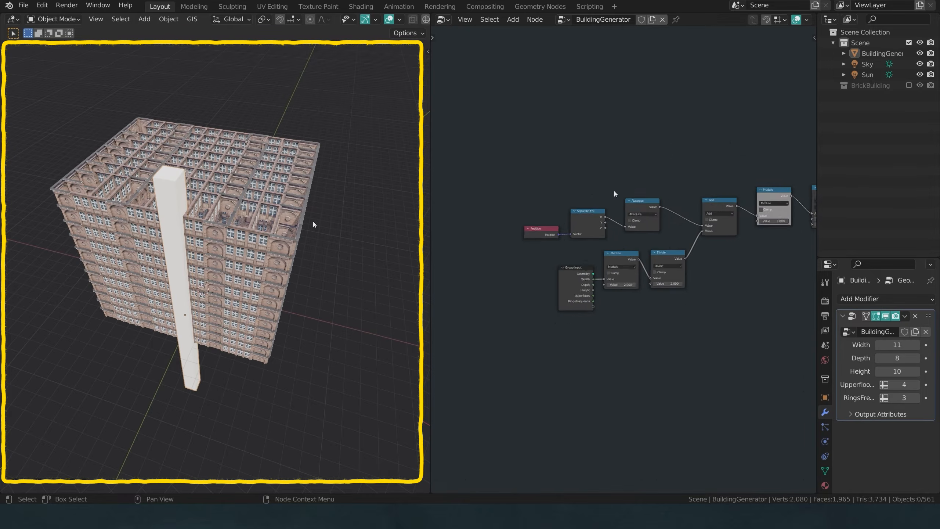
pyautogui.moveTo(596, 205)
pyautogui.mouseDown()
pyautogui.moveTo(629, 154)
pyautogui.moveTo(645, 164)
pyautogui.moveTo(607, 210)
pyautogui.mouseUp()
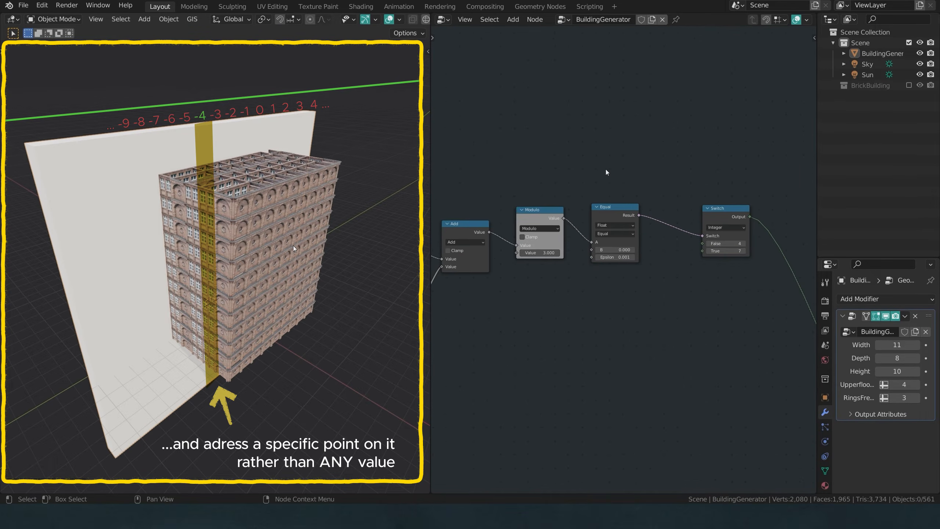
# Move the Equal and Switch nodes farther from the highlighted Modulo node to make room between them.
pyautogui.moveTo(605, 169); pyautogui.dragTo(735, 223)
pyautogui.moveTo(629, 209); pyautogui.dragTo(703, 199)
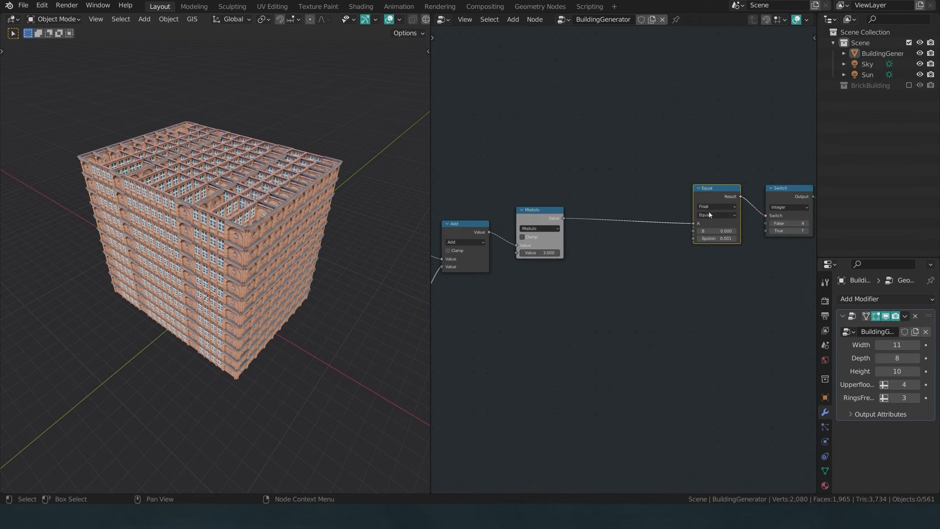
# Disconnect the Modulo link from the Equal node's A input and set the node's input type to Vector.
pyautogui.moveTo(693, 224); pyautogui.dragTo(616, 231)
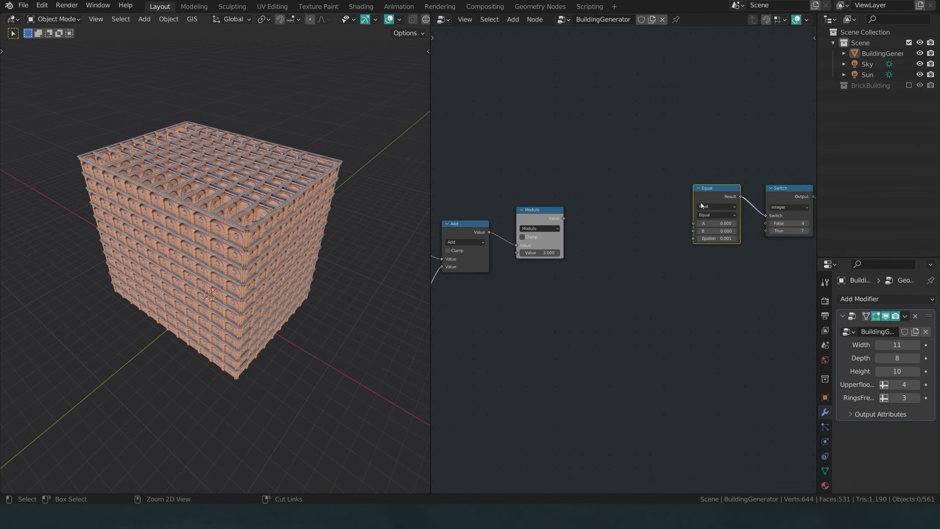
pyautogui.click(713, 206)
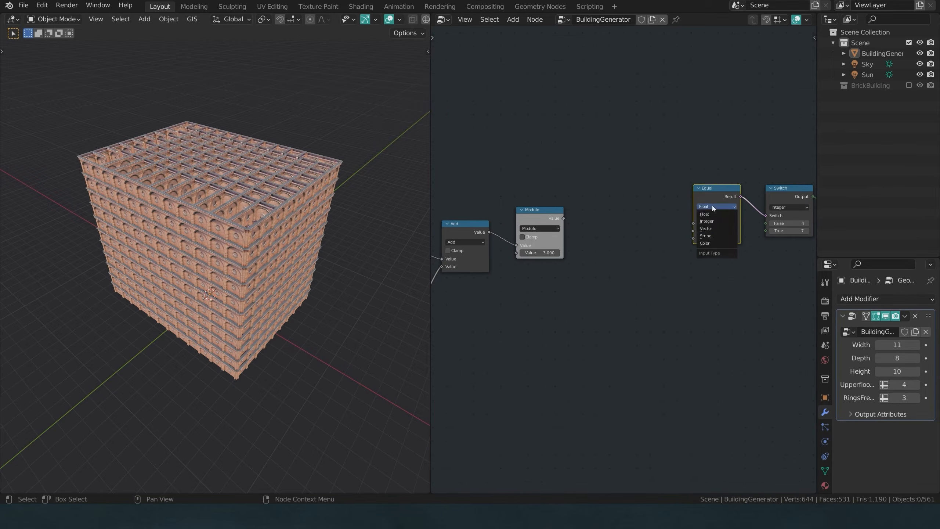
pyautogui.click(717, 227)
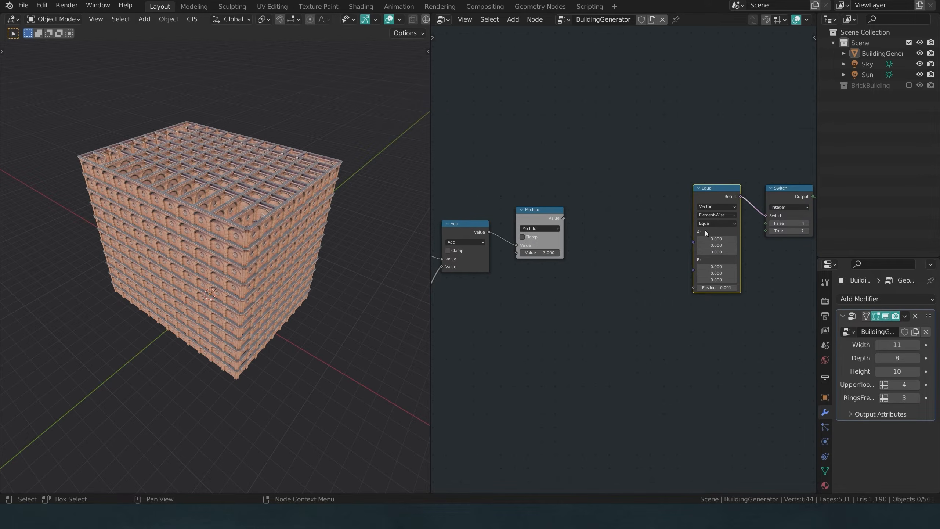
# Add a Combine XYZ node after Modulo, feeding the Modulo value into X and its Vector output into the Equal node's A.
pyautogui.moveTo(567, 220); pyautogui.dragTo(594, 345)
pyautogui.write('cob')
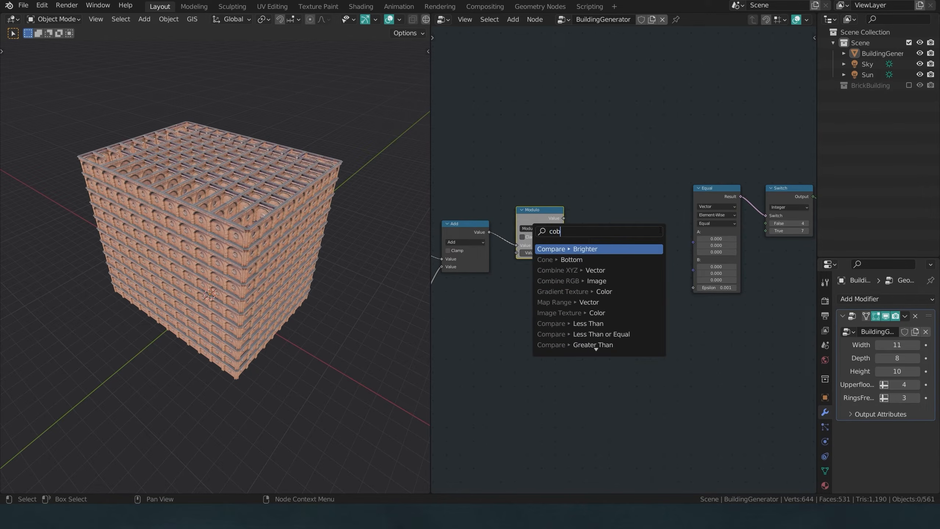
pyautogui.click(595, 270)
pyautogui.moveTo(562, 219); pyautogui.dragTo(612, 240)
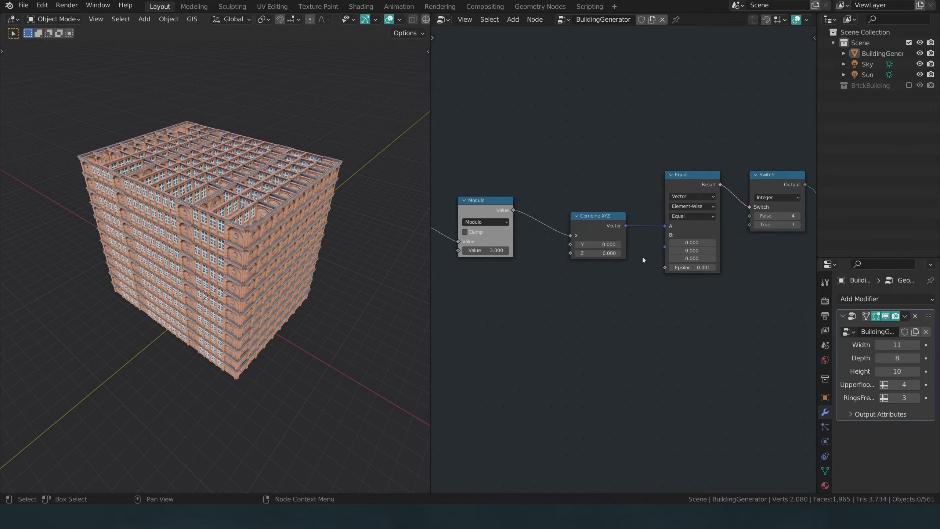
# Connect the Separate XYZ node's Y output to the Y input of the Combine XYZ node.
pyautogui.scroll(-8, 609, 255)
pyautogui.moveTo(519, 244); pyautogui.dragTo(696, 252, button='middle')
pyautogui.scroll(1, 594, 265)
pyautogui.scroll(2, 592, 262)
pyautogui.moveTo(592, 262); pyautogui.dragTo(552, 254, button='middle')
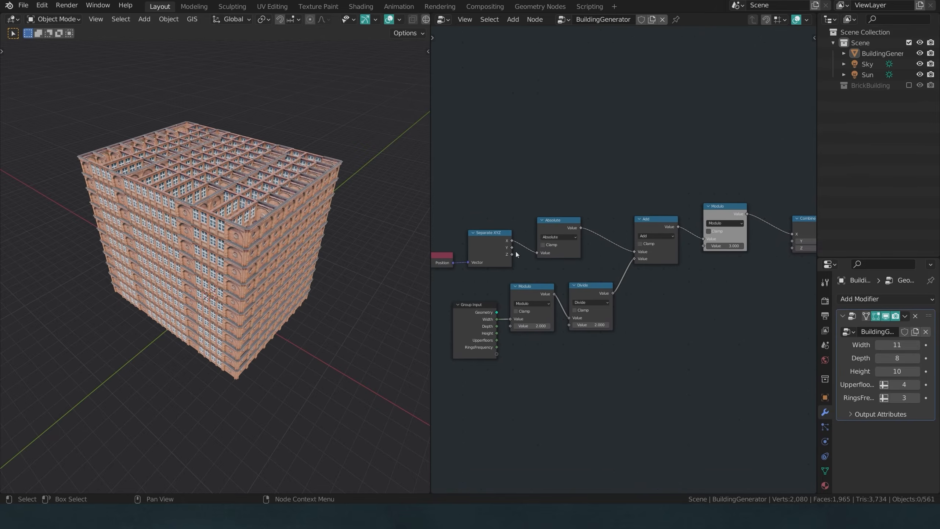
pyautogui.moveTo(513, 250); pyautogui.dragTo(720, 249)
pyautogui.moveTo(620, 248); pyautogui.dragTo(601, 241)
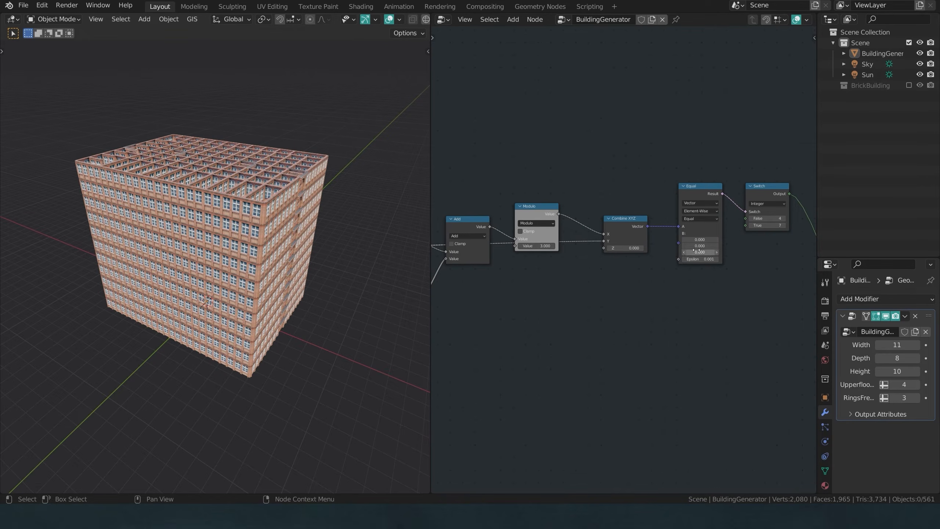
# Try -4 as the Y component of the Equal node's B vector and inspect the building's sides.
pyautogui.click(709, 245)
pyautogui.click(308, 332)
pyautogui.moveTo(301, 315); pyautogui.dragTo(240, 350, button='middle')
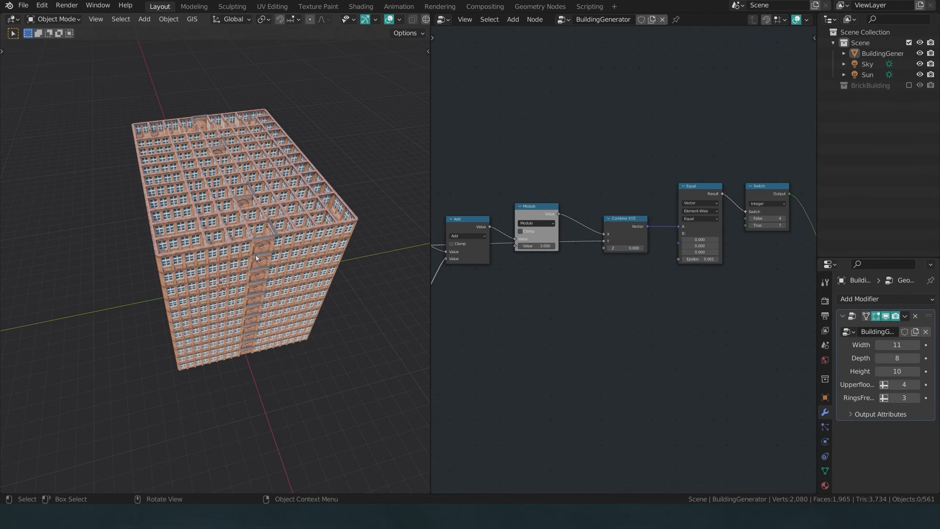
pyautogui.moveTo(269, 258); pyautogui.dragTo(410, 264, button='middle')
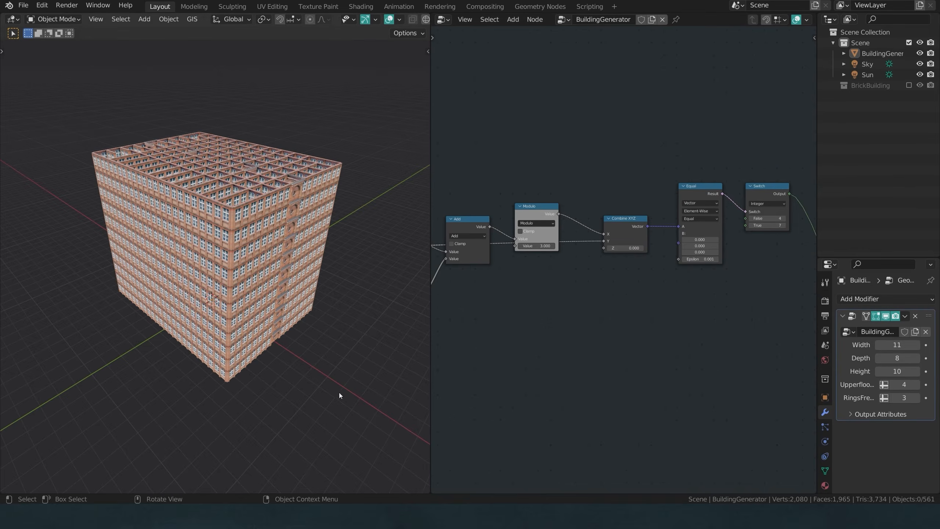
pyautogui.scroll(5, 289, 342)
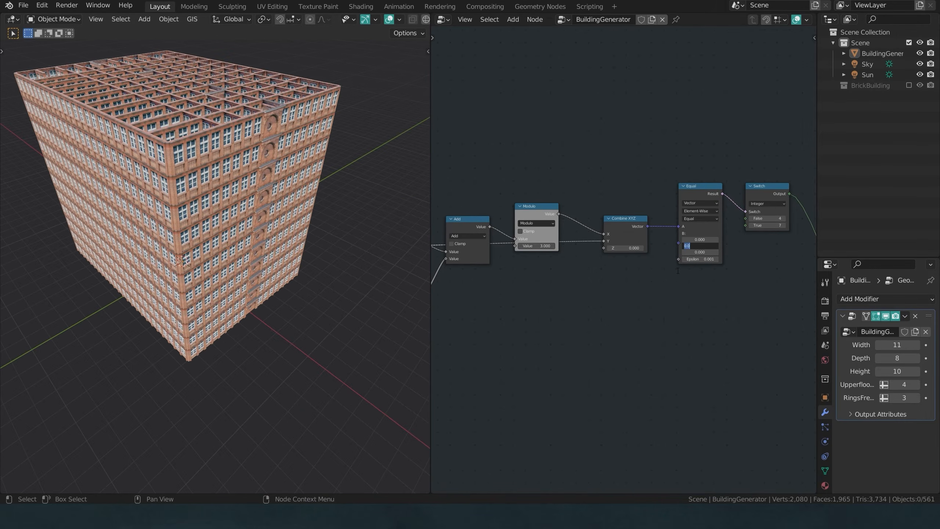
pyautogui.write('4')
pyautogui.press('Return')
pyautogui.moveTo(278, 275); pyautogui.dragTo(306, 275, button='middle')
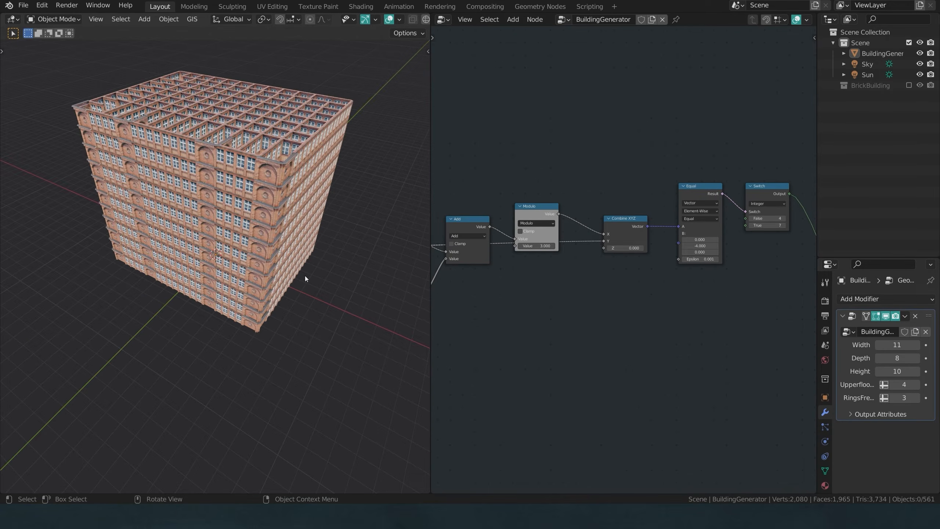
pyautogui.moveTo(314, 204); pyautogui.dragTo(222, 232, button='middle')
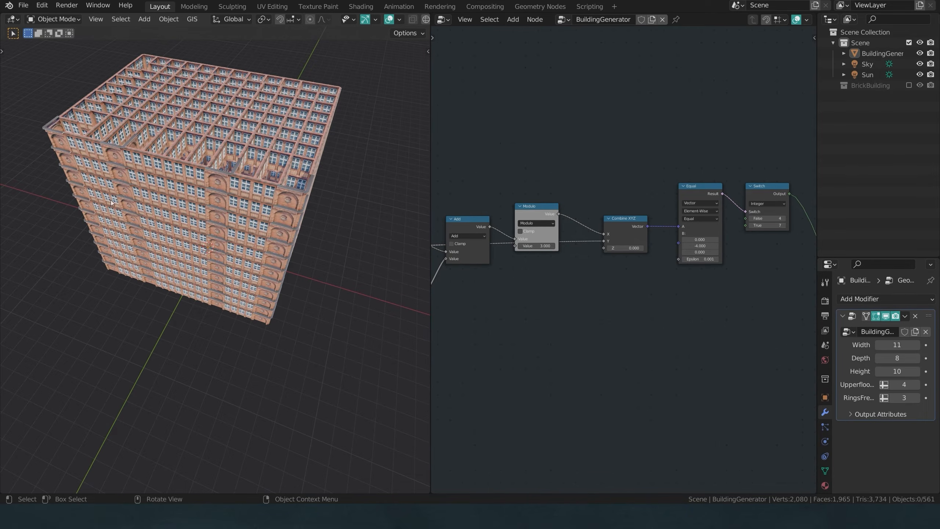
pyautogui.moveTo(201, 287); pyautogui.dragTo(146, 282, button='middle')
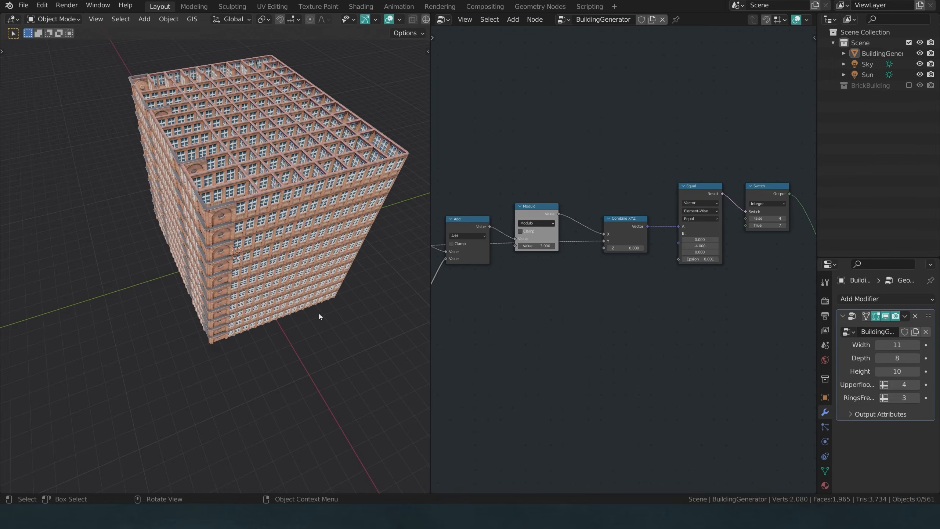
pyautogui.scroll(-3, 318, 369)
pyautogui.moveTo(318, 368); pyautogui.dragTo(258, 345, button='middle')
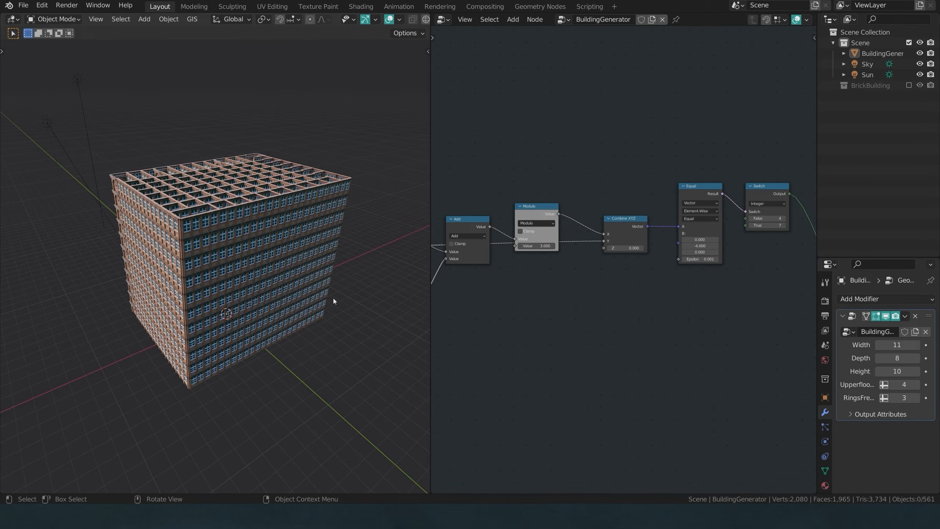
# Set the Y component of the Equal node's B vector to 4 and check the opposite facade.
pyautogui.click(702, 246)
pyautogui.write('4')
pyautogui.press('Return')
pyautogui.moveTo(311, 300); pyautogui.dragTo(313, 363, button='middle')
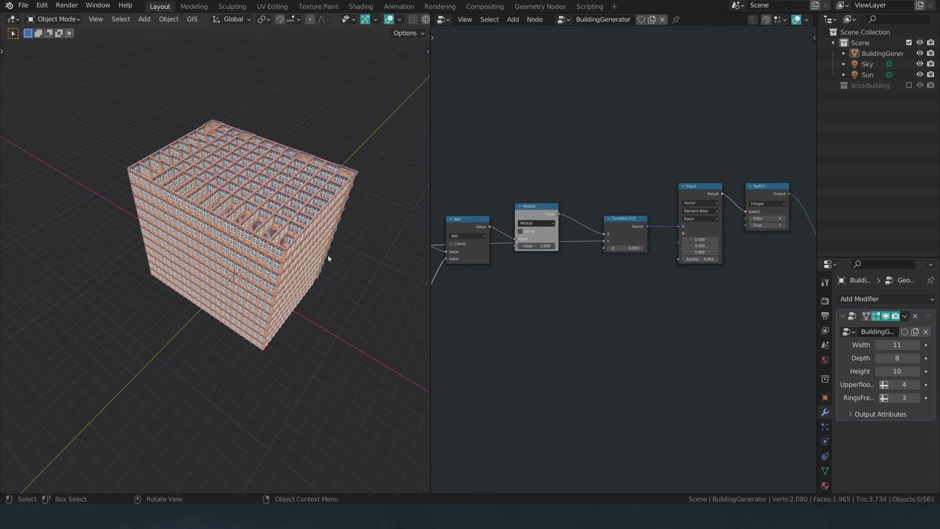
# Duplicate the Absolute node and insert the copy into the Y link leaving Separate XYZ.
pyautogui.moveTo(515, 253); pyautogui.dragTo(735, 179, button='middle')
pyautogui.scroll(1, 664, 166)
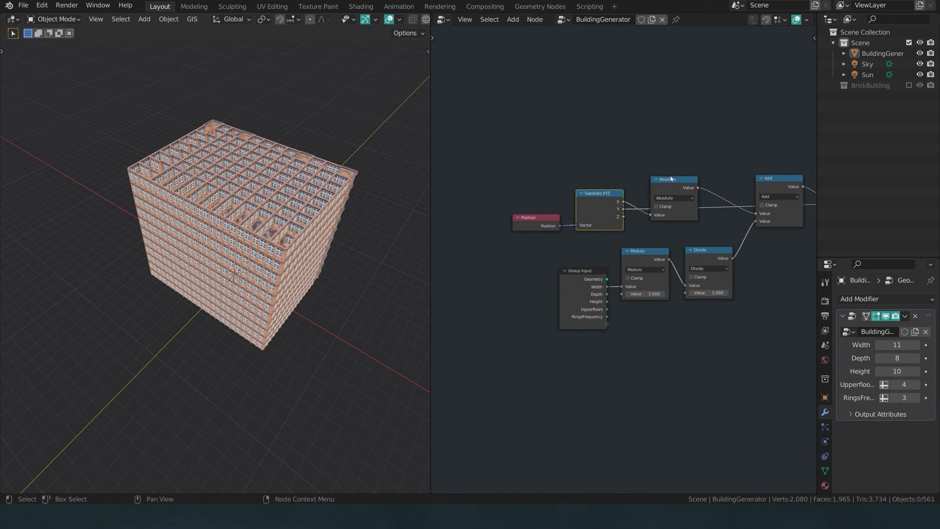
pyautogui.moveTo(671, 179); pyautogui.dragTo(675, 142)
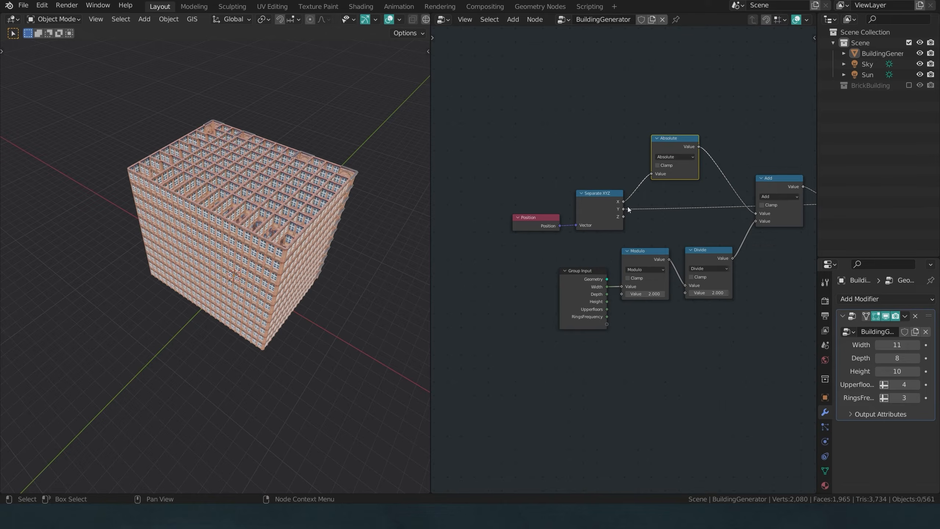
pyautogui.hotkey('shift', 'd')
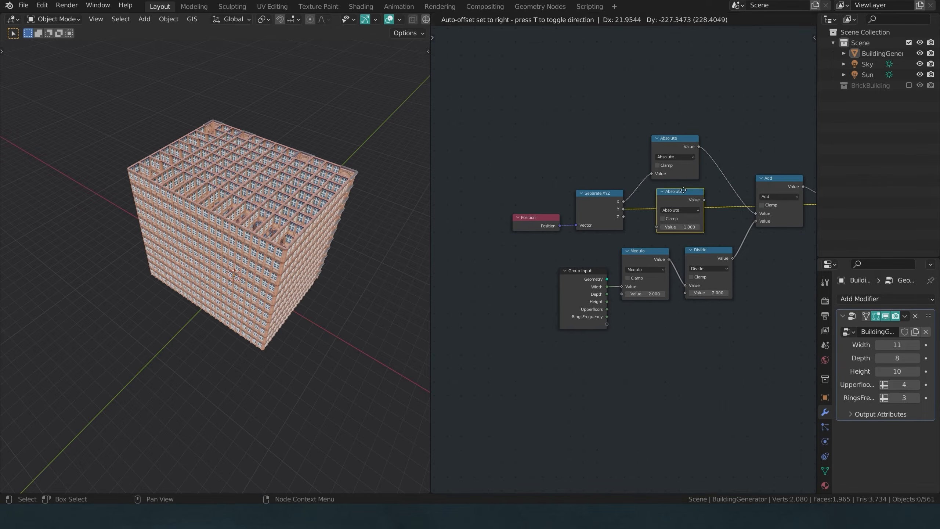
pyautogui.click(673, 189)
pyautogui.moveTo(363, 283)
pyautogui.mouseDown(button='middle')
pyautogui.moveTo(299, 285)
pyautogui.moveTo(355, 282)
pyautogui.mouseUp(button='middle')
# Duplicate the Combine XYZ node, set the copy's Y to 4, and link its Vector to the Equal node's B input.
pyautogui.scroll(-2, 532, 262)
pyautogui.moveTo(532, 262); pyautogui.dragTo(737, 297, button='middle')
pyautogui.scroll(3, 617, 246)
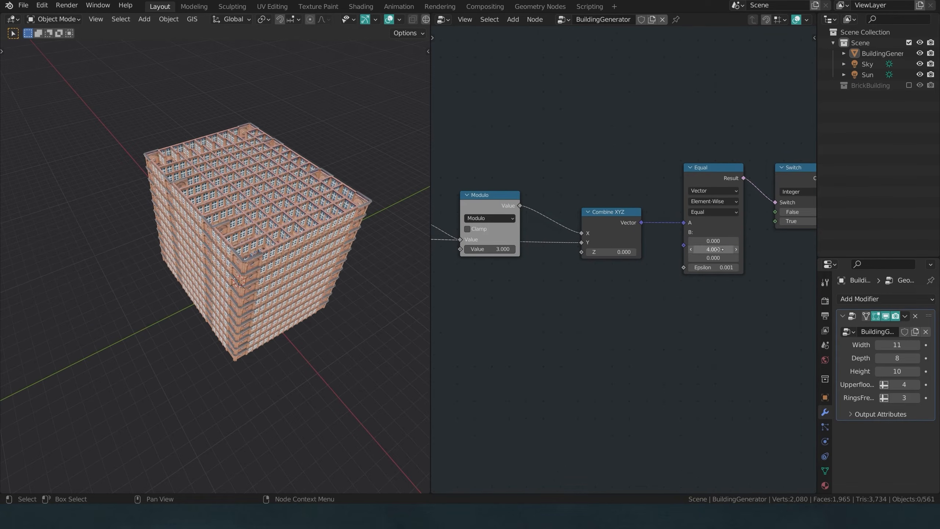
pyautogui.moveTo(197, 282); pyautogui.dragTo(218, 255, button='middle')
pyautogui.click(609, 219)
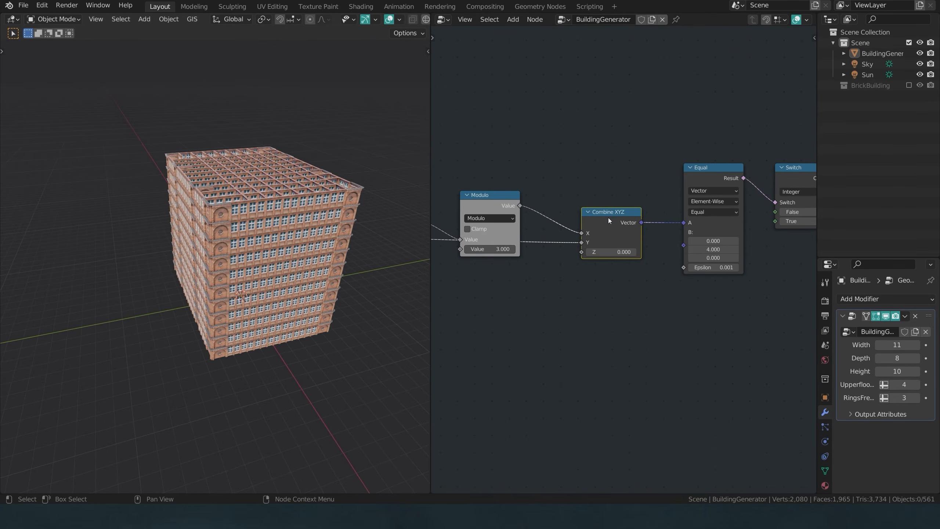
pyautogui.hotkey('shift', 'd')
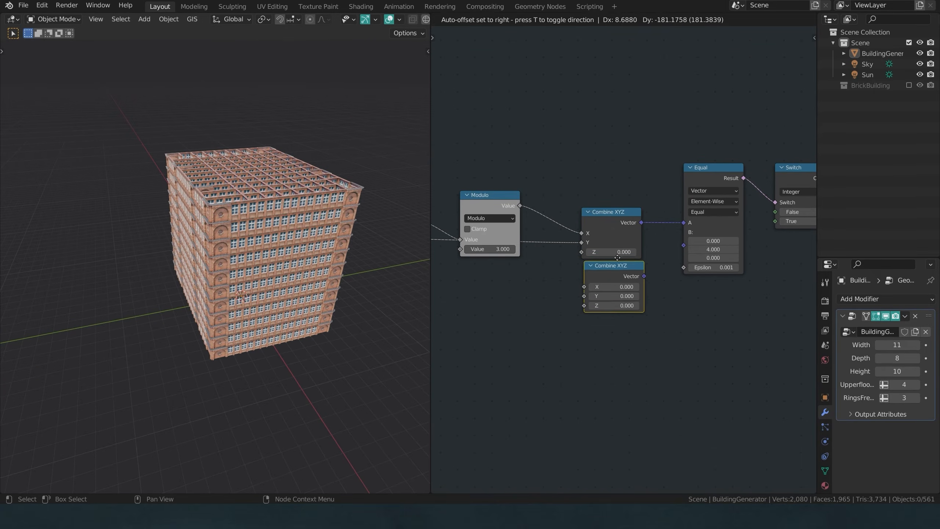
pyautogui.click(617, 259)
pyautogui.click(622, 298)
pyautogui.write('4')
pyautogui.press('Return')
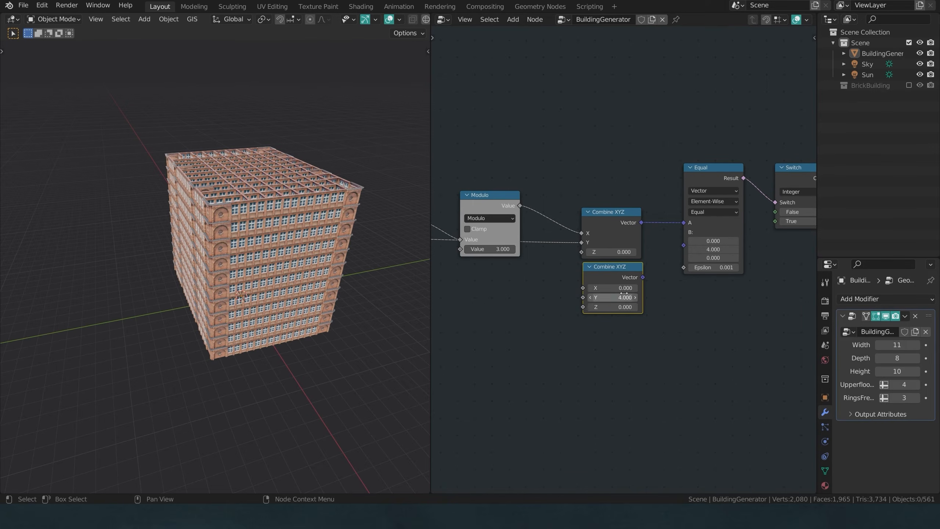
pyautogui.moveTo(643, 277); pyautogui.dragTo(684, 233)
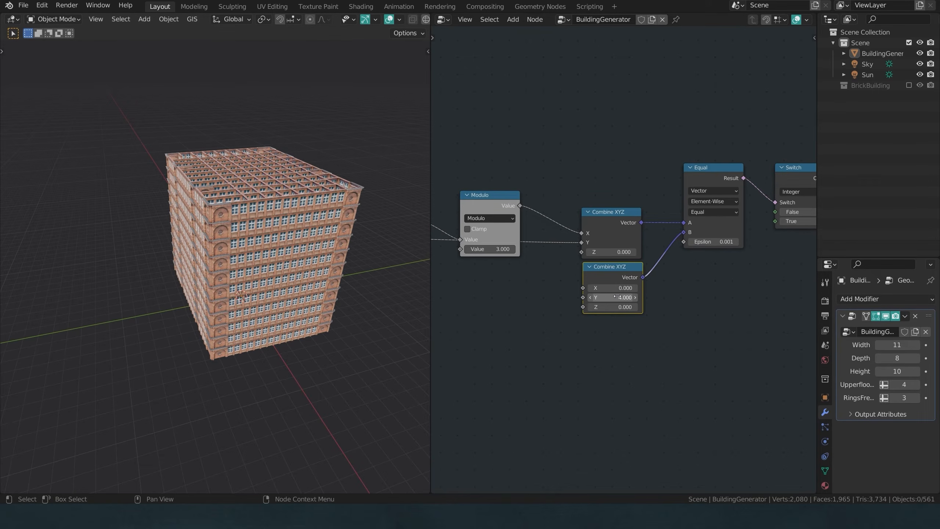
# Test the facade placement by raising the building's Depth to 14 and returning it to 8.
pyautogui.click(915, 359)
pyautogui.click(916, 358)
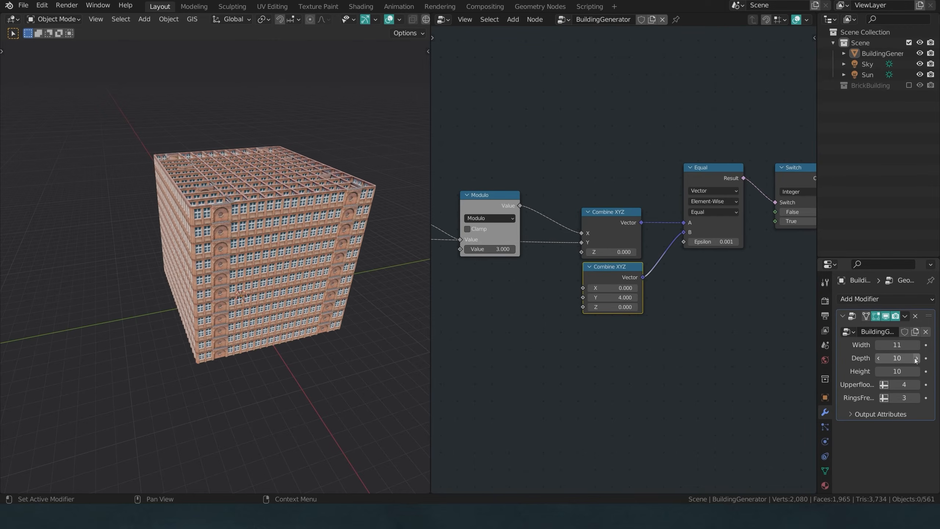
pyautogui.click(916, 358)
pyautogui.click(915, 358)
pyautogui.click(916, 358)
pyautogui.click(916, 358)
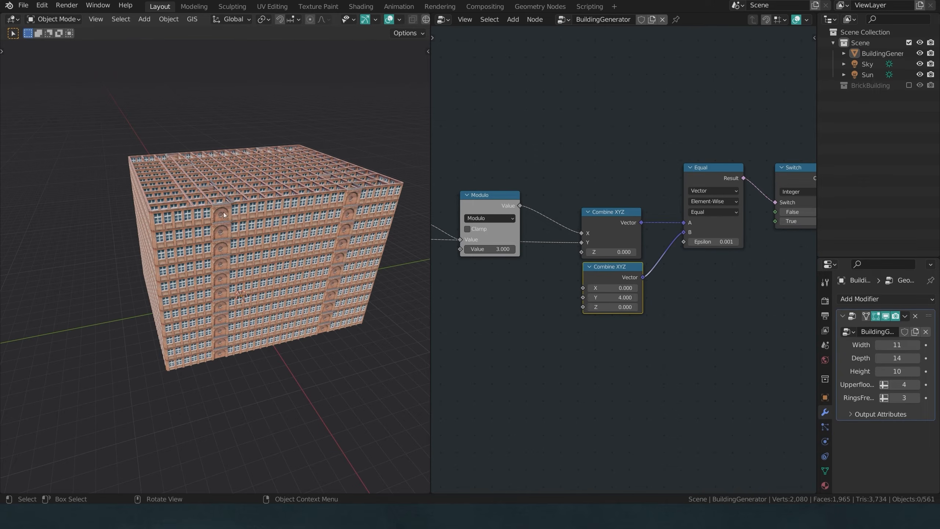
pyautogui.scroll(-1, 573, 344)
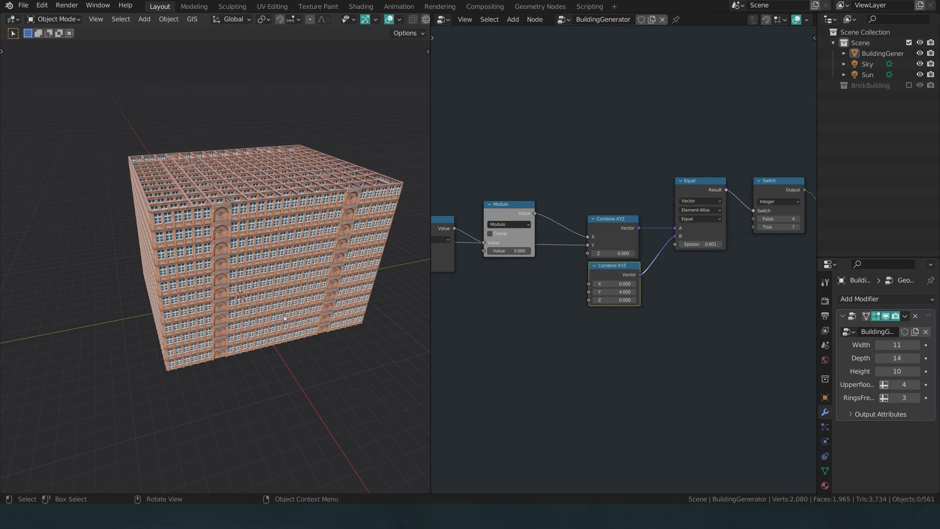
pyautogui.moveTo(879, 358); pyautogui.dragTo(852, 359)
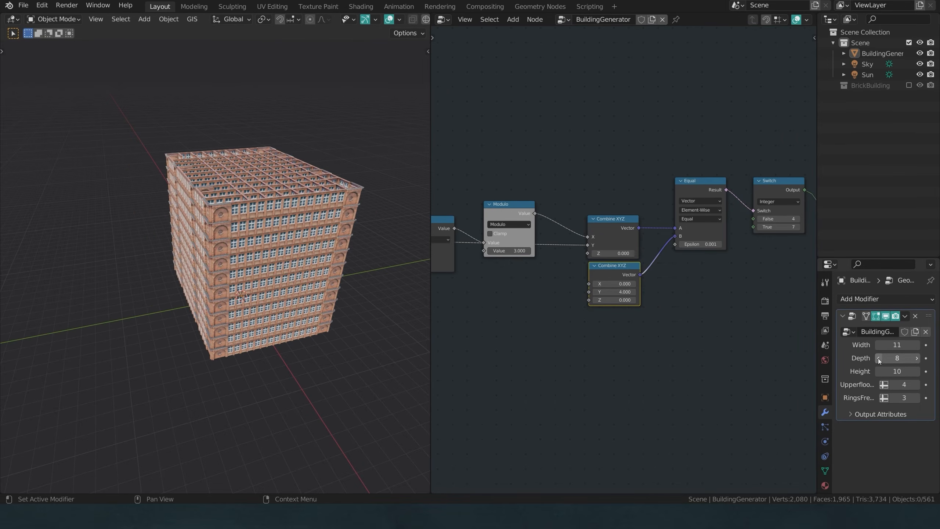
pyautogui.moveTo(267, 343); pyautogui.dragTo(265, 345, button='middle')
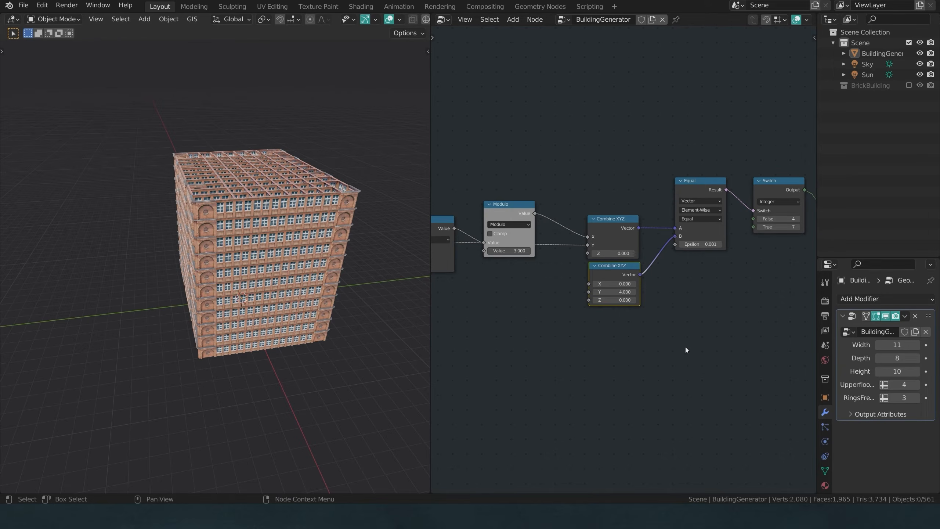
# Route the Group Input's Depth through a duplicate of the Divide node into the lower Combine XYZ node's Y input.
pyautogui.scroll(-4, 629, 304)
pyautogui.moveTo(581, 342); pyautogui.dragTo(697, 314, button='middle')
pyautogui.moveTo(577, 314); pyautogui.dragTo(715, 285, button='middle')
pyautogui.scroll(6, 703, 274)
pyautogui.click(675, 227)
pyautogui.hotkey('shift', 'd')
pyautogui.click(670, 307)
pyautogui.moveTo(551, 282); pyautogui.dragTo(645, 351)
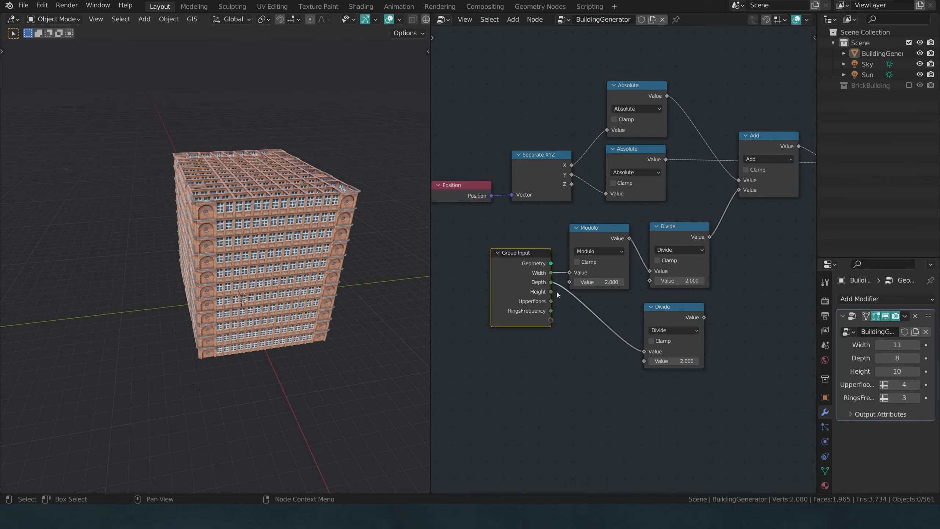
pyautogui.moveTo(708, 298); pyautogui.dragTo(513, 348, button='middle')
pyautogui.moveTo(502, 348); pyautogui.dragTo(735, 261)
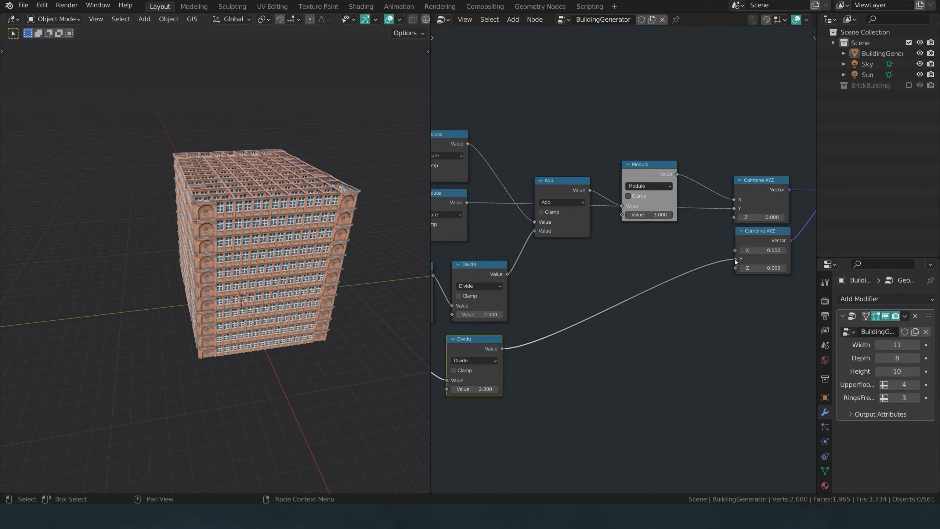
# Raise the building's Depth to 17 and inspect whether the facade elements follow the outer walls.
pyautogui.click(918, 358)
pyautogui.click(918, 358)
pyautogui.click(918, 358)
pyautogui.click(918, 357)
pyautogui.click(917, 358)
pyautogui.click(918, 358)
pyautogui.click(918, 358)
pyautogui.click(918, 358)
pyautogui.click(918, 358)
pyautogui.moveTo(192, 346); pyautogui.dragTo(278, 361, button='middle')
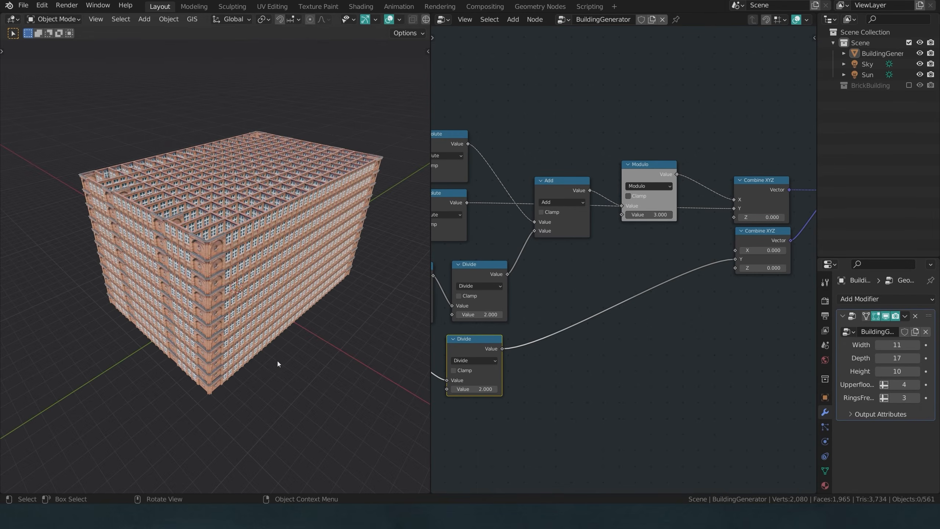
# Lower the building's Depth to 5, and raise it to 6.
pyautogui.click(877, 359)
pyautogui.click(877, 359)
pyautogui.click(877, 358)
pyautogui.click(877, 359)
pyautogui.click(878, 358)
pyautogui.click(877, 358)
pyautogui.click(878, 358)
pyautogui.click(877, 359)
pyautogui.click(877, 358)
pyautogui.click(877, 358)
pyautogui.click(877, 359)
pyautogui.click(878, 359)
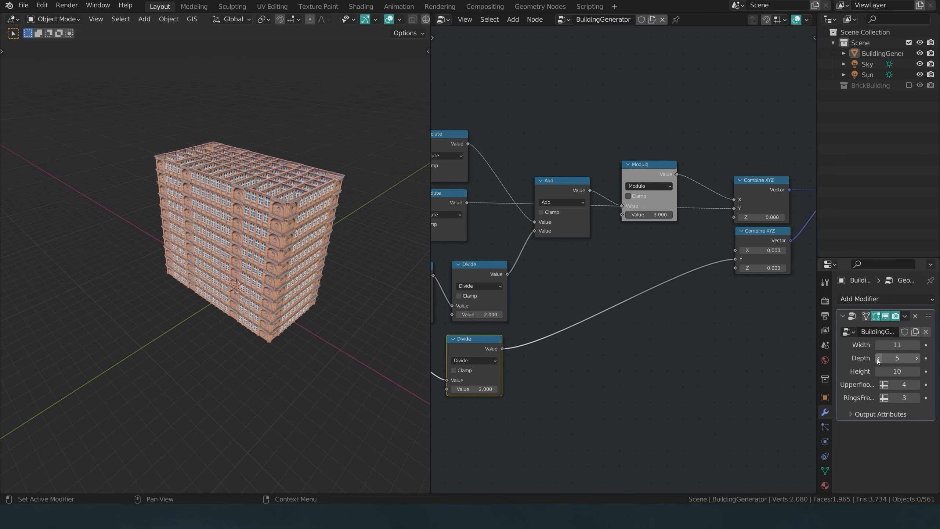
pyautogui.click(918, 358)
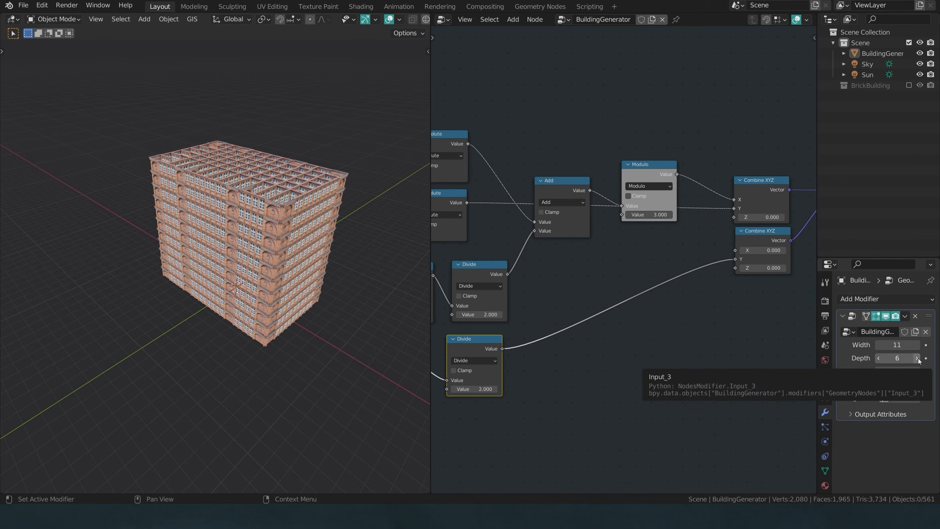
# Set the building's Width to 14 and inspect the facades from above.
pyautogui.click(917, 345)
pyautogui.click(918, 346)
pyautogui.click(917, 345)
pyautogui.scroll(-3, 593, 259)
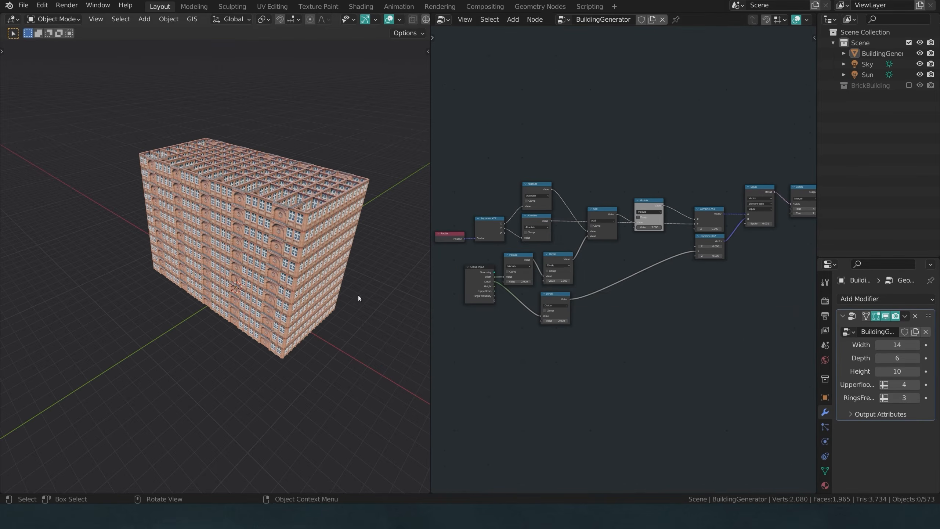
pyautogui.moveTo(349, 311); pyautogui.dragTo(276, 242, button='middle')
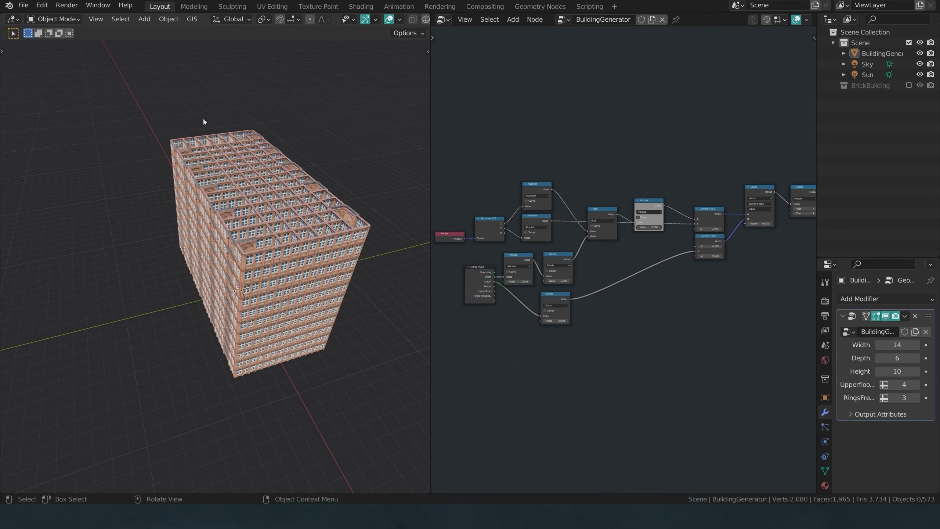
# Move the Group Input and Position nodes farther away from the comparison chain to make room.
pyautogui.moveTo(484, 299); pyautogui.dragTo(555, 301, button='middle')
pyautogui.moveTo(556, 301); pyautogui.dragTo(472, 299)
pyautogui.moveTo(524, 239); pyautogui.dragTo(475, 241)
pyautogui.click(484, 207)
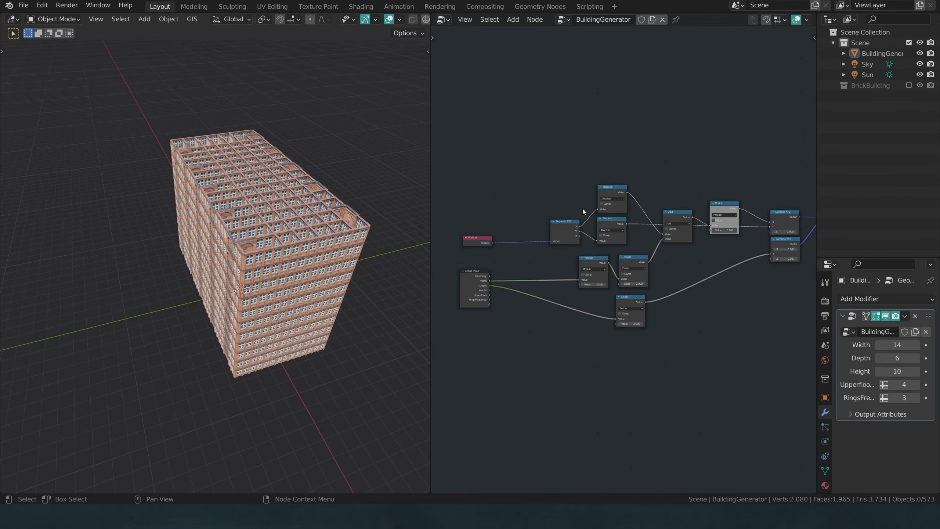
# Duplicate the comparison chain from Separate XYZ to Equal with its incoming links below the original, and lower the Group Input and Position nodes.
pyautogui.scroll(-3, 582, 209)
pyautogui.press('b')
pyautogui.moveTo(522, 155); pyautogui.dragTo(761, 345)
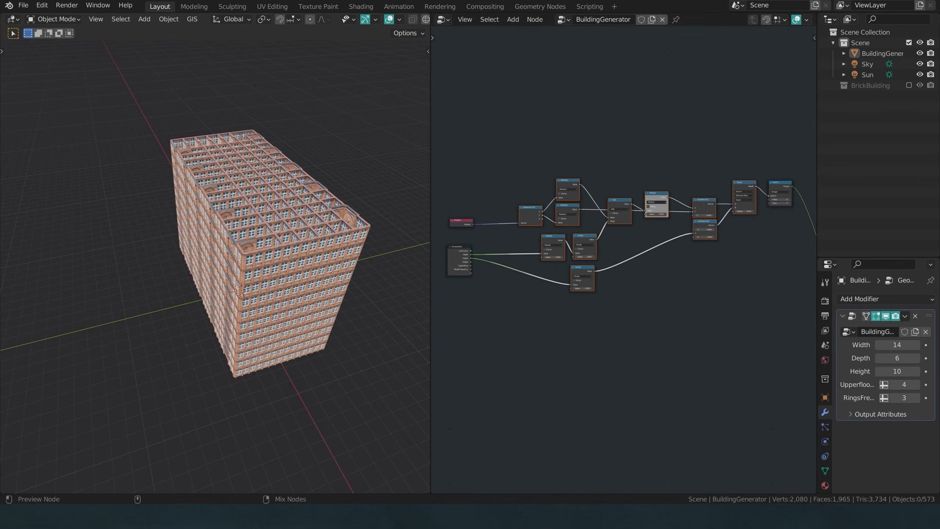
pyautogui.hotkey('shift', 'd')
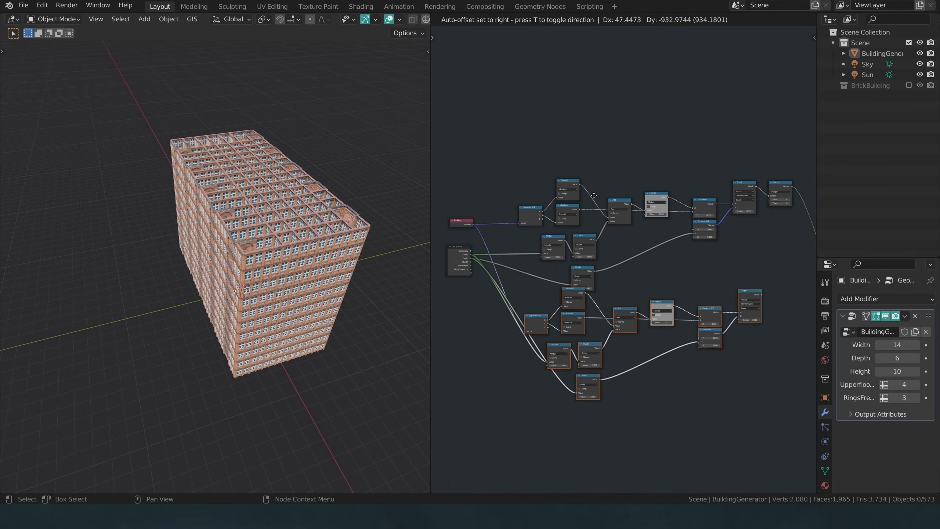
pyautogui.click(596, 207)
pyautogui.moveTo(457, 262); pyautogui.dragTo(444, 362)
pyautogui.moveTo(501, 224); pyautogui.dragTo(449, 297)
# Move the Switch node down between the two chains and feed the duplicated Equal result into its Switch input.
pyautogui.moveTo(799, 236); pyautogui.dragTo(634, 247, button='middle')
pyautogui.scroll(2, 634, 247)
pyautogui.scroll(2, 634, 248)
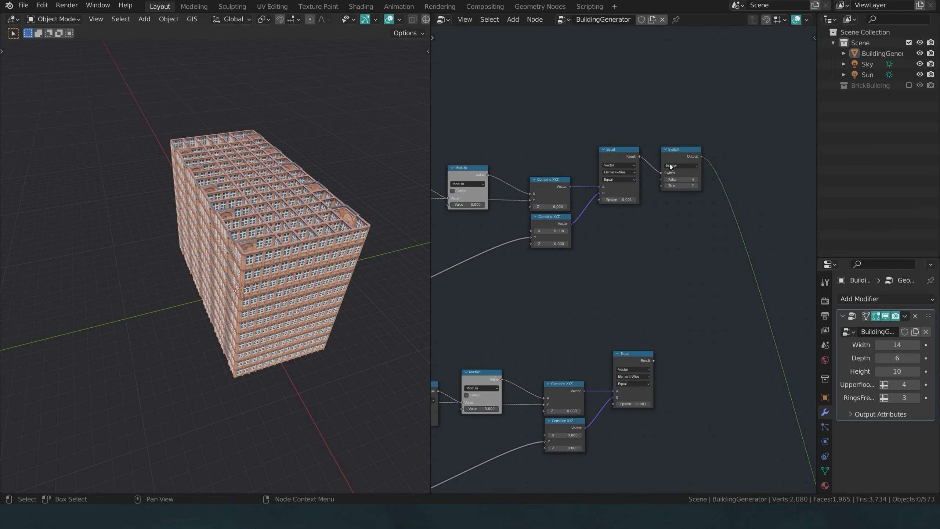
pyautogui.moveTo(687, 152); pyautogui.dragTo(713, 303)
pyautogui.scroll(1, 656, 387)
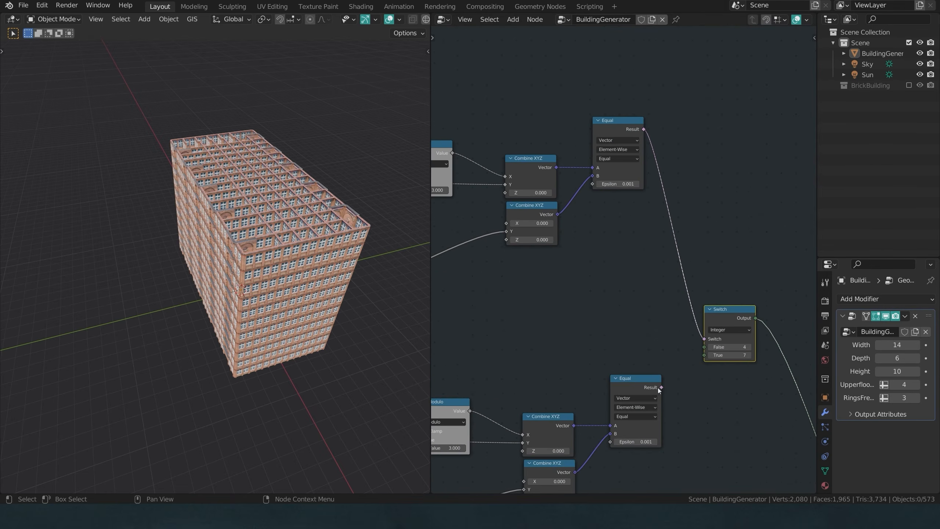
pyautogui.moveTo(662, 388); pyautogui.dragTo(705, 339)
# Swap the X and Y outputs of the duplicated Separate XYZ node so each feeds the other Absolute node.
pyautogui.scroll(-3, 481, 374)
pyautogui.moveTo(481, 374); pyautogui.dragTo(594, 237, button='middle')
pyautogui.moveTo(463, 252); pyautogui.dragTo(629, 248, button='middle')
pyautogui.scroll(8, 628, 248)
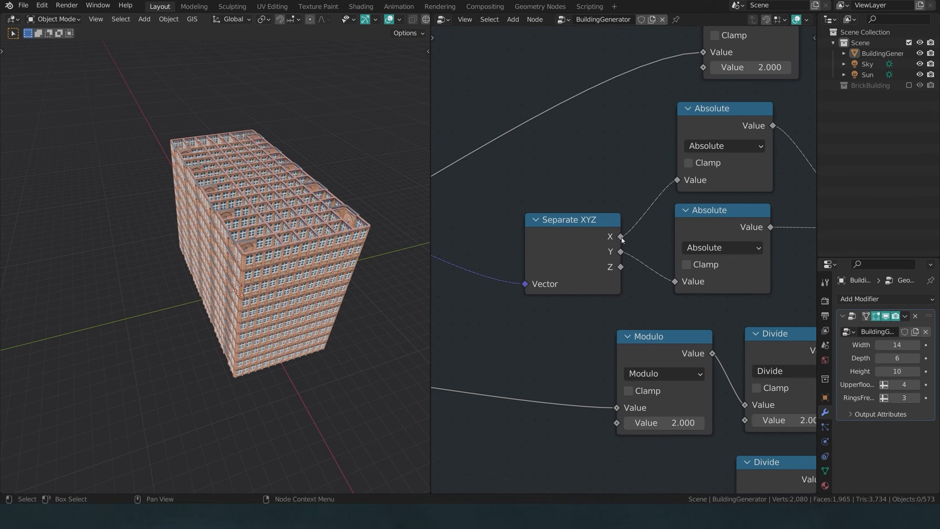
pyautogui.keyDown('ctrl'); pyautogui.moveTo(620, 238); pyautogui.dragTo(623, 269); pyautogui.keyUp('ctrl')
pyautogui.moveTo(621, 239); pyautogui.dragTo(621, 253)
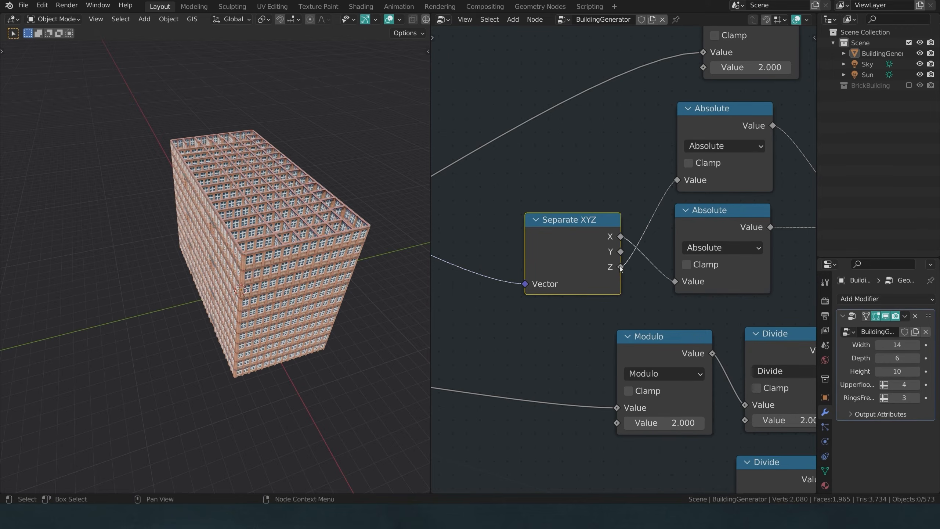
# Add reroute points on the Width and Depth links running into the duplicated chain, and place them near its Modulo node.
pyautogui.scroll(-4, 622, 253)
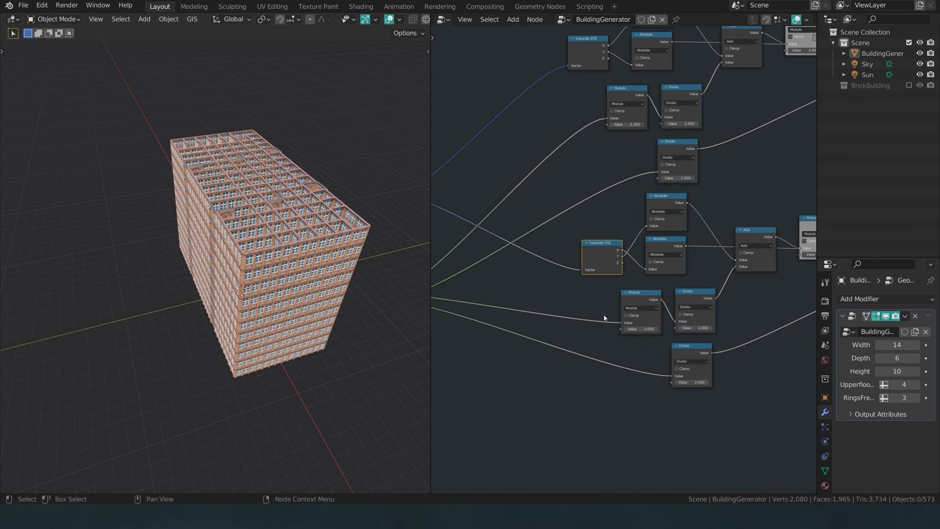
pyautogui.scroll(2, 604, 314)
pyautogui.scroll(1, 590, 314)
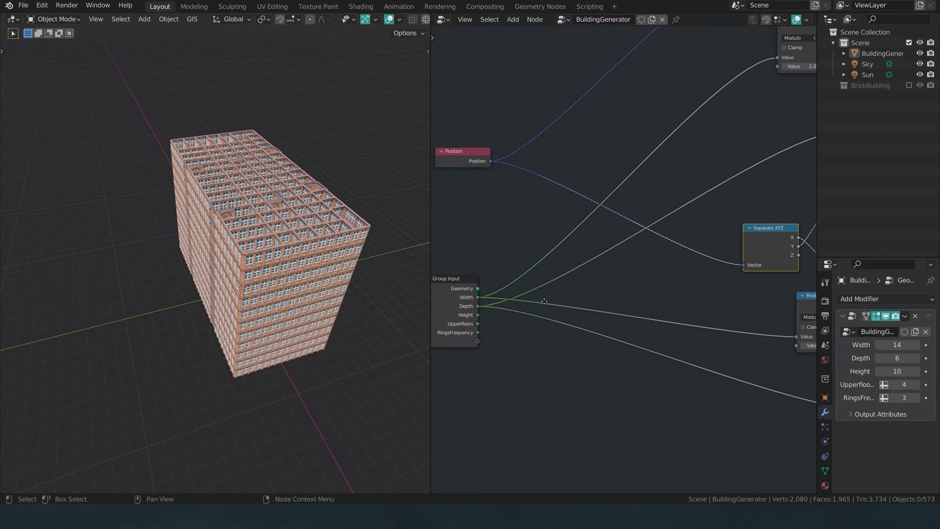
pyautogui.moveTo(591, 314); pyautogui.dragTo(596, 272, button='middle')
pyautogui.keyDown('shift'); pyautogui.moveTo(596, 272); pyautogui.dragTo(597, 301, button='right'); pyautogui.keyUp('shift')
pyautogui.moveTo(611, 308); pyautogui.dragTo(528, 277, button='middle')
pyautogui.press('g')
pyautogui.click(699, 331)
# Swap the duplicated chain's size inputs so Depth feeds Modulo and Width feeds the lower Divide, and uncross the reroutes.
pyautogui.moveTo(699, 331); pyautogui.dragTo(648, 319, button='middle')
pyautogui.click(651, 282)
pyautogui.moveTo(622, 286); pyautogui.dragTo(741, 346)
pyautogui.moveTo(621, 306); pyautogui.dragTo(652, 274)
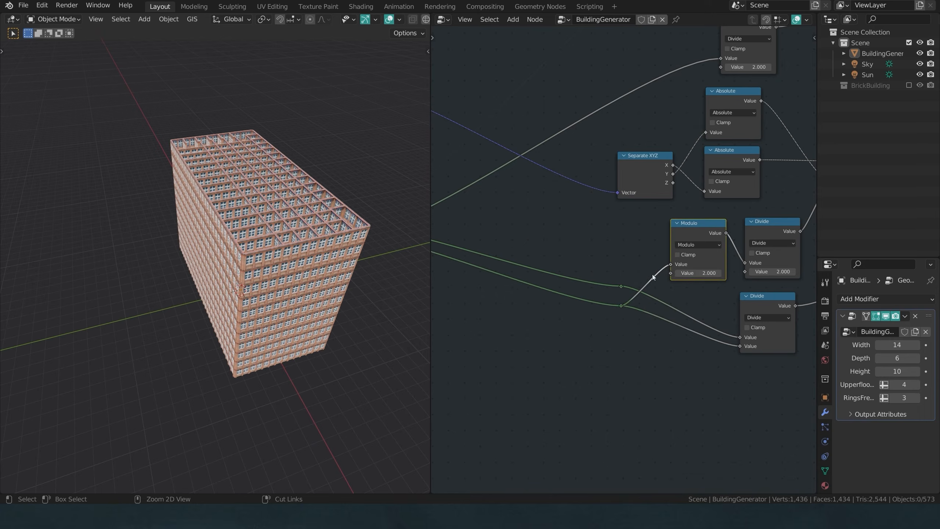
pyautogui.moveTo(741, 345); pyautogui.dragTo(694, 336)
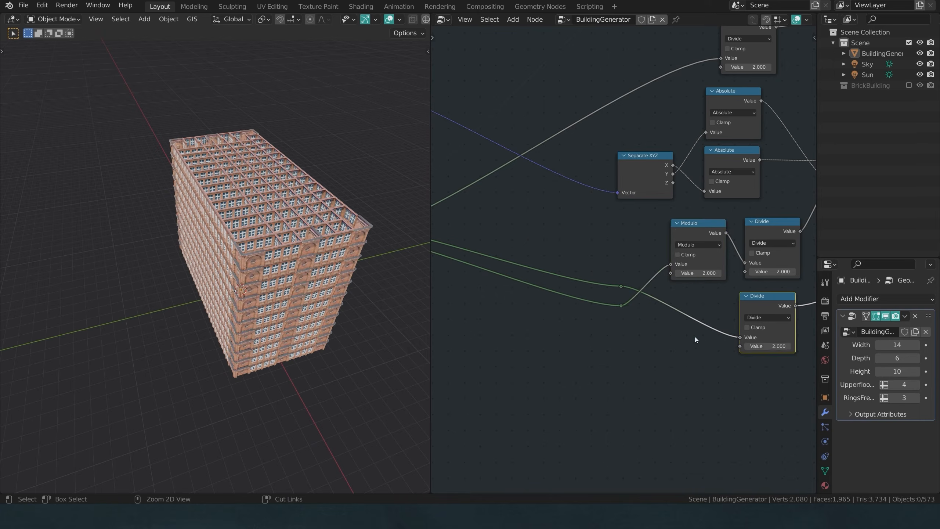
pyautogui.moveTo(640, 322); pyautogui.dragTo(609, 299)
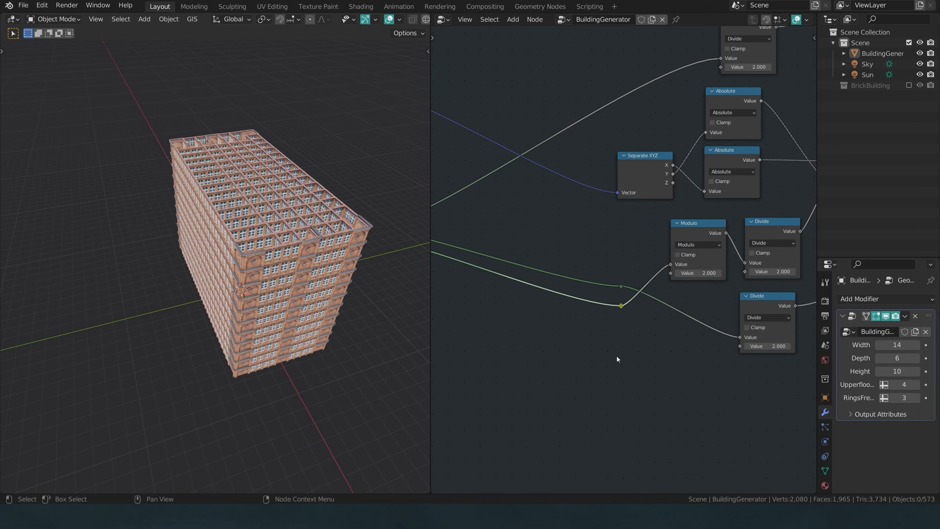
pyautogui.press('g')
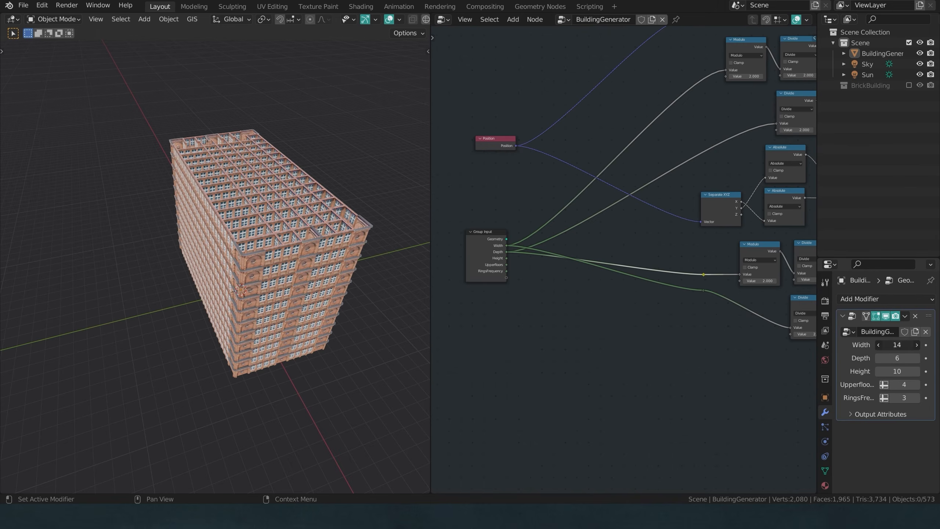
# Set the building's Width to 11, and dissolve both reroutes while keeping their links.
pyautogui.moveTo(898, 345)
pyautogui.mouseDown()
pyautogui.moveTo(916, 345)
pyautogui.moveTo(877, 345)
pyautogui.moveTo(914, 358)
pyautogui.moveTo(896, 357)
pyautogui.mouseUp()
pyautogui.scroll(-2, 599, 298)
pyautogui.moveTo(598, 300); pyautogui.dragTo(585, 354, button='middle')
pyautogui.scroll(2, 654, 330)
pyautogui.keyDown('shift'); pyautogui.click(661, 347); pyautogui.keyUp('shift')
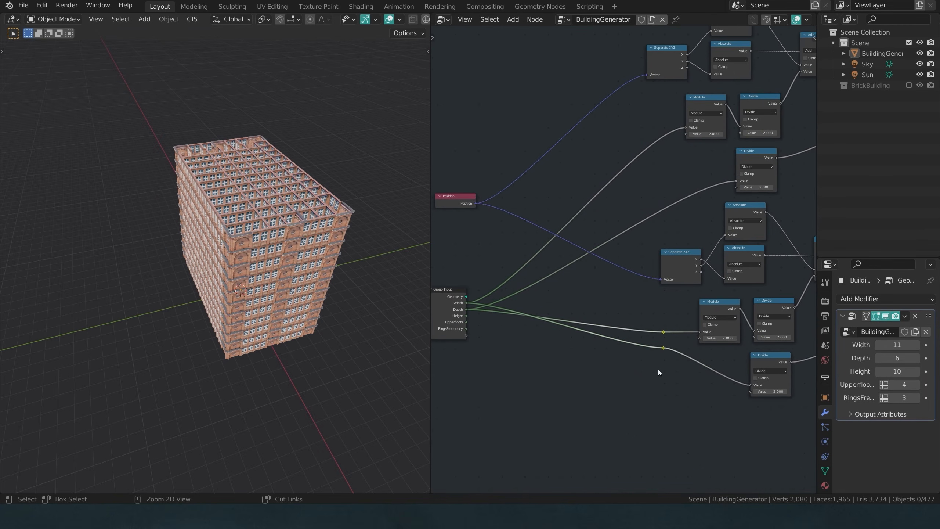
pyautogui.hotkey('ctrl', 'x')
pyautogui.scroll(-2, 659, 370)
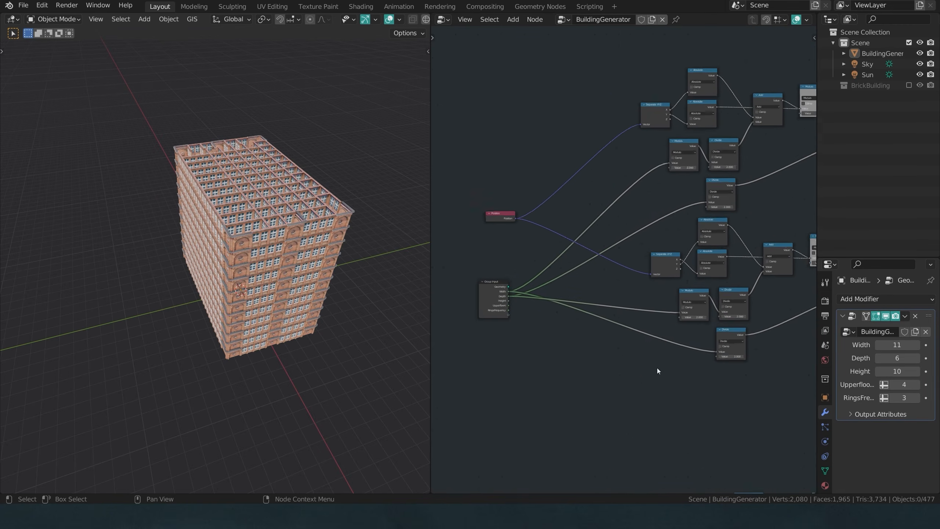
# Move the Switch node farther out and insert a Boolean Math node on the link from the lower Equal to it.
pyautogui.moveTo(670, 364); pyautogui.dragTo(461, 430, button='middle')
pyautogui.moveTo(624, 295); pyautogui.dragTo(574, 314, button='middle')
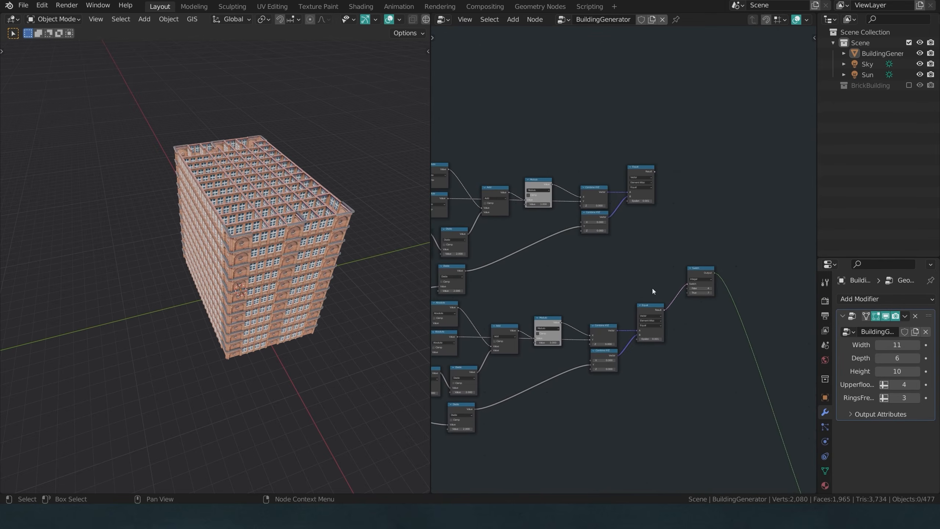
pyautogui.scroll(3, 654, 288)
pyautogui.scroll(3, 696, 281)
pyautogui.moveTo(734, 274); pyautogui.dragTo(772, 212)
pyautogui.moveTo(726, 197); pyautogui.dragTo(649, 212, button='middle')
pyautogui.hotkey('shift', 'a')
pyautogui.moveTo(630, 222)
pyautogui.click(584, 122)
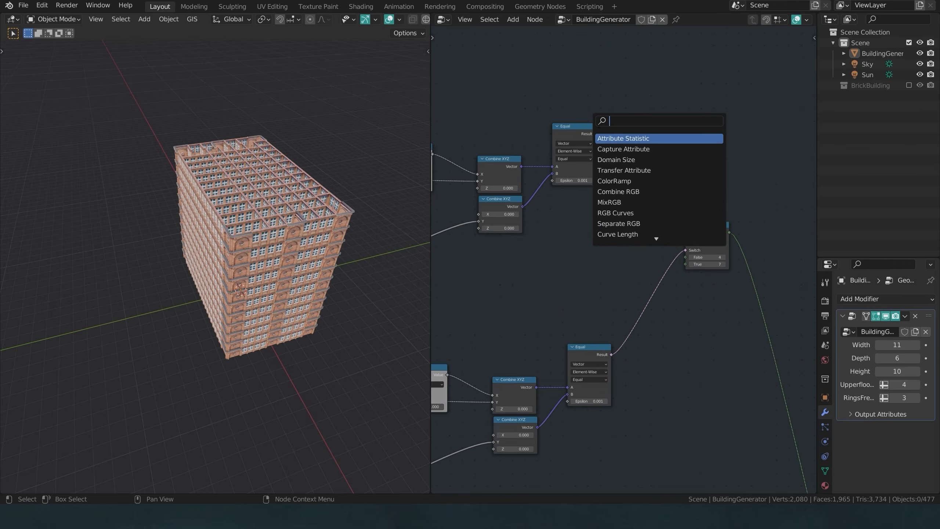
pyautogui.write('bool')
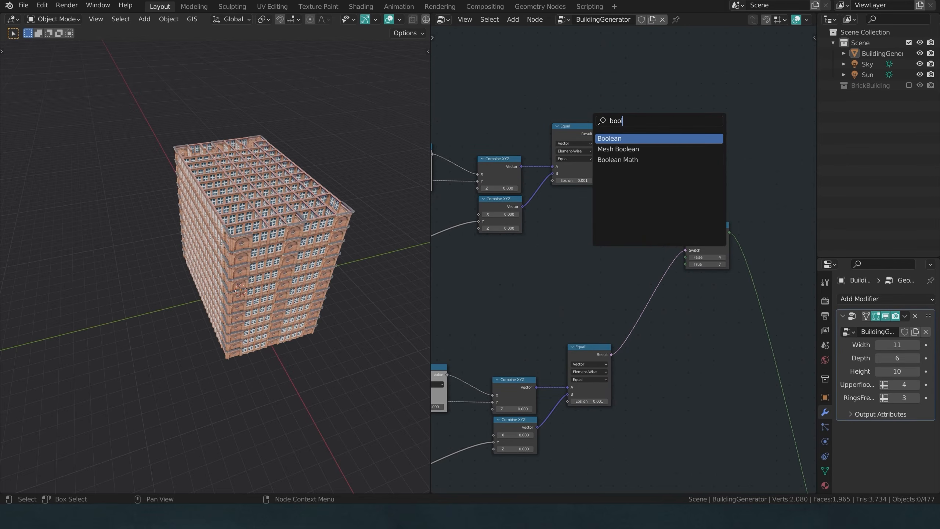
pyautogui.click(608, 161)
pyautogui.click(652, 278)
# Connect the upper Equal result to the Boolean Math node, set its operation to Or, and check the facades.
pyautogui.scroll(4, 666, 255)
pyautogui.moveTo(586, 89); pyautogui.dragTo(641, 273)
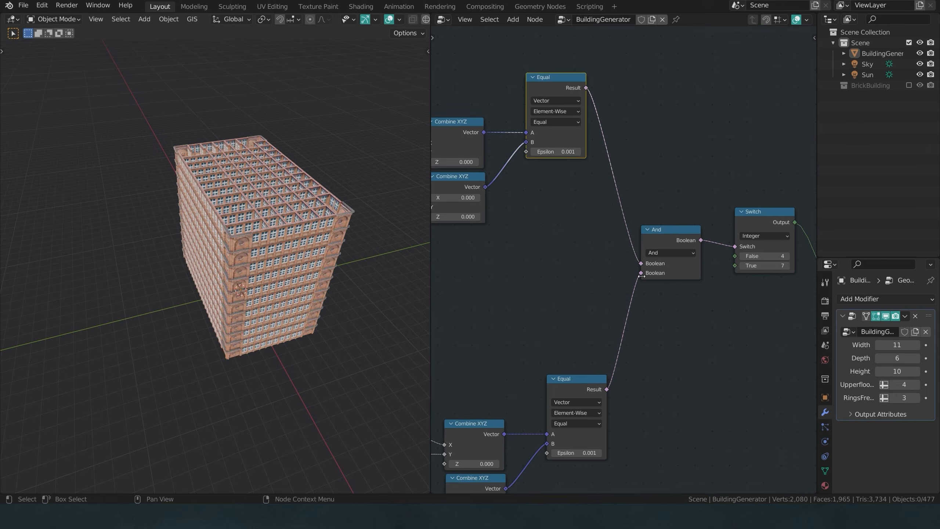
pyautogui.click(670, 253)
pyautogui.click(664, 270)
pyautogui.moveTo(207, 267); pyautogui.dragTo(347, 262, button='middle')
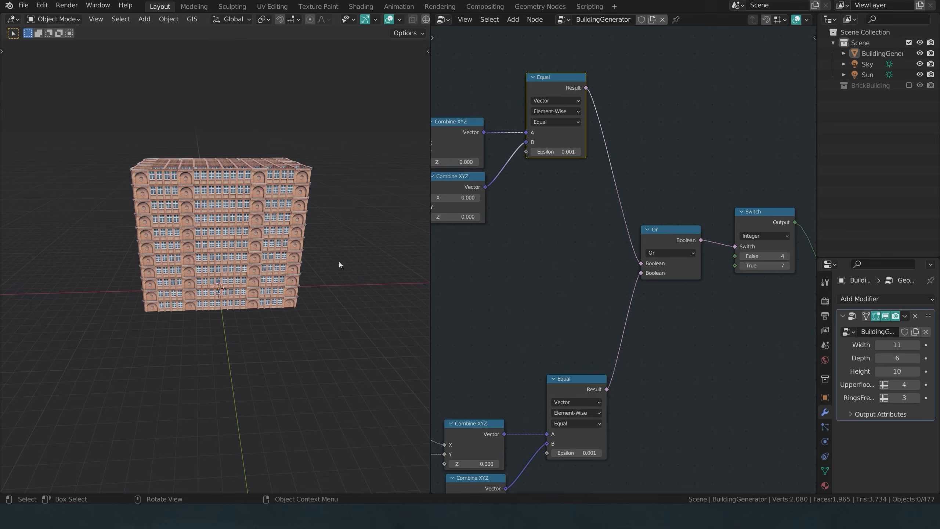
# Raise the muted Modulo nodes of both comparison chains clear of the links behind them, and view the building from a corner.
pyautogui.scroll(-3, 696, 303)
pyautogui.moveTo(571, 307); pyautogui.dragTo(675, 300, button='middle')
pyautogui.moveTo(604, 293); pyautogui.dragTo(652, 262, button='middle')
pyautogui.scroll(1, 623, 305)
pyautogui.scroll(1, 623, 305)
pyautogui.moveTo(606, 352); pyautogui.dragTo(617, 306)
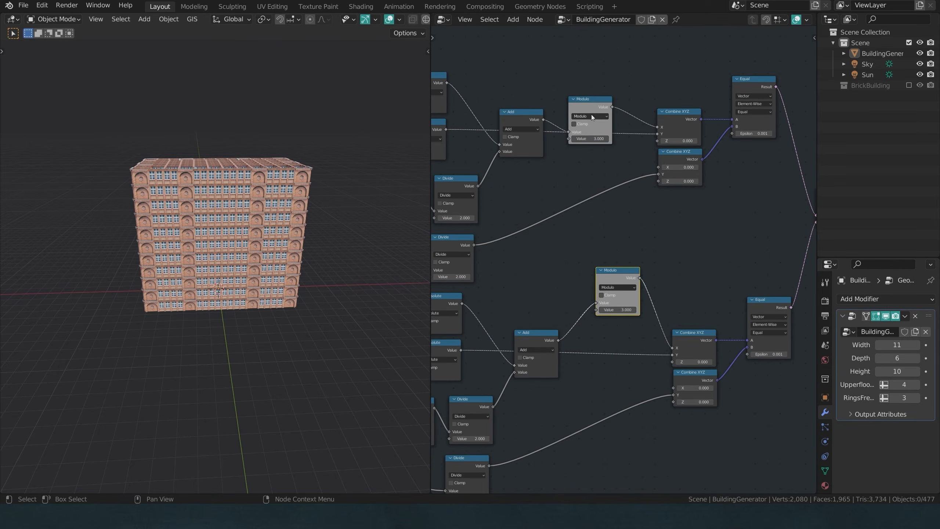
pyautogui.moveTo(592, 100); pyautogui.dragTo(599, 76)
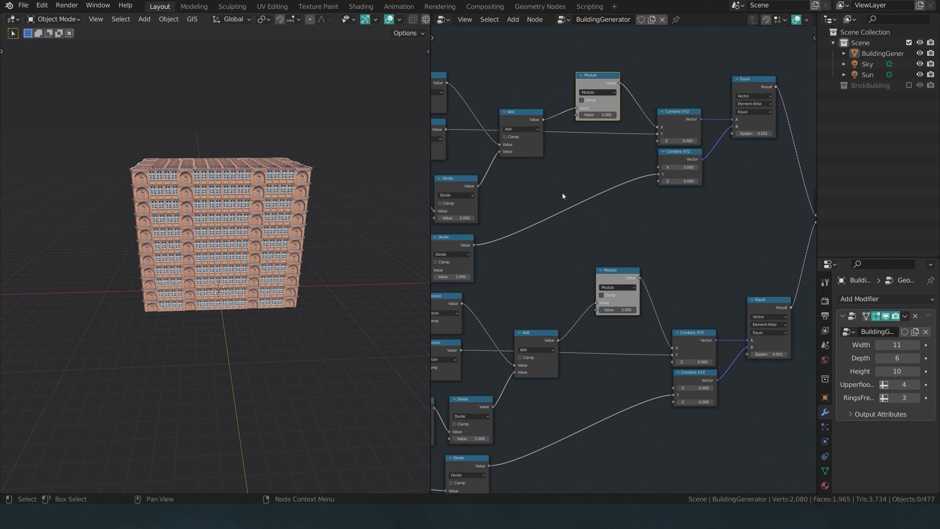
pyautogui.moveTo(198, 237); pyautogui.dragTo(221, 239, button='middle')
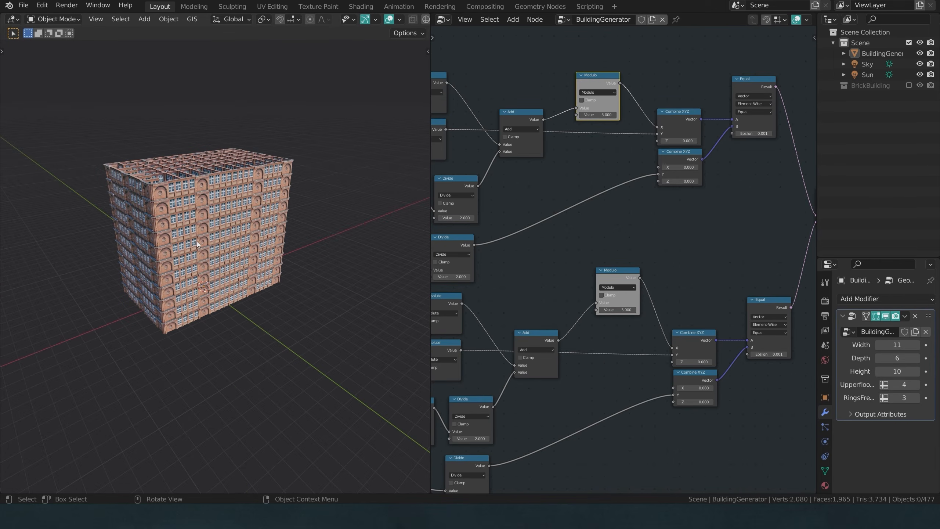
# Move the Group Input node closer to the comparison chains, between the upper and lower ones.
pyautogui.scroll(-3, 538, 260)
pyautogui.moveTo(544, 261); pyautogui.dragTo(683, 259, button='middle')
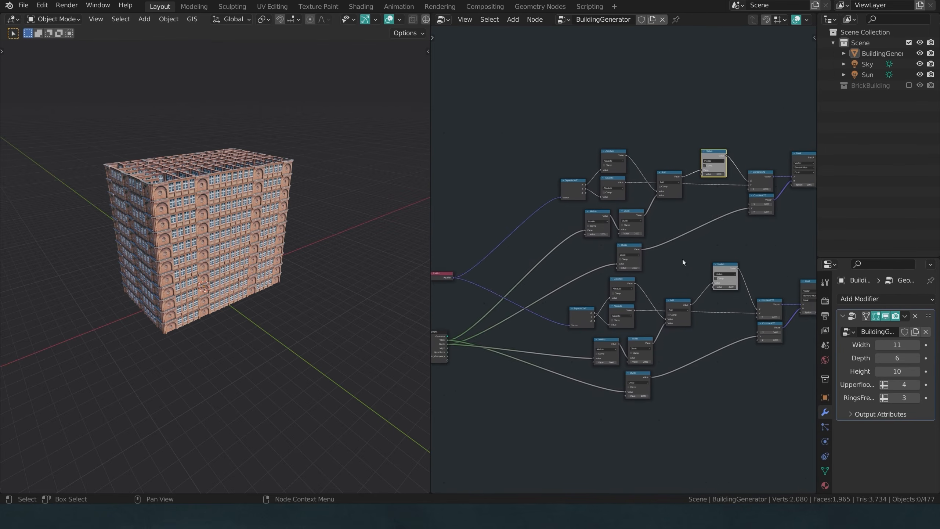
pyautogui.moveTo(599, 285); pyautogui.dragTo(663, 264, button='middle')
pyautogui.scroll(1, 662, 265)
pyautogui.moveTo(477, 356); pyautogui.dragTo(608, 264)
# Add an integer input named GapFrequency to the node group.
pyautogui.scroll(1, 636, 240)
pyautogui.scroll(1, 637, 240)
pyautogui.moveTo(636, 240); pyautogui.dragTo(562, 263, button='middle')
pyautogui.press('n')
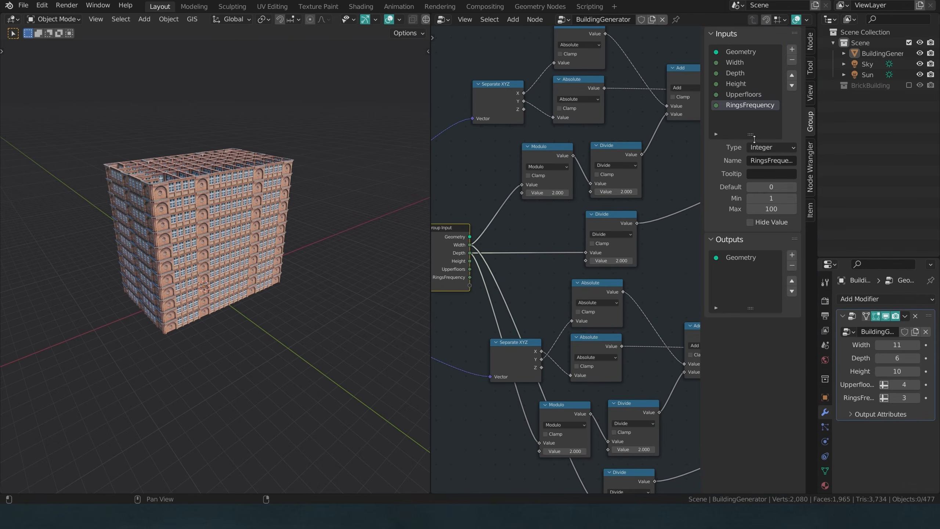
pyautogui.click(792, 48)
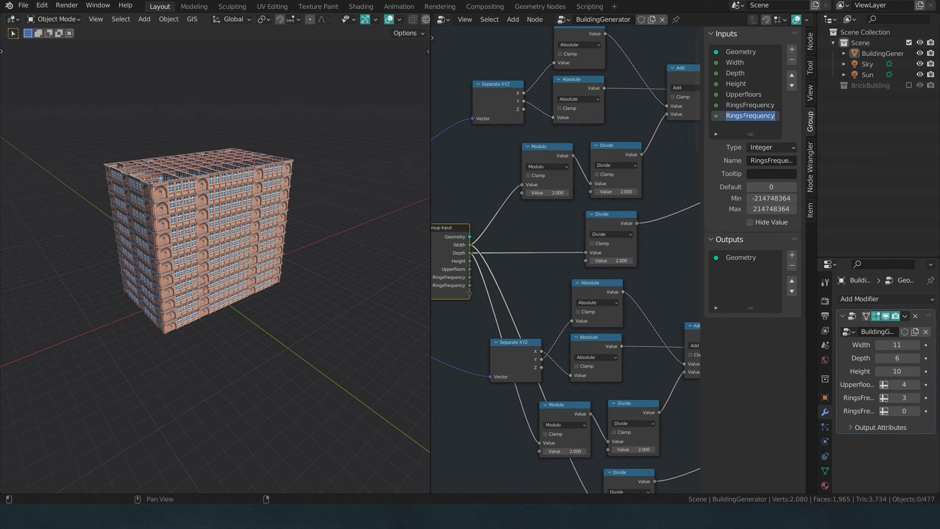
pyautogui.write('GapFrequency')
pyautogui.press('Return')
# Set the GapFrequency input's minimum to 0 and limit its maximum.
pyautogui.click(771, 197)
pyautogui.write('0')
pyautogui.press('Tab')
pyautogui.write('1')
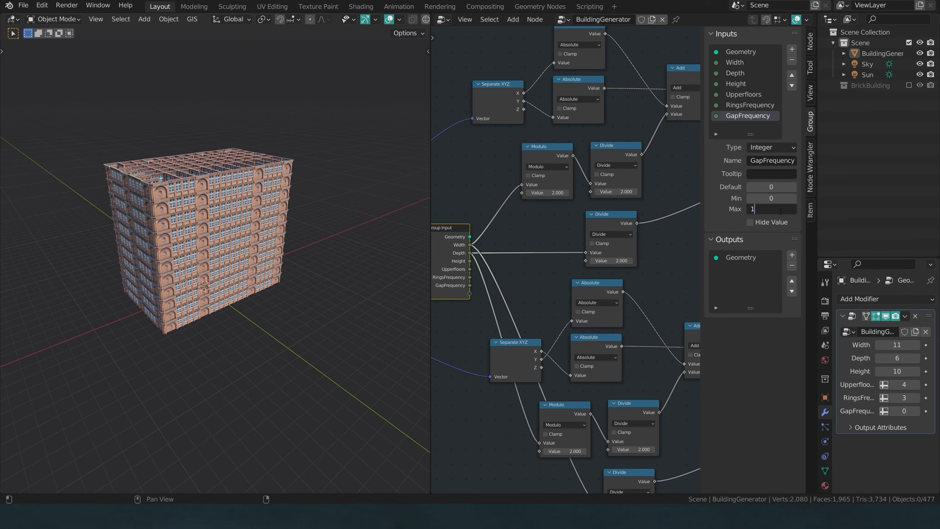
pyautogui.press('Return')
pyautogui.press('n')
# Connect GapFrequency to the second Value input of the muted Modulo node in each chain.
pyautogui.scroll(-2, 469, 303)
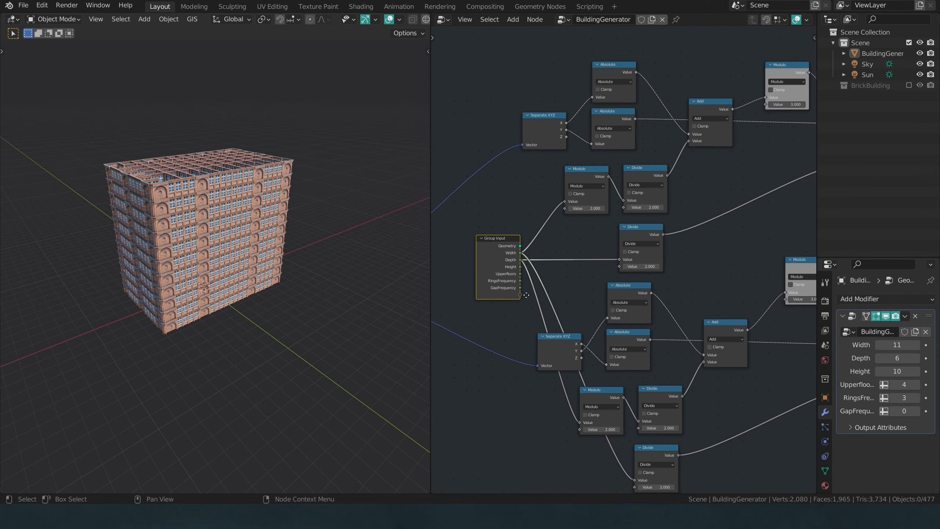
pyautogui.moveTo(519, 288); pyautogui.dragTo(767, 106)
pyautogui.moveTo(519, 289); pyautogui.dragTo(787, 301)
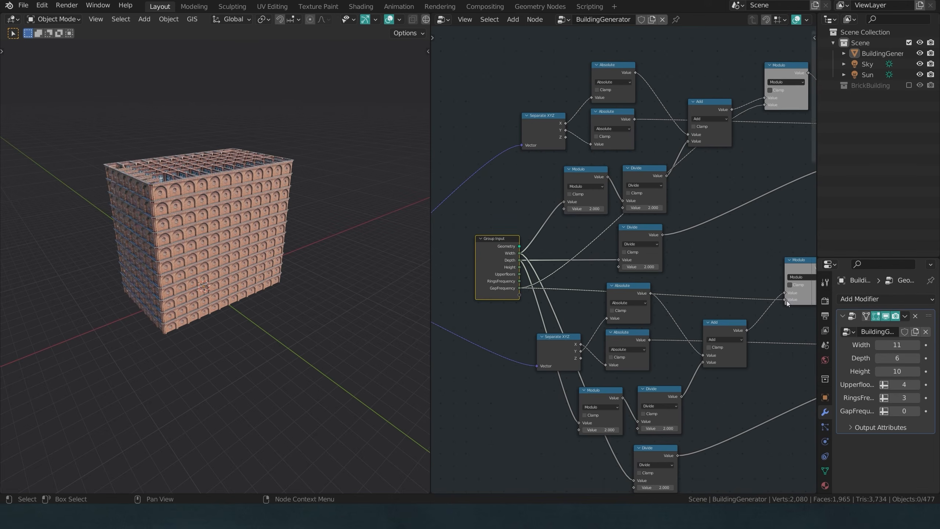
# Try several GapFrequency values on the building, and settle on 3.
pyautogui.click(917, 411)
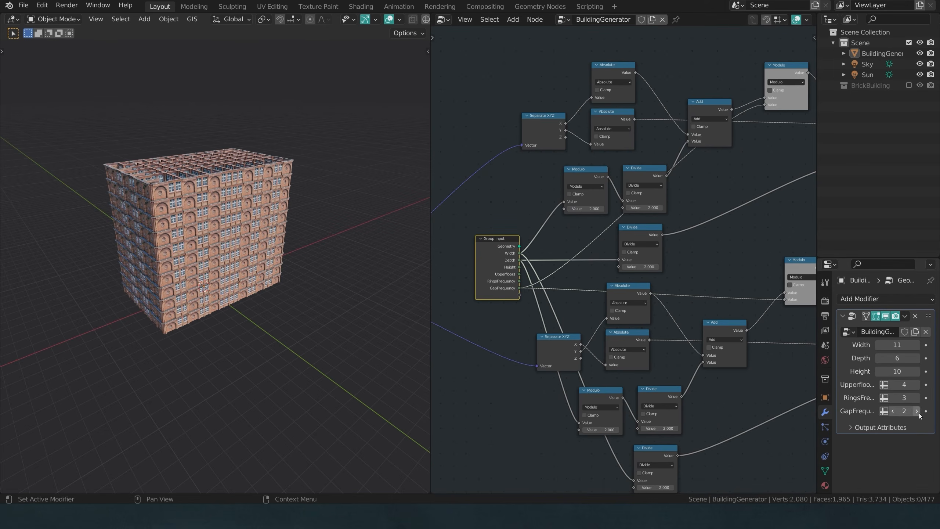
pyautogui.click(918, 412)
pyautogui.click(918, 412)
pyautogui.click(918, 412)
pyautogui.click(917, 411)
pyautogui.click(892, 411)
pyautogui.click(892, 412)
pyautogui.click(893, 411)
# Delete the Switch node that follows the Or node.
pyautogui.scroll(-6, 623, 276)
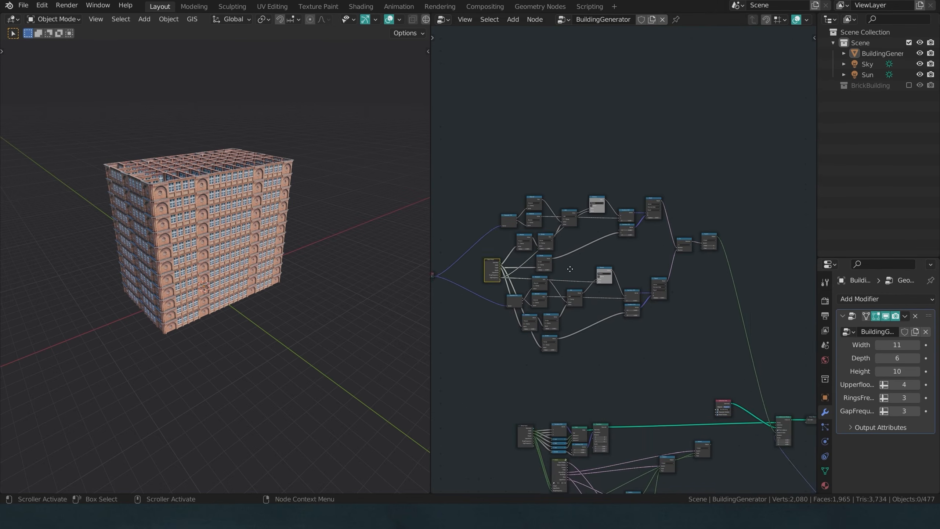
pyautogui.scroll(-4, 706, 245)
pyautogui.moveTo(615, 383); pyautogui.dragTo(611, 294, button='middle')
pyautogui.moveTo(567, 173); pyautogui.dragTo(605, 273, button='middle')
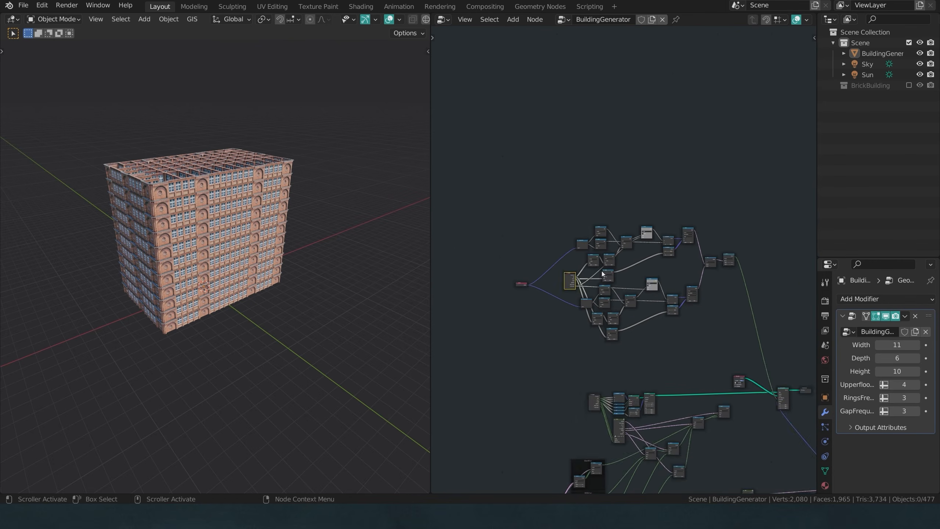
pyautogui.scroll(5, 605, 274)
pyautogui.scroll(8, 639, 251)
pyautogui.moveTo(715, 251); pyautogui.dragTo(674, 238, button='middle')
pyautogui.scroll(-6, 692, 249)
pyautogui.scroll(-2, 692, 252)
pyautogui.scroll(2, 691, 225)
pyautogui.click(693, 223)
pyautogui.scroll(1, 692, 222)
pyautogui.scroll(3, 682, 252)
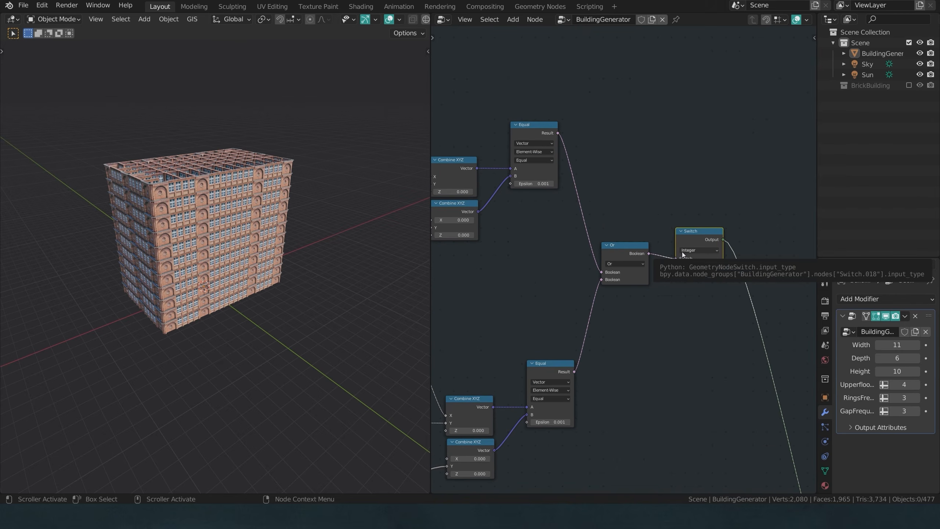
pyautogui.press('x')
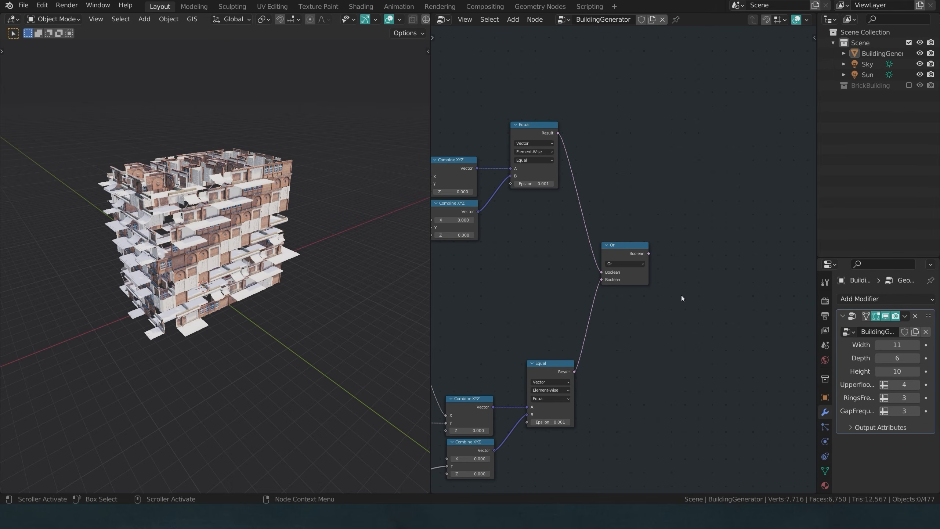
# Connect the original integer Switch output to the Instance Index of Instance on Points, and inspect the restored building.
pyautogui.scroll(-11, 678, 304)
pyautogui.moveTo(629, 300); pyautogui.dragTo(633, 194, button='middle')
pyautogui.moveTo(743, 318); pyautogui.dragTo(691, 204, button='middle')
pyautogui.scroll(4, 691, 303)
pyautogui.moveTo(691, 303); pyautogui.dragTo(554, 303, button='middle')
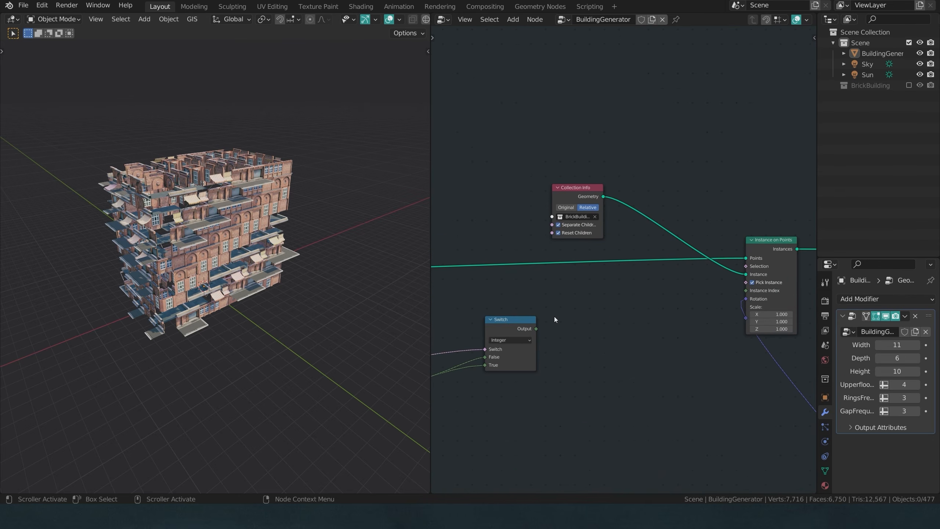
pyautogui.moveTo(536, 329); pyautogui.dragTo(746, 291)
pyautogui.moveTo(226, 298); pyautogui.dragTo(256, 288, button='middle')
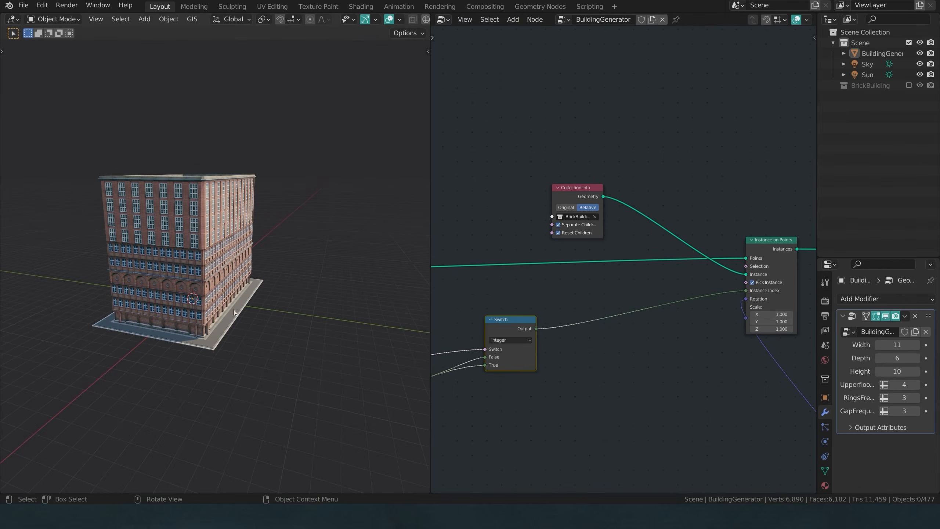
# Move the VGap network's Group Input node to just below its Position node.
pyautogui.scroll(-6, 631, 229)
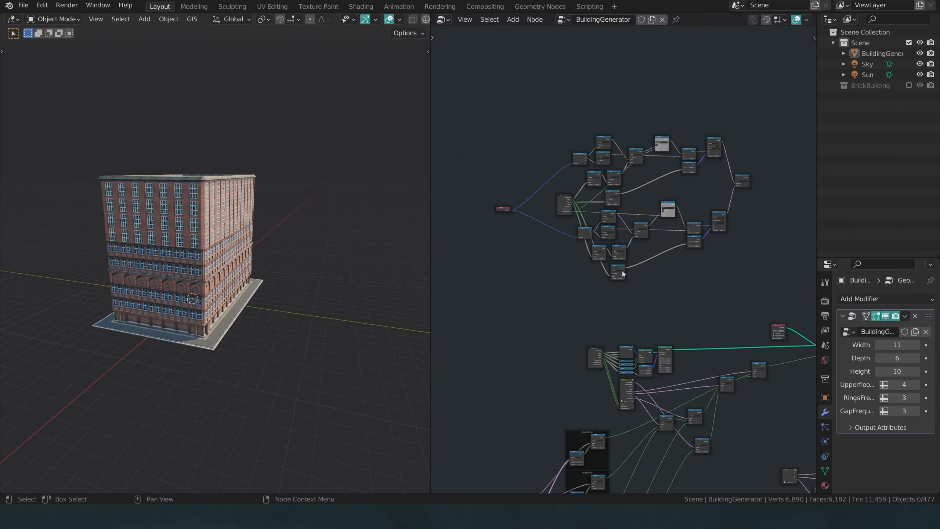
pyautogui.moveTo(656, 312); pyautogui.dragTo(667, 188, button='middle')
pyautogui.scroll(1, 641, 285)
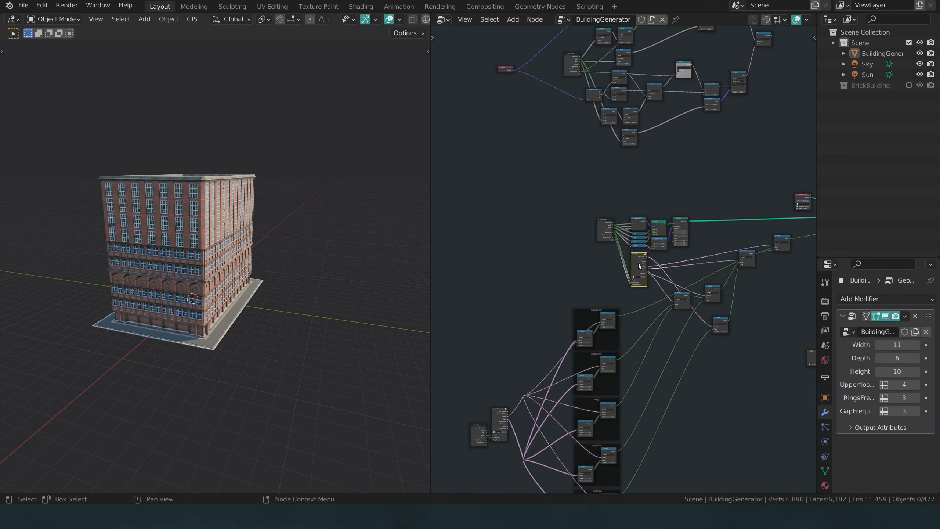
pyautogui.scroll(-5, 638, 263)
pyautogui.scroll(4, 623, 222)
pyautogui.moveTo(623, 223); pyautogui.dragTo(609, 313, button='middle')
pyautogui.scroll(7, 560, 208)
pyautogui.moveTo(544, 217); pyautogui.dragTo(559, 229, button='middle')
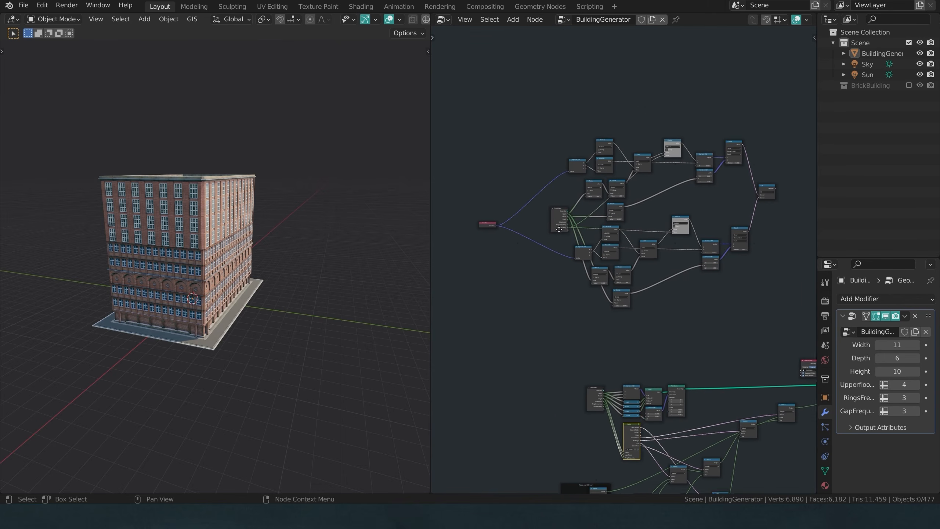
pyautogui.scroll(1, 559, 229)
pyautogui.moveTo(577, 241); pyautogui.dragTo(492, 274)
pyautogui.scroll(4, 496, 271)
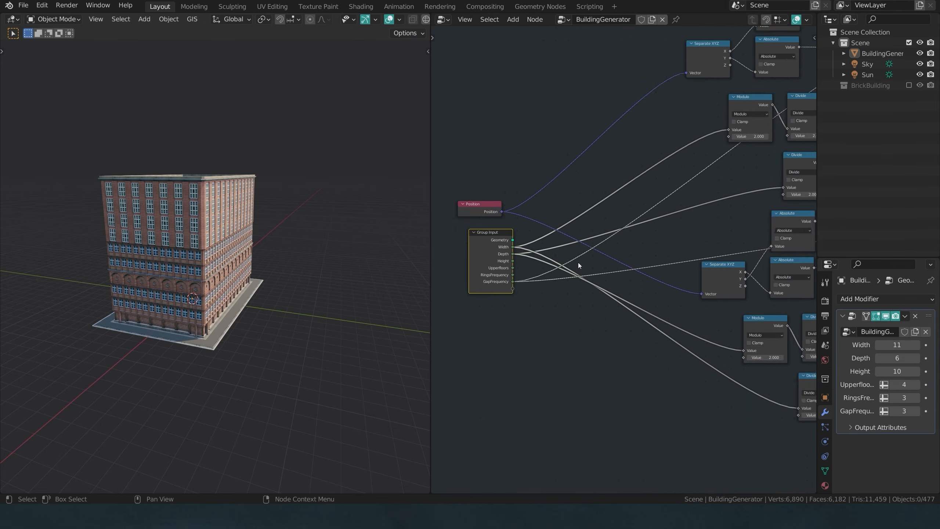
# Insert reroutes on the Position, Width, Depth and GapFrequency links, and delete the Position and Group Input nodes of the VGap network.
pyautogui.moveTo(578, 263); pyautogui.dragTo(638, 273, button='middle')
pyautogui.scroll(1, 593, 239)
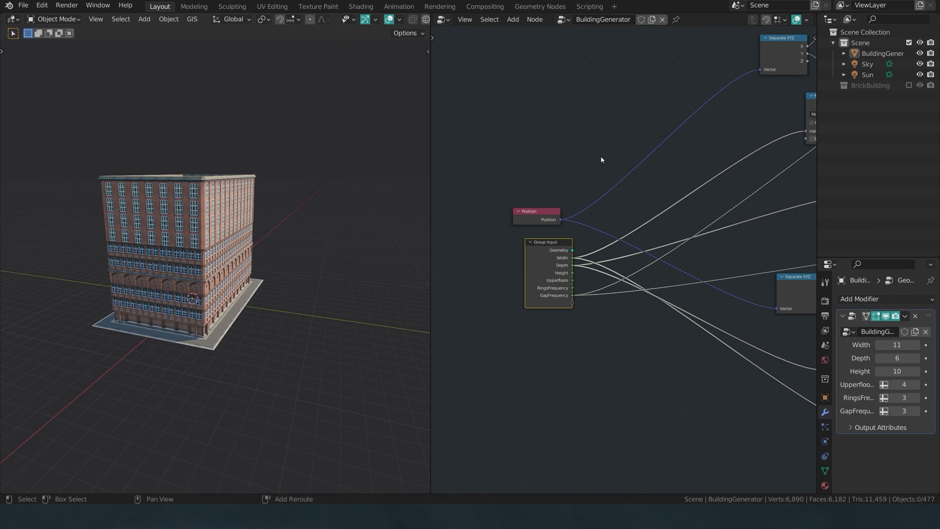
pyautogui.keyDown('ctrl'); pyautogui.moveTo(600, 149); pyautogui.dragTo(597, 235, button='right'); pyautogui.keyUp('ctrl')
pyautogui.keyDown('shift'); pyautogui.moveTo(597, 296); pyautogui.dragTo(596, 332, button='right'); pyautogui.keyUp('shift')
pyautogui.moveTo(539, 165); pyautogui.dragTo(508, 327)
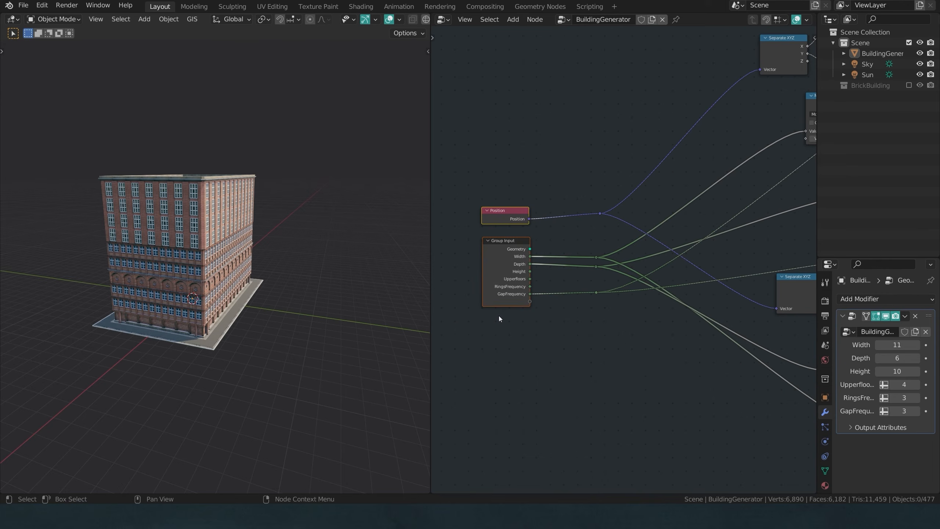
pyautogui.press('x')
# Copy the whole VGap network with its reroutes into the Masks node group, placed below the existing nodes.
pyautogui.scroll(-5, 555, 263)
pyautogui.moveTo(514, 96); pyautogui.dragTo(788, 336)
pyautogui.press('KP_Decimal')
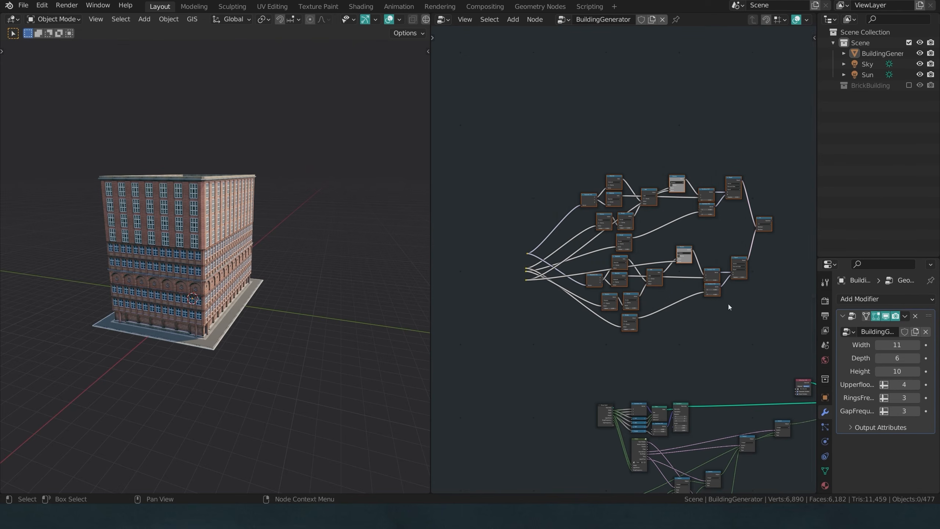
pyautogui.moveTo(664, 357); pyautogui.dragTo(599, 327, button='middle')
pyautogui.scroll(5, 611, 268)
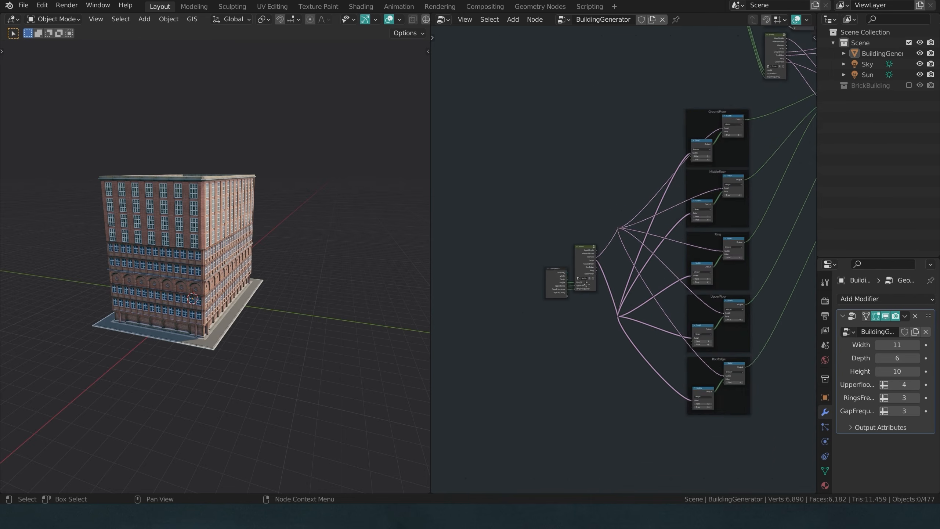
pyautogui.click(594, 246)
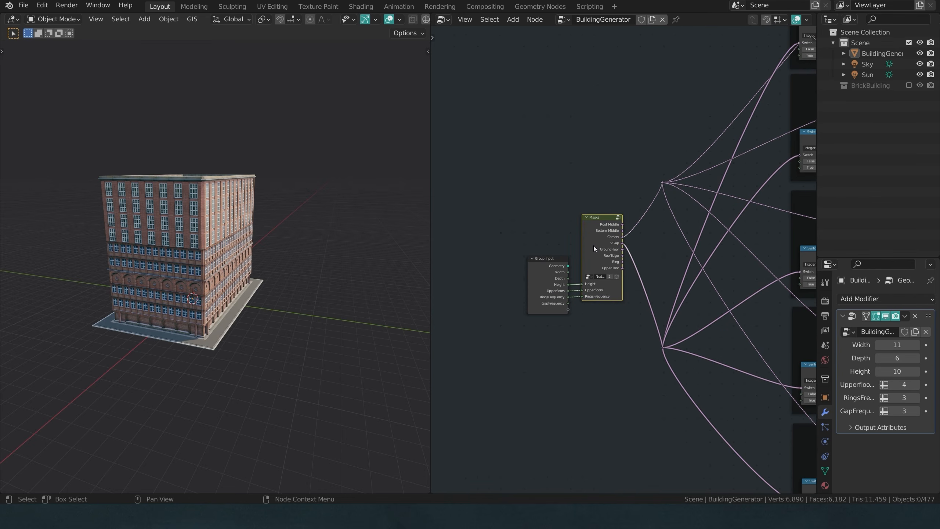
pyautogui.press('Home')
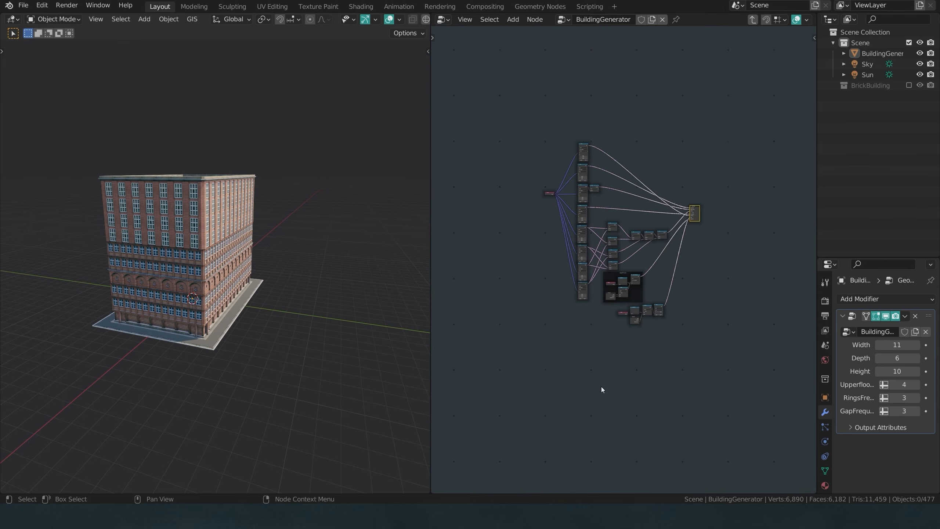
pyautogui.hotkey('ctrl', 'v')
pyautogui.press('g')
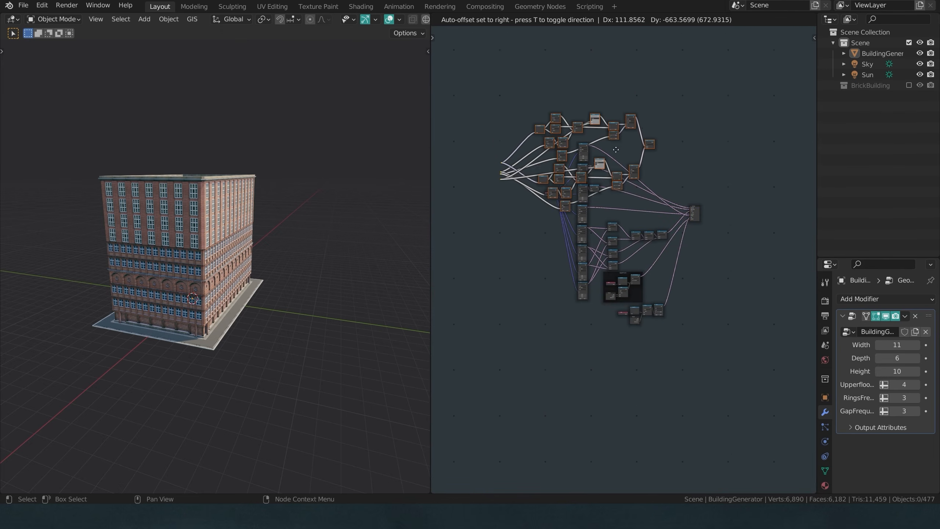
pyautogui.click(641, 357)
# Connect the Or node's Boolean output to the VGap socket of the Masks group's output.
pyautogui.scroll(8, 699, 318)
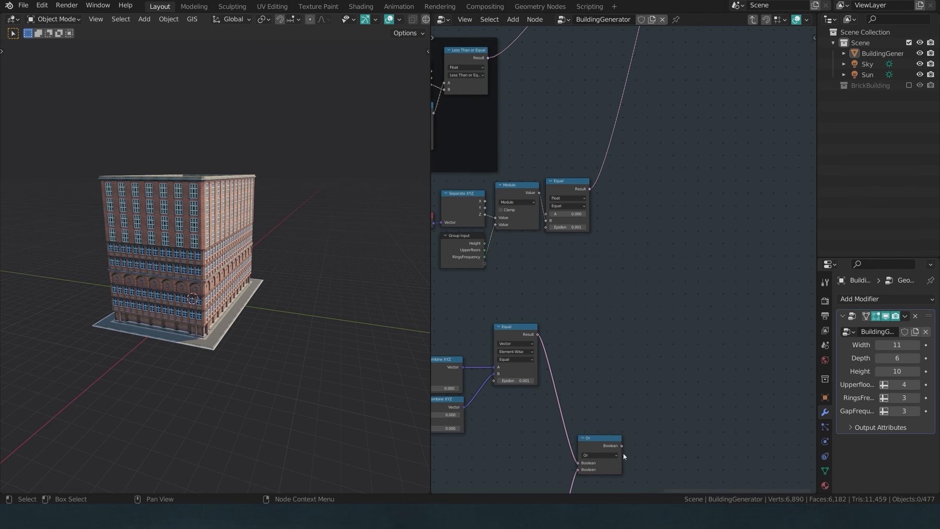
pyautogui.moveTo(622, 446); pyautogui.dragTo(702, 132)
pyautogui.scroll(-5, 702, 134)
pyautogui.scroll(5, 641, 248)
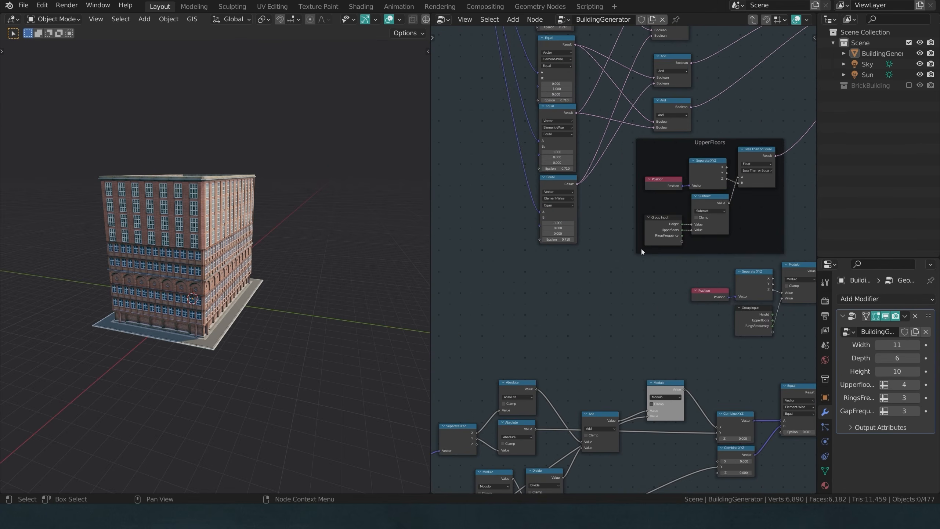
# Duplicate the ring mask's Group Input node and place the copy ahead of the pasted VGap network.
pyautogui.scroll(-6, 744, 323)
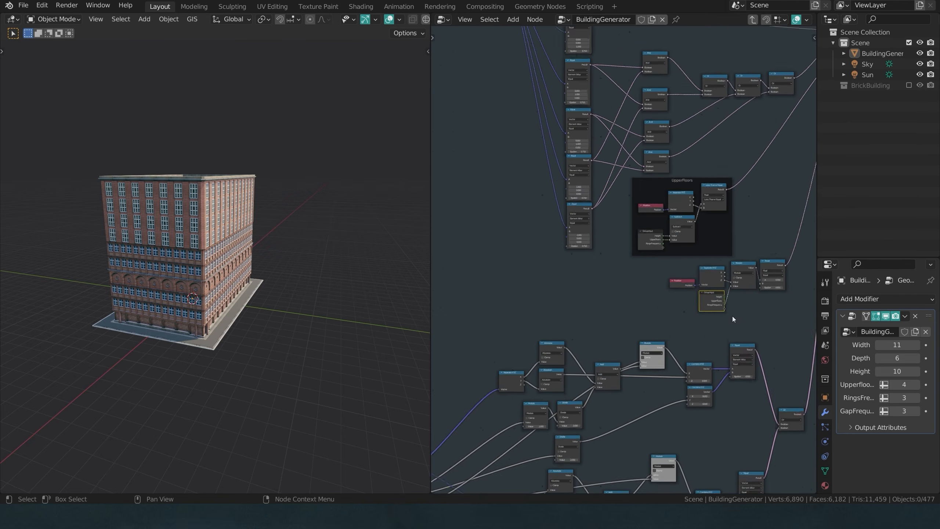
pyautogui.moveTo(631, 310); pyautogui.dragTo(730, 244, button='middle')
pyautogui.hotkey('shift', 'd')
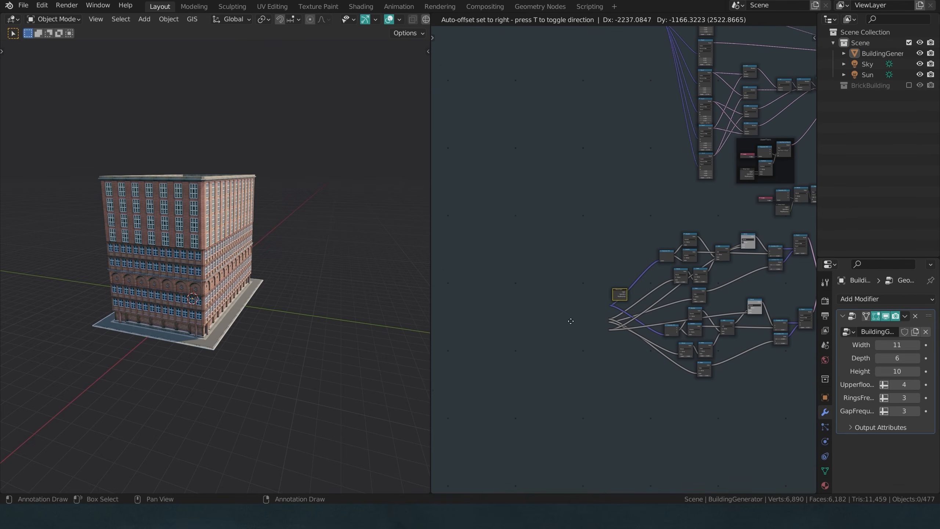
pyautogui.click(528, 339)
pyautogui.scroll(1, 732, 223)
pyautogui.scroll(4, 733, 223)
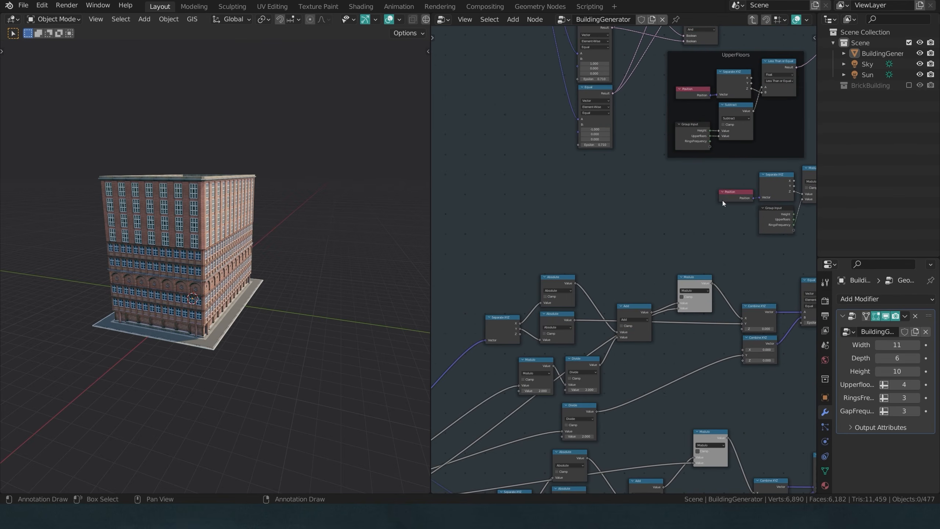
# Duplicate the Position node beside the pasted network and connect it to the vector reroute.
pyautogui.scroll(-3, 723, 202)
pyautogui.moveTo(683, 220); pyautogui.dragTo(785, 165, button='middle')
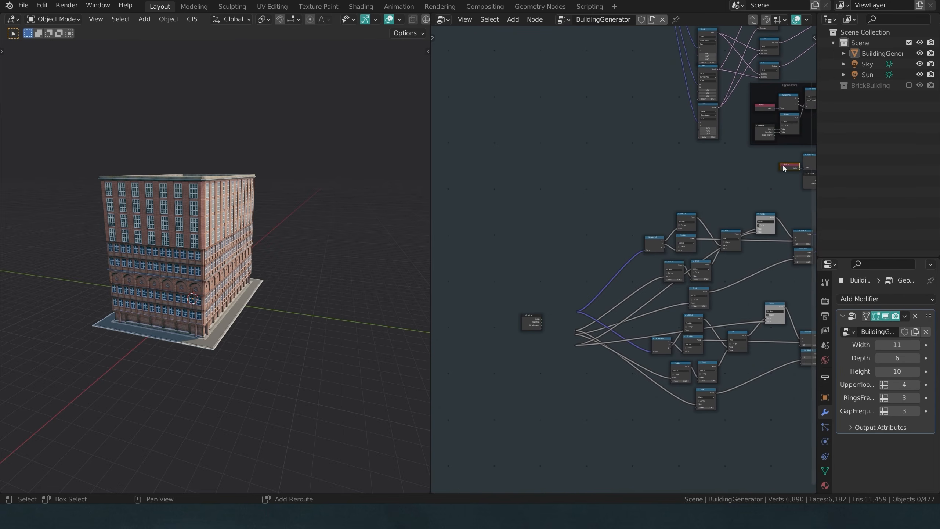
pyautogui.hotkey('shift', 'd')
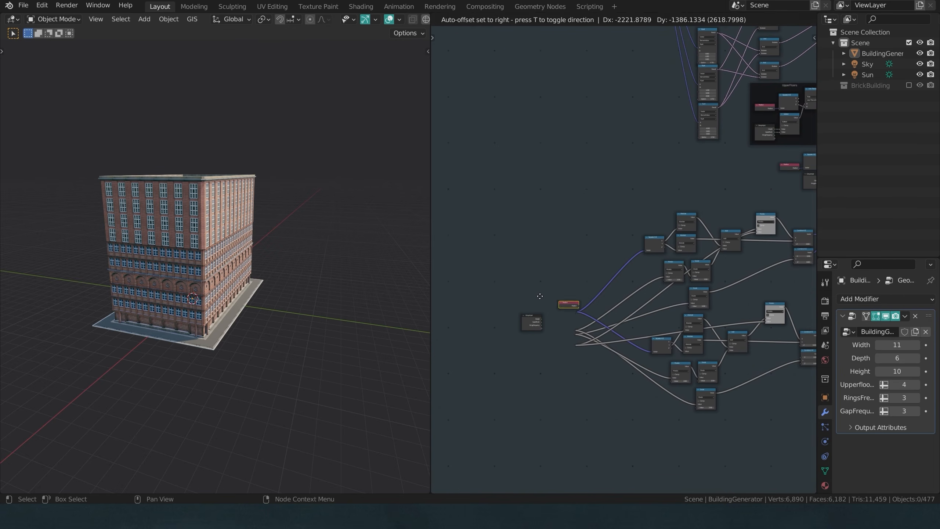
pyautogui.click(532, 300)
pyautogui.scroll(4, 598, 337)
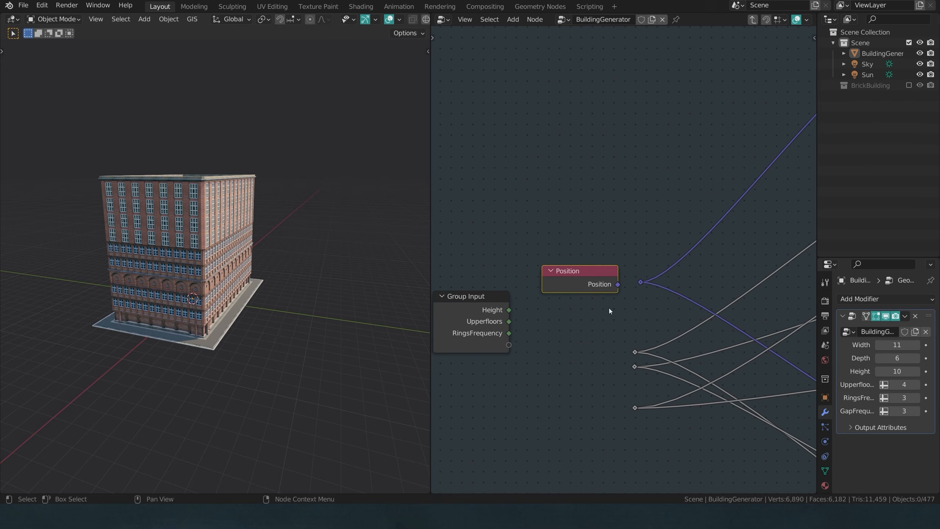
pyautogui.moveTo(618, 284); pyautogui.dragTo(611, 263)
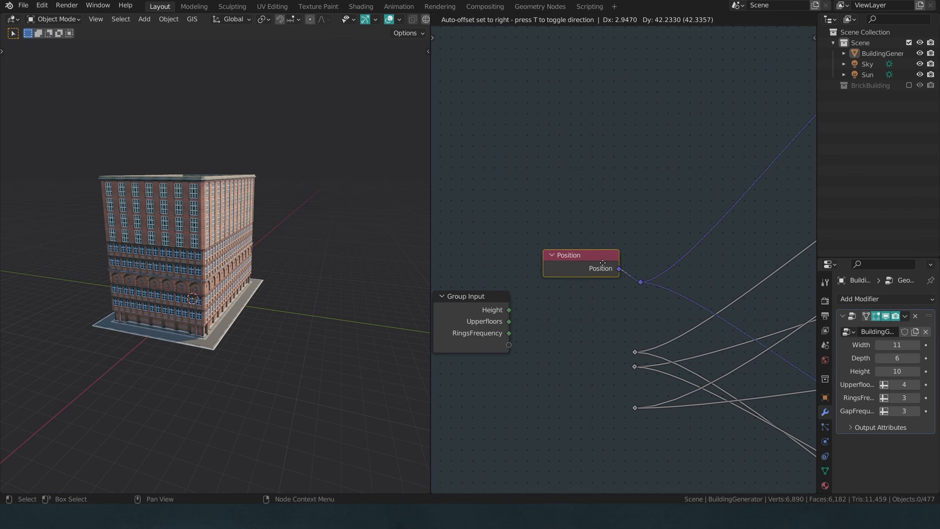
pyautogui.moveTo(611, 263); pyautogui.dragTo(611, 263)
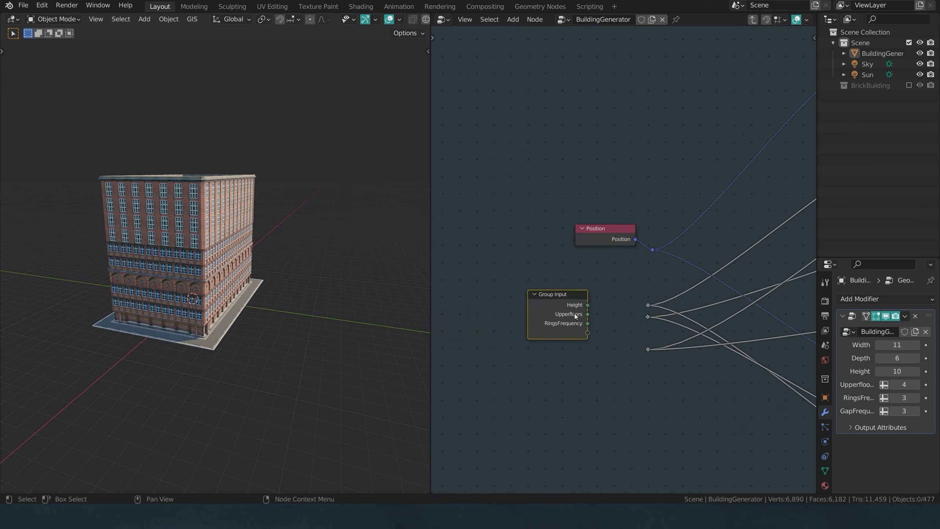
# Add three inputs to the Masks group, named Width, Depth and VGapFrequency.
pyautogui.press('n')
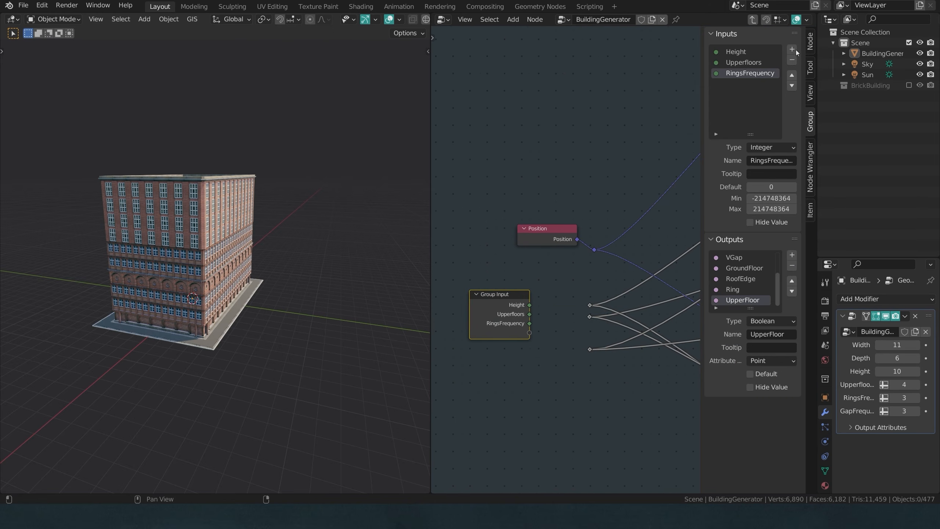
pyautogui.click(792, 49)
pyautogui.doubleClick(748, 83)
pyautogui.write('Width')
pyautogui.press('Return')
pyautogui.click(793, 49)
pyautogui.doubleClick(740, 94)
pyautogui.write('Depth')
pyautogui.press('Return')
pyautogui.click(792, 50)
pyautogui.doubleClick(740, 105)
pyautogui.write('VGapFrequency')
# Connect the Group Input's Width, Depth and VGapFrequency outputs to the three matching reroutes, and place the node beside them.
pyautogui.moveTo(530, 332); pyautogui.dragTo(589, 305)
pyautogui.moveTo(530, 342); pyautogui.dragTo(589, 317)
pyautogui.moveTo(530, 350); pyautogui.dragTo(590, 349)
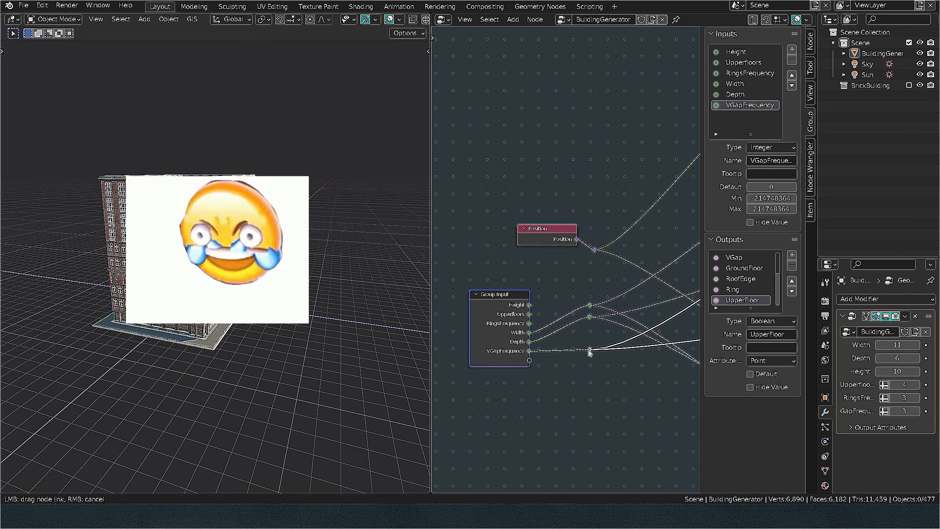
pyautogui.moveTo(496, 341); pyautogui.dragTo(524, 324)
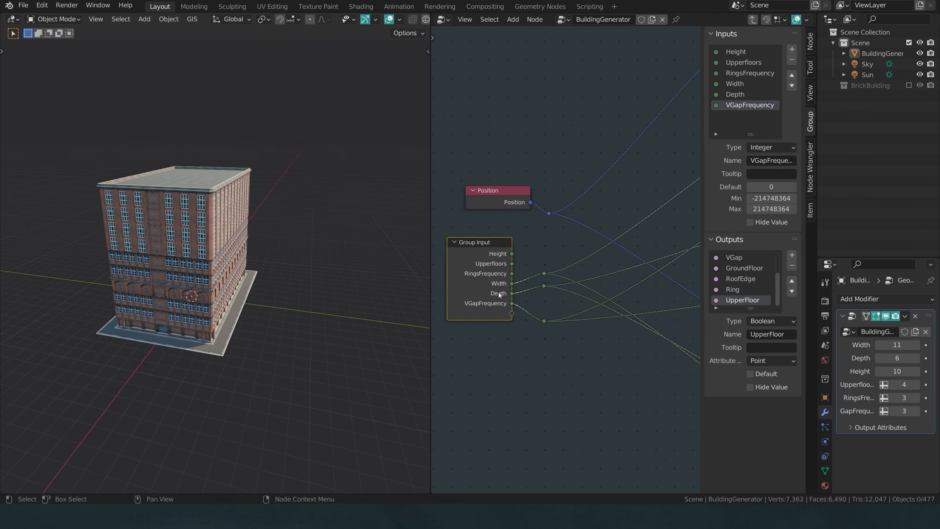
# Leave the Masks group and connect the main Group Input's Width, Depth and GapFrequency to the Masks node's Width, Depth and VGapFrequency.
pyautogui.press('Tab')
pyautogui.moveTo(511, 292); pyautogui.dragTo(535, 351)
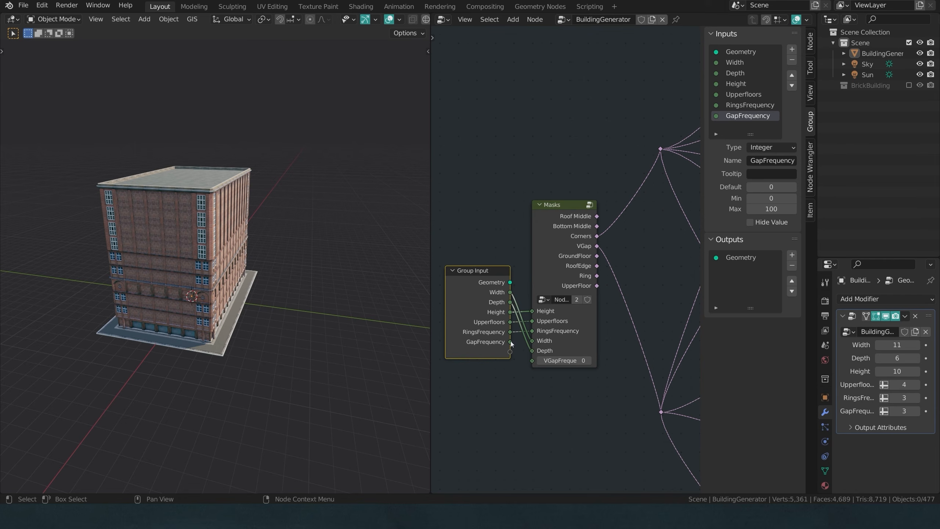
pyautogui.moveTo(510, 341); pyautogui.dragTo(530, 361)
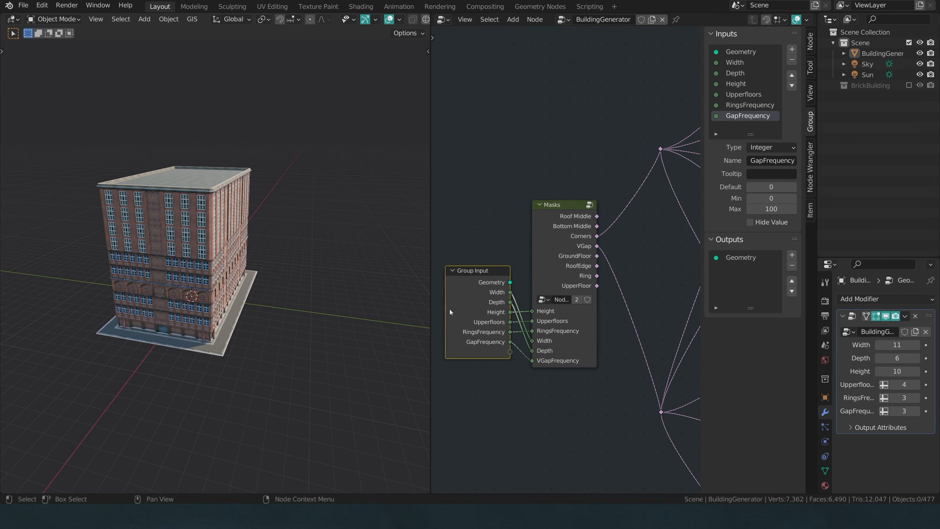
# Connect the Width and Depth outputs of the upper Group Input to the second Masks node's Width and Depth inputs.
pyautogui.scroll(-11, 660, 130)
pyautogui.moveTo(639, 139); pyautogui.dragTo(410, 441, button='middle')
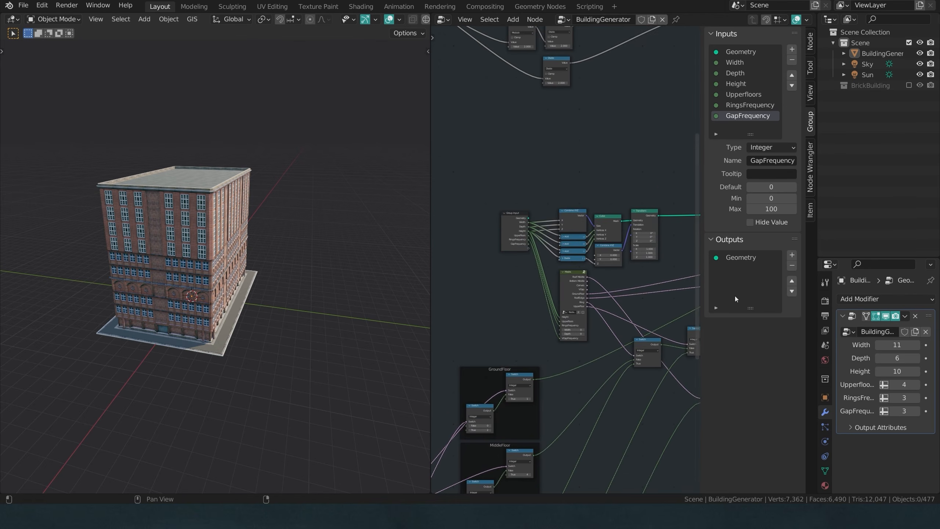
pyautogui.scroll(14, 532, 213)
pyautogui.moveTo(460, 188); pyautogui.dragTo(550, 143, button='middle')
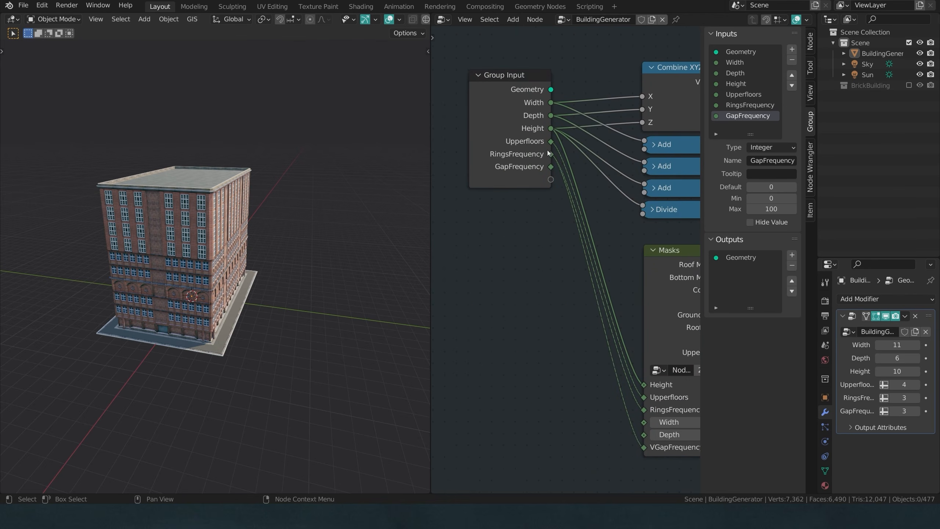
pyautogui.click(548, 153)
# Set the building's Width to 20 and Depth to 13, and inspect the gap pattern from several sides.
pyautogui.moveTo(282, 333); pyautogui.dragTo(242, 295, button='middle')
pyautogui.click(241, 294)
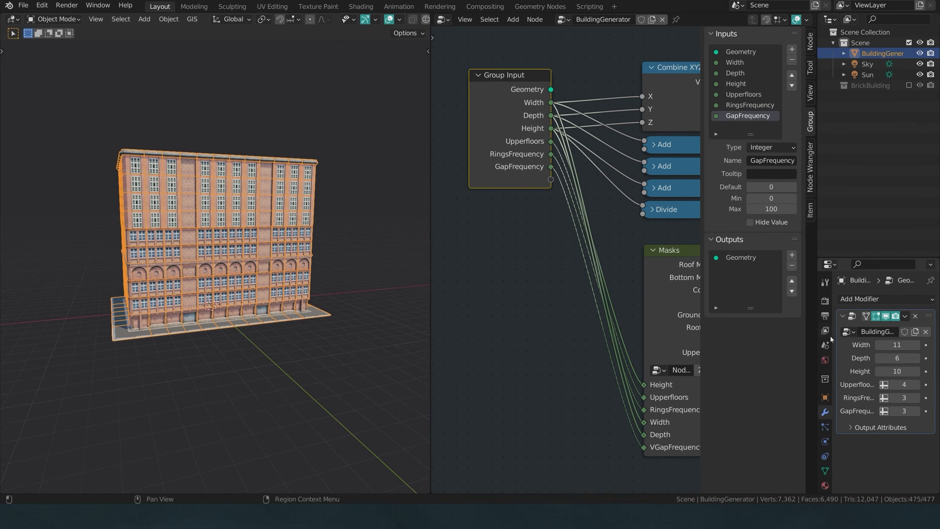
pyautogui.moveTo(877, 348); pyautogui.dragTo(902, 361)
pyautogui.moveTo(308, 327); pyautogui.dragTo(356, 345, button='middle')
pyautogui.click(389, 327)
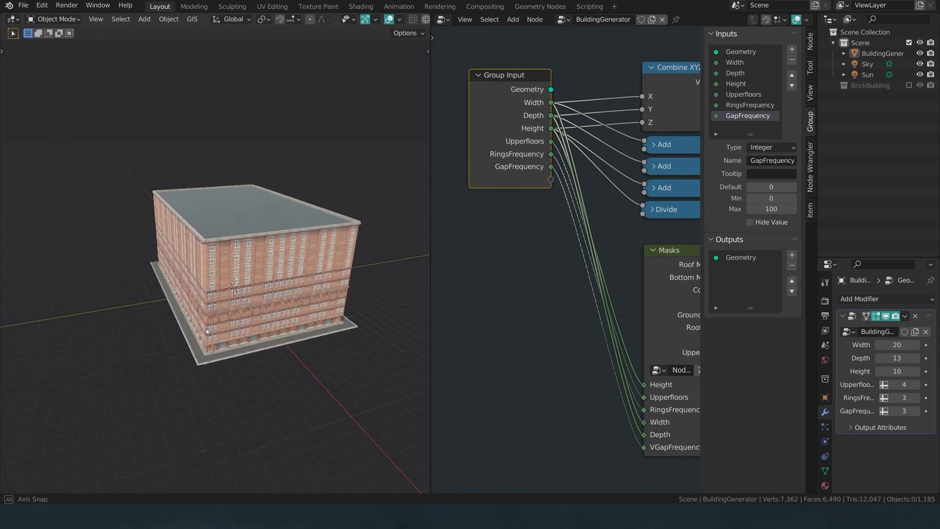
pyautogui.moveTo(205, 329); pyautogui.dragTo(232, 363, button='middle')
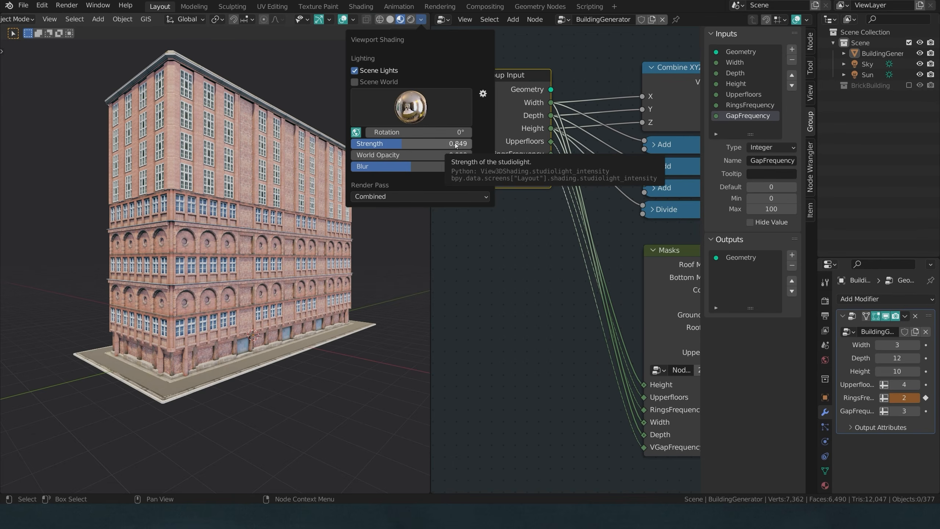
# Adjust the studio light strength of the viewport shading, hide the viewport overlays, and deselect the Group Input node.
pyautogui.moveTo(381, 143); pyautogui.dragTo(385, 143)
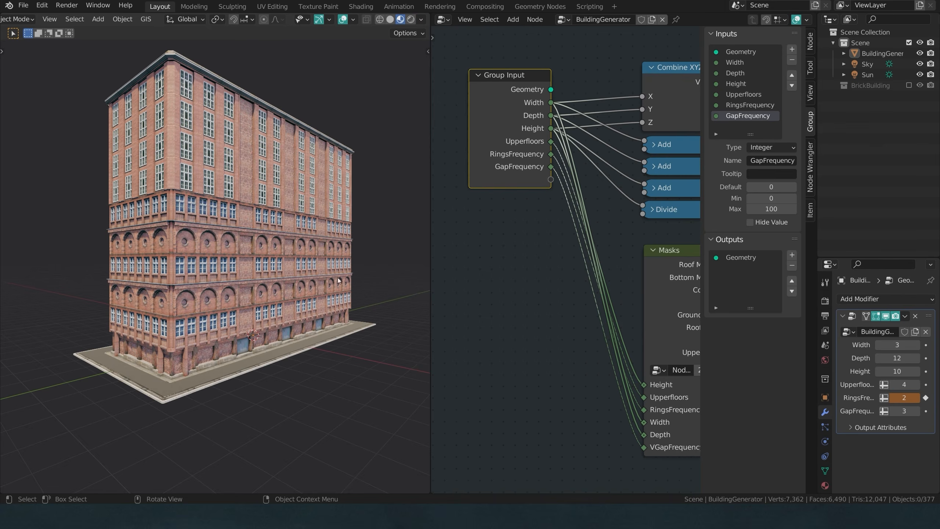
pyautogui.click(342, 20)
pyautogui.keyDown('shift'); pyautogui.moveTo(363, 85); pyautogui.dragTo(355, 106, button='middle'); pyautogui.keyUp('shift')
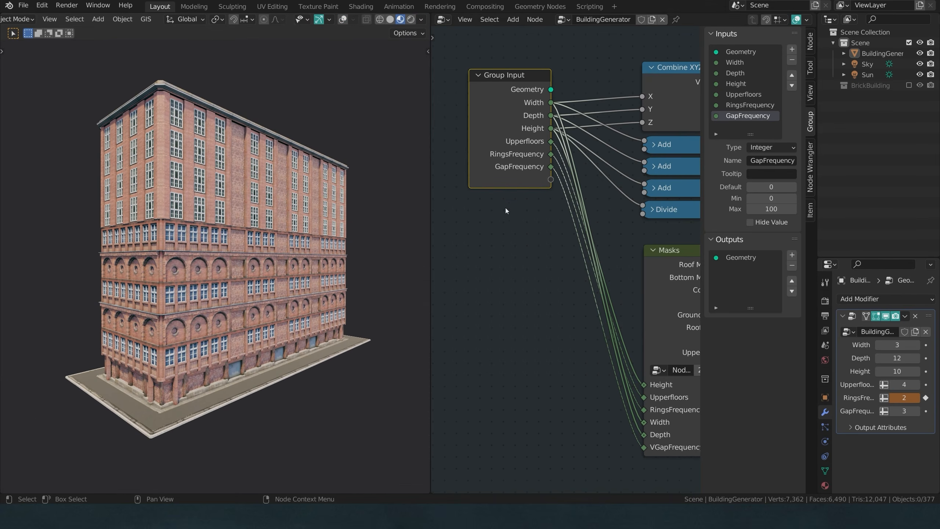
pyautogui.click(524, 245)
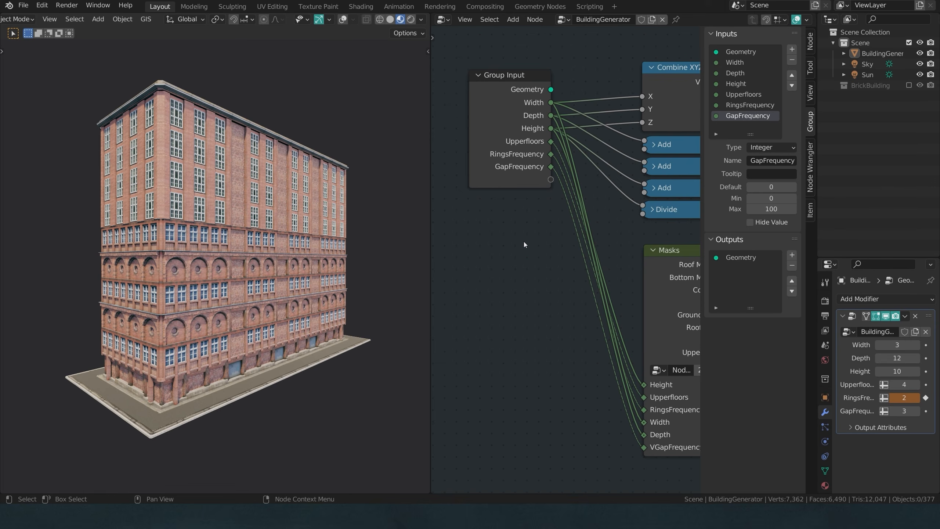